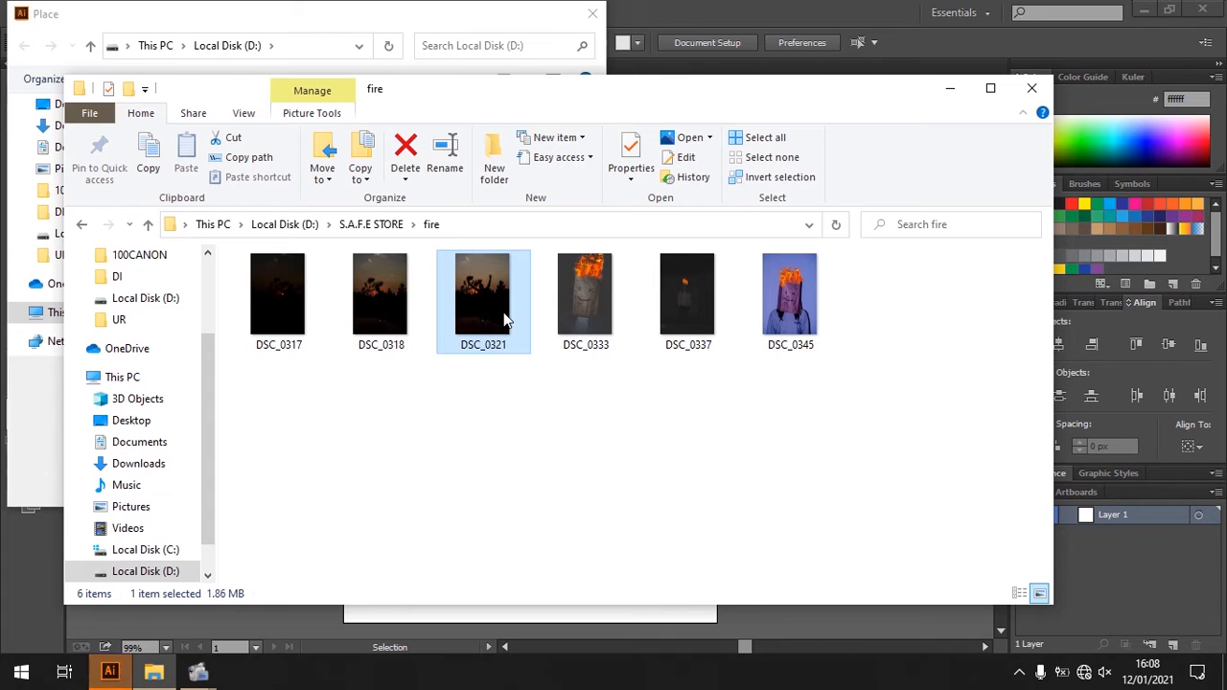
# - Copy the DSC_0321 photo from the fire folder into the root of Local Disk (D:)
pyautogui.doubleClick(503, 316)
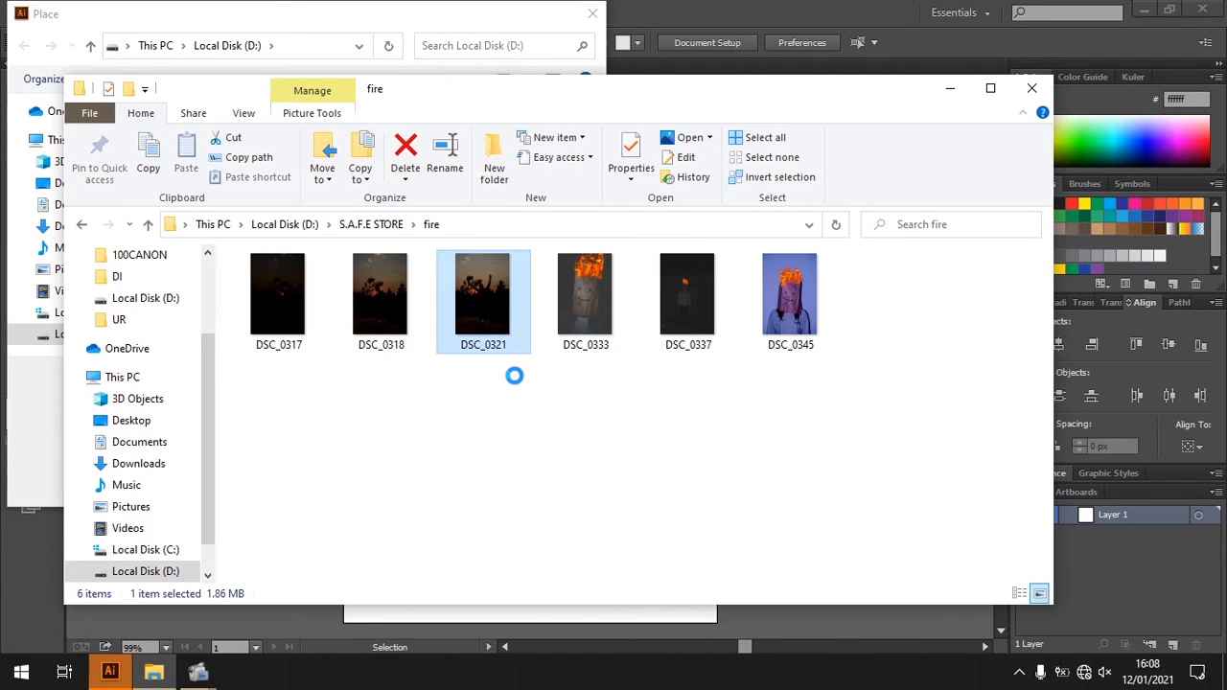
pyautogui.rightClick(503, 331)
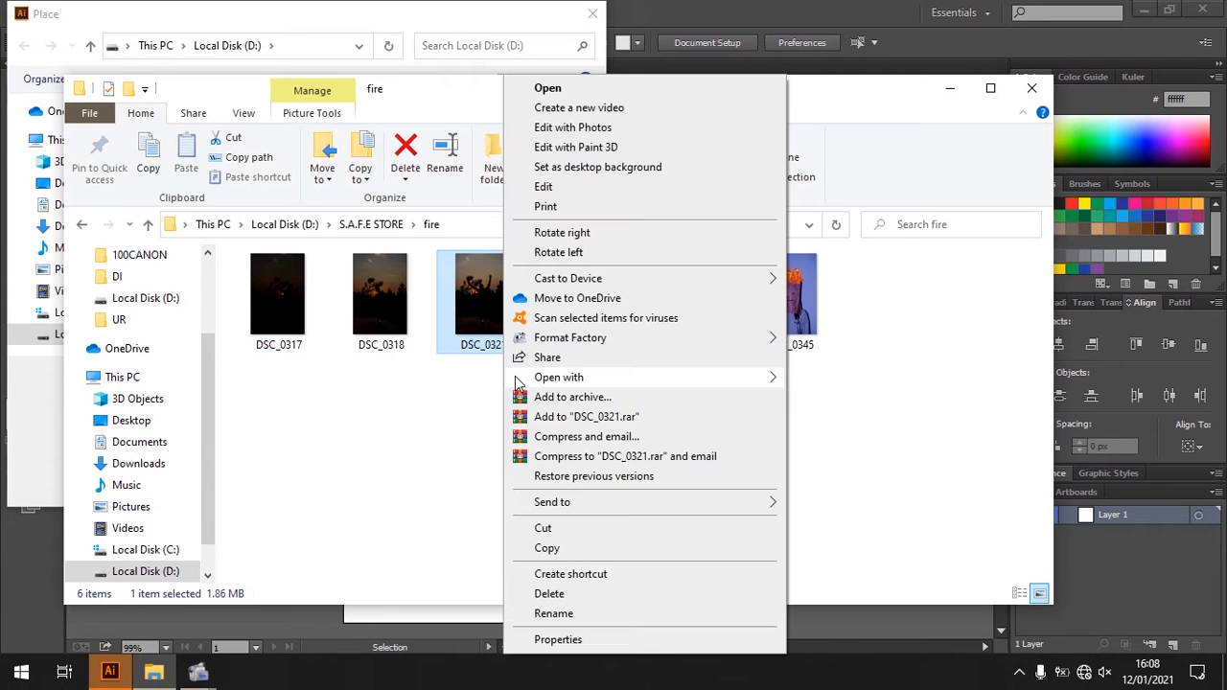
pyautogui.click(547, 547)
pyautogui.click(182, 568)
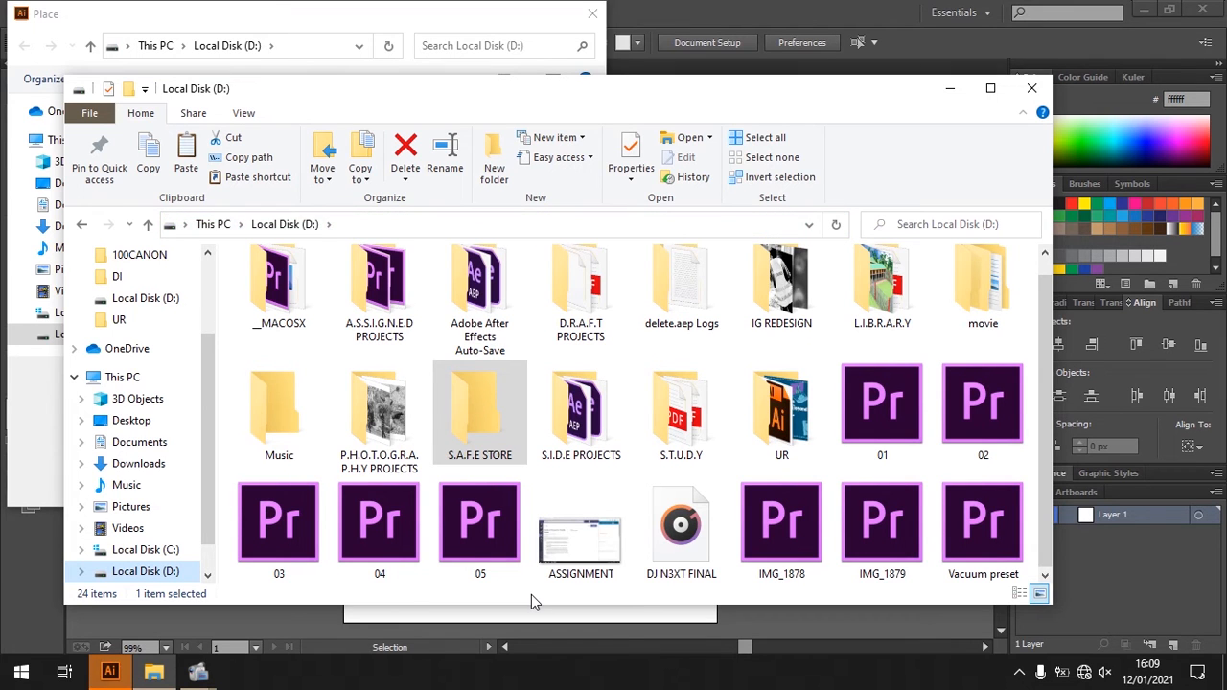
pyautogui.rightClick(530, 581)
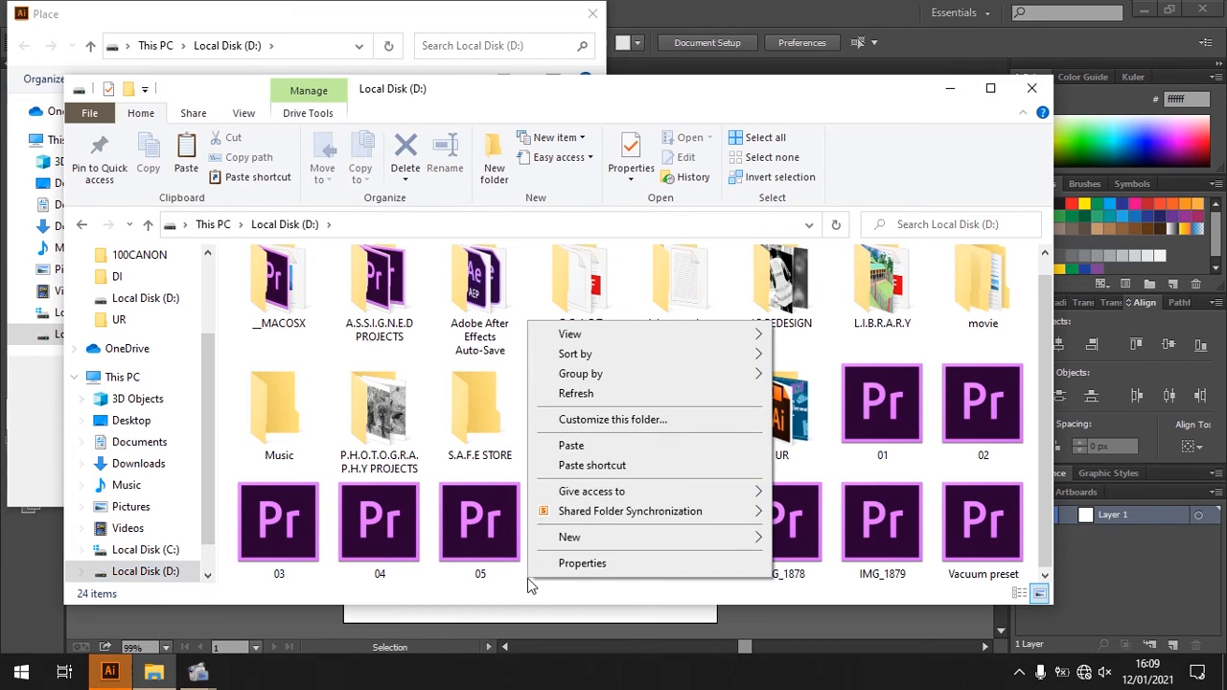
pyautogui.click(571, 445)
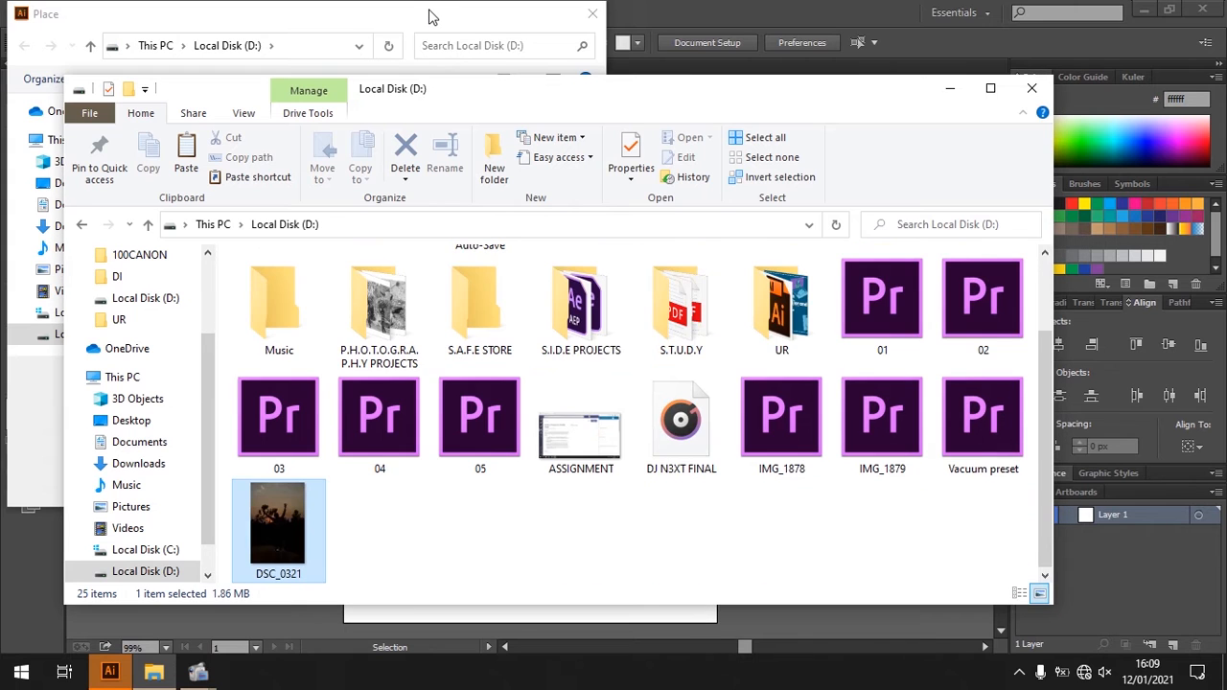
# - Return to Illustrator and place the DSC_0321 image from Local Disk (D:) at the artboard's upper-left corner
pyautogui.click(429, 16)
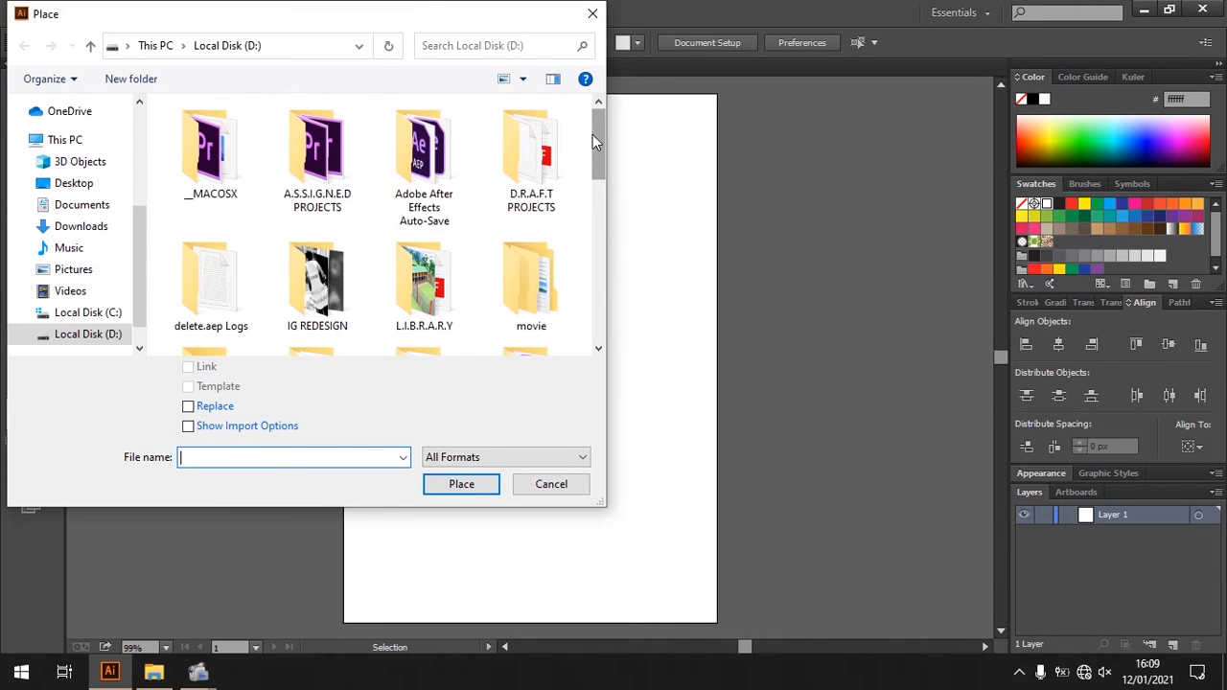
pyautogui.moveTo(593, 134); pyautogui.dragTo(581, 285)
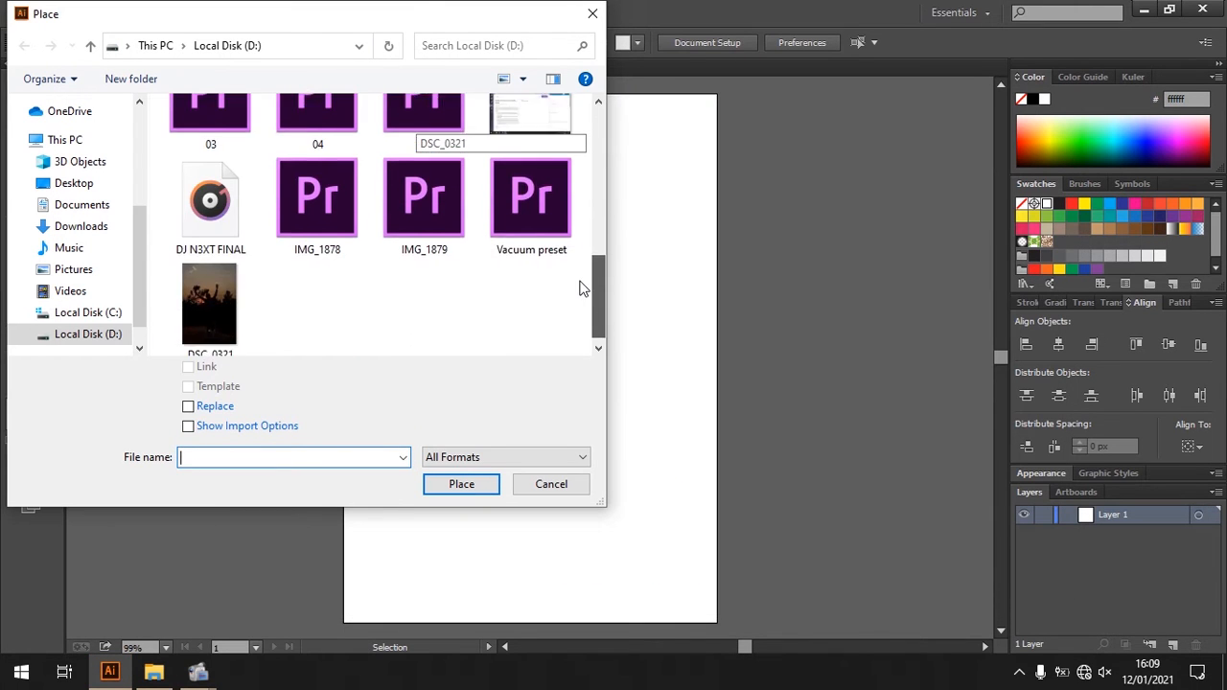
pyautogui.doubleClick(208, 256)
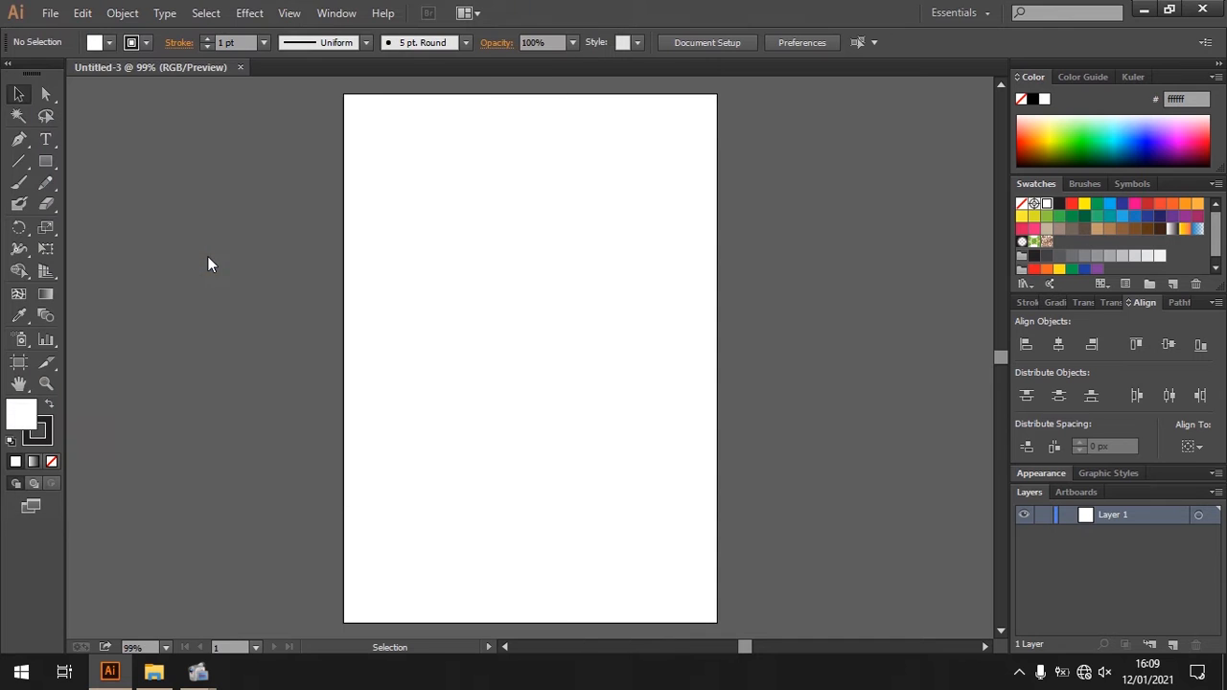
pyautogui.doubleClick(344, 96)
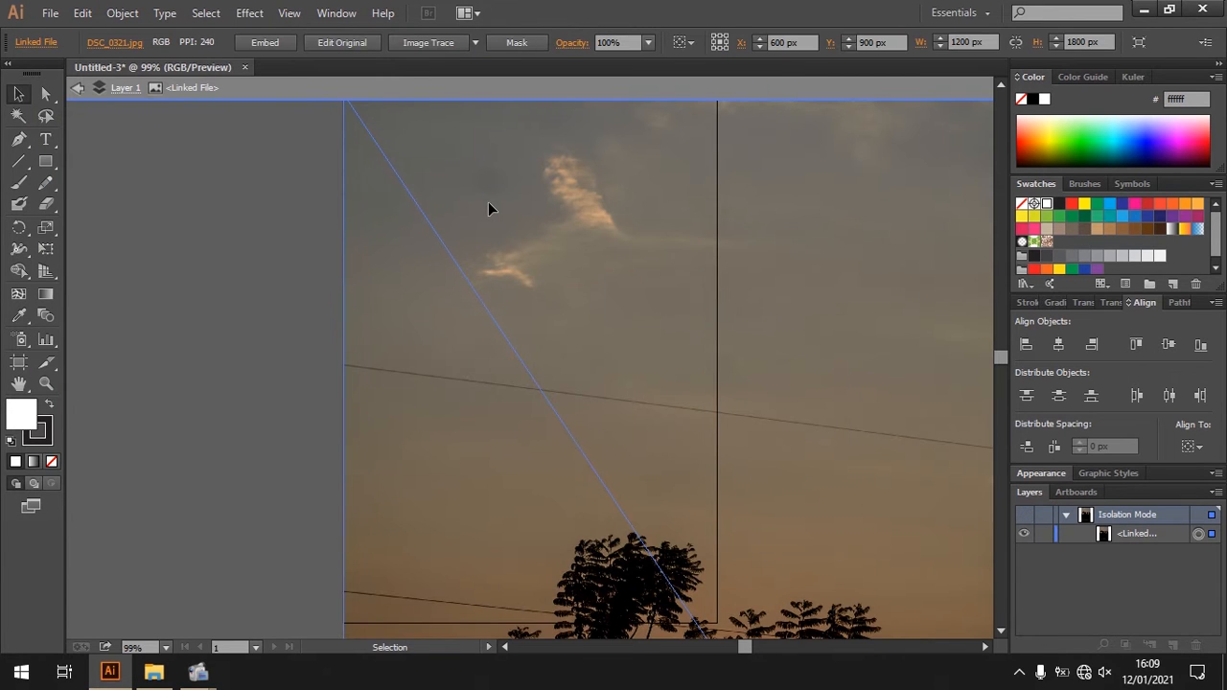
# - Scale the placed photo proportionally to 420 x 630 px to match the artboard's width, and exit isolation mode
pyautogui.hotkey('ctrl', '-')
pyautogui.hotkey('ctrl', '-')
pyautogui.hotkey('ctrl', '-')
pyautogui.hotkey('ctrl', '-')
pyautogui.hotkey('ctrl', '-')
pyautogui.hotkey('ctrl', '-')
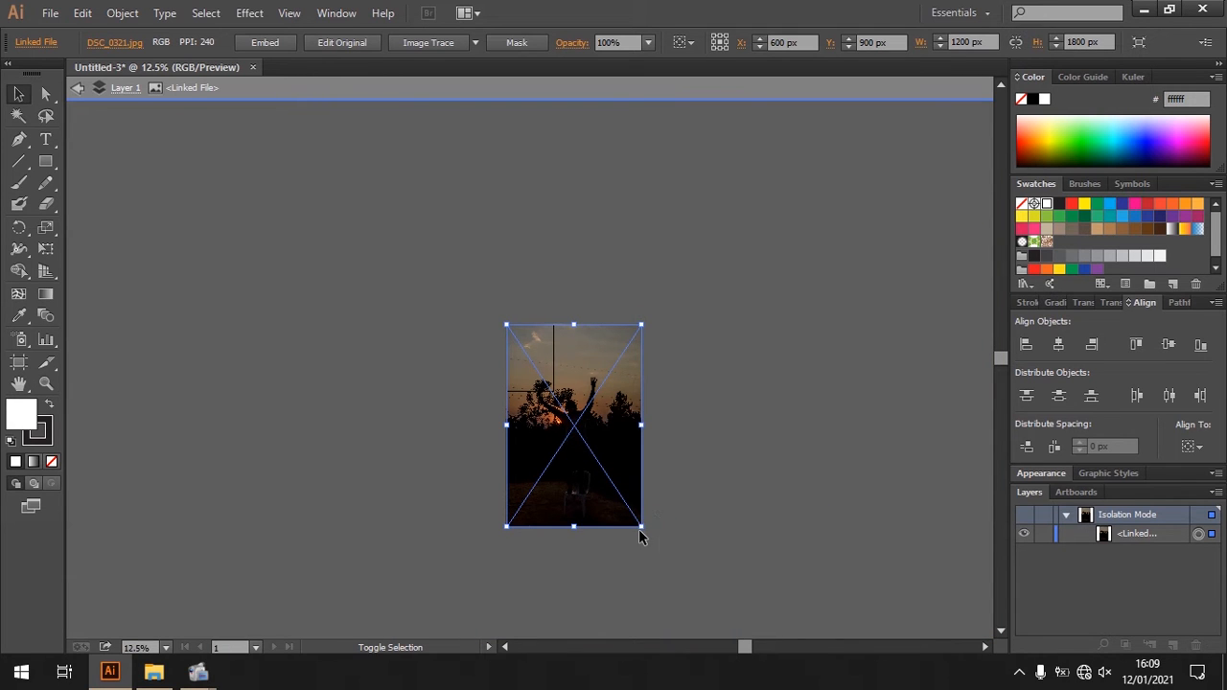
pyautogui.moveTo(641, 528); pyautogui.dragTo(553, 395)
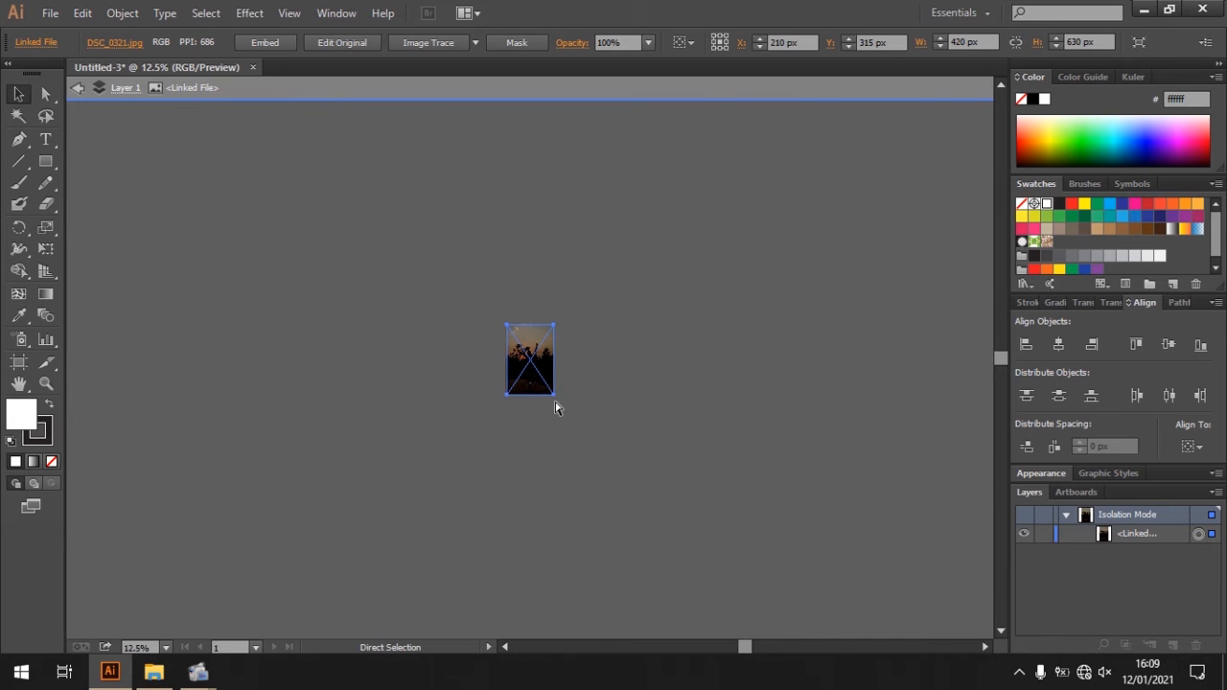
pyautogui.hotkey('ctrl', '0')
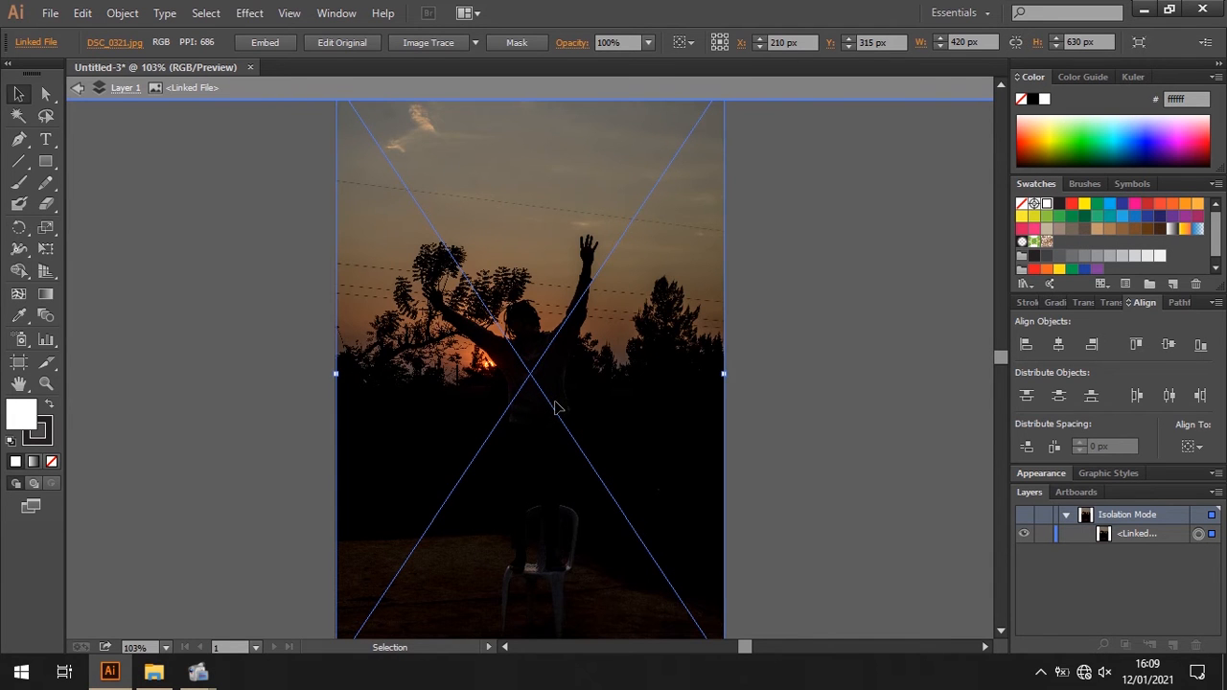
pyautogui.click(78, 87)
pyautogui.click(77, 87)
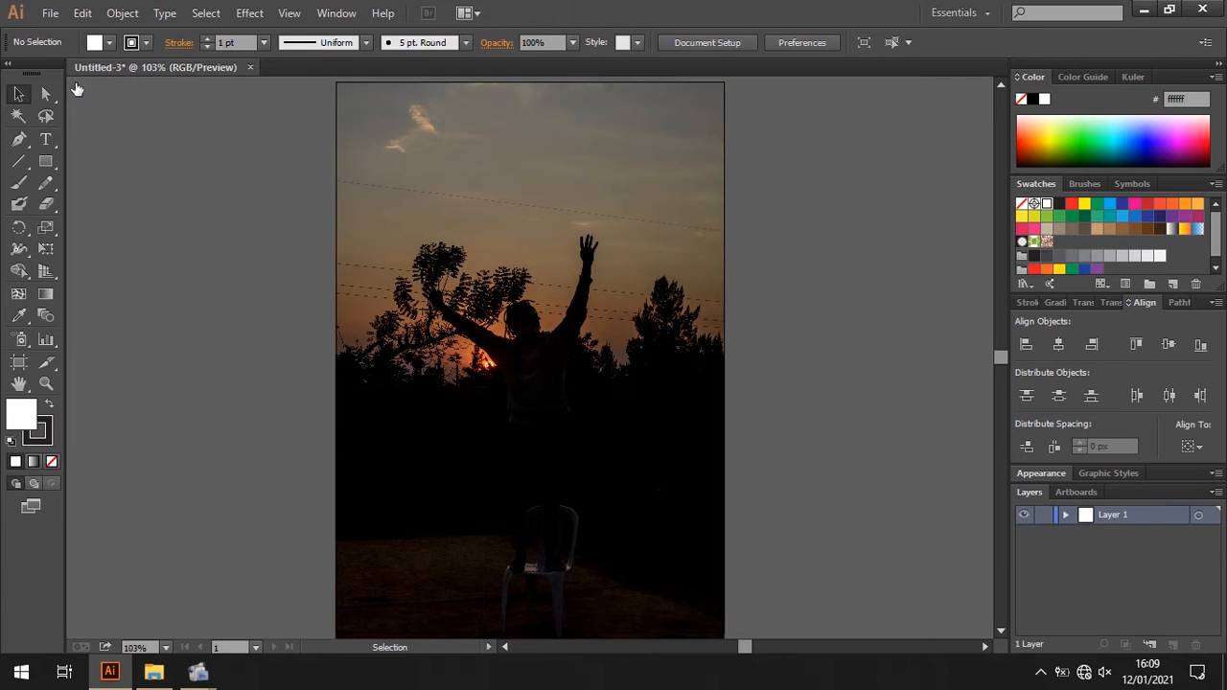
# - Reduce the photo's height from its lower edge so that it ends at the artboard's bottom edge
pyautogui.click(497, 343)
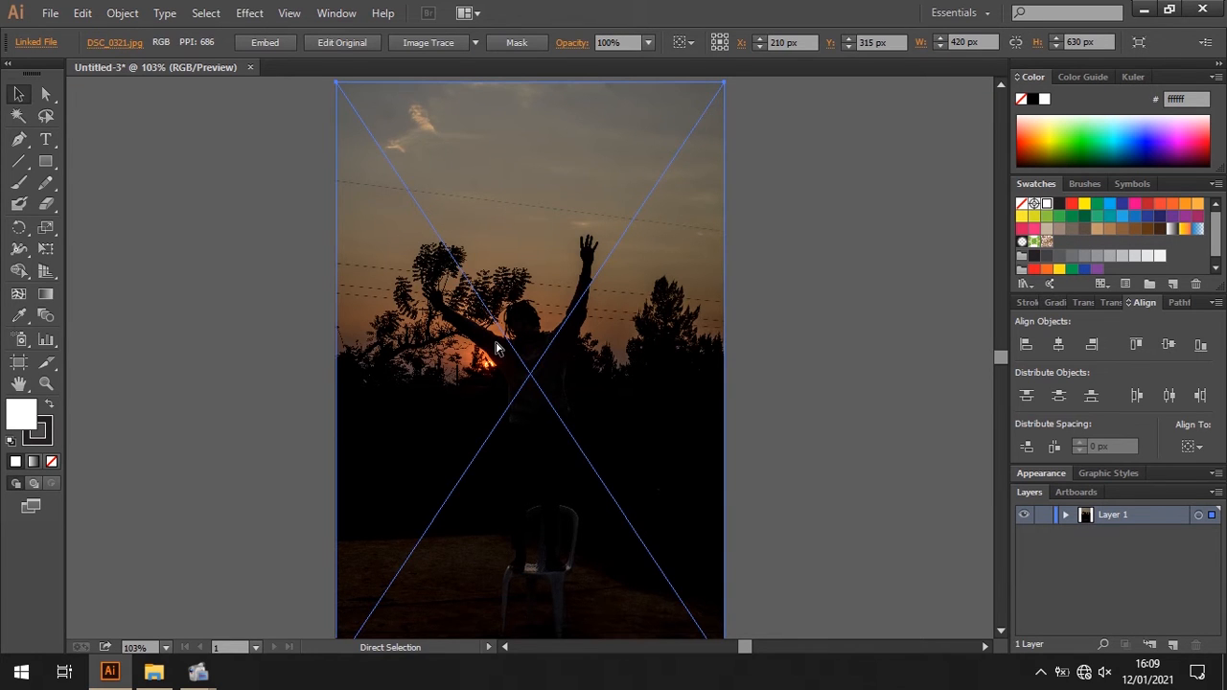
pyautogui.hotkey('ctrl', '-')
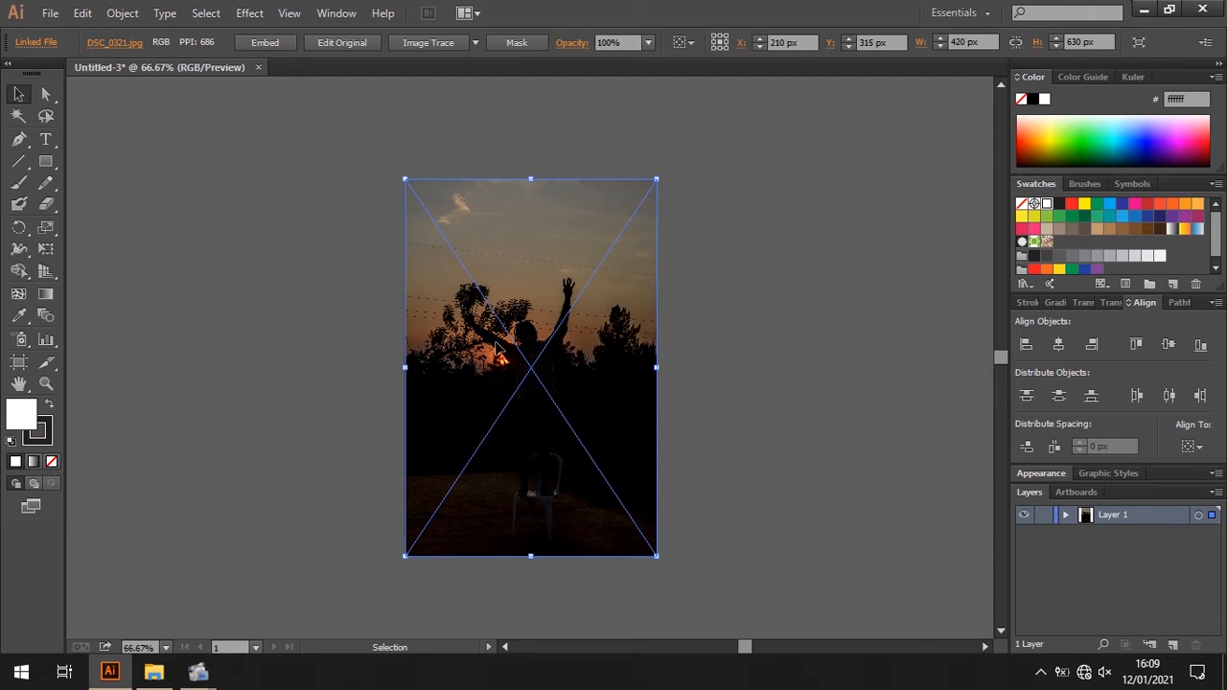
pyautogui.click(776, 266)
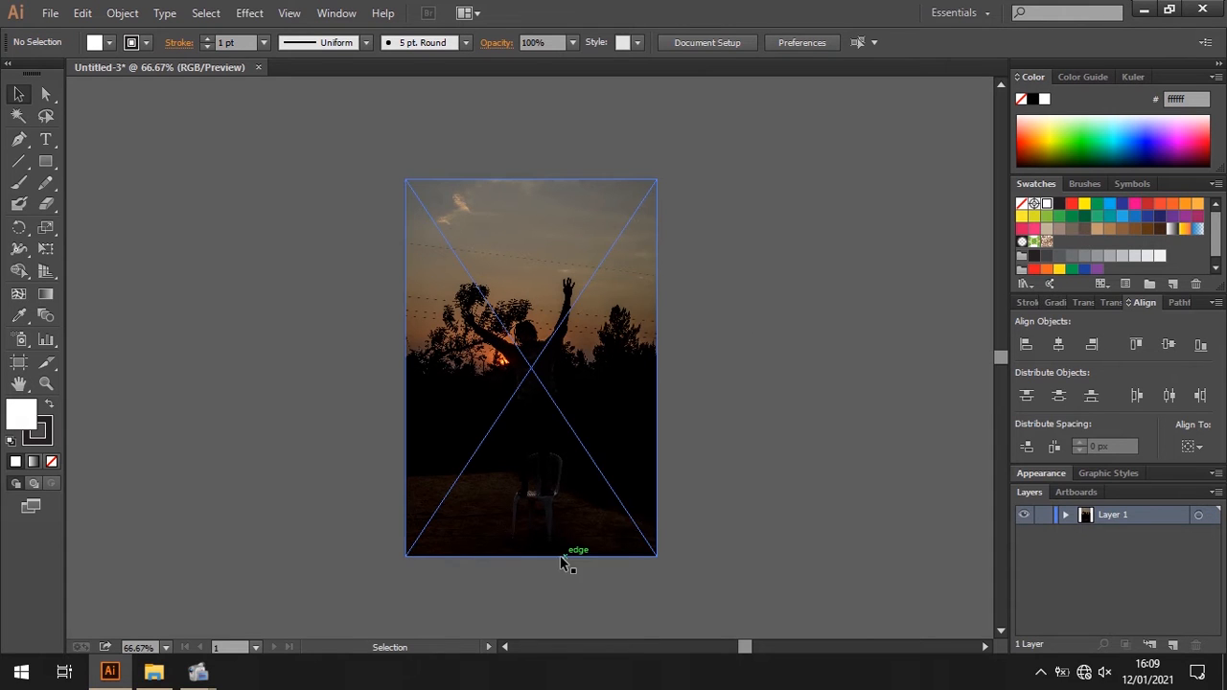
pyautogui.click(551, 556)
pyautogui.moveTo(532, 557); pyautogui.dragTo(532, 537)
pyautogui.click(692, 509)
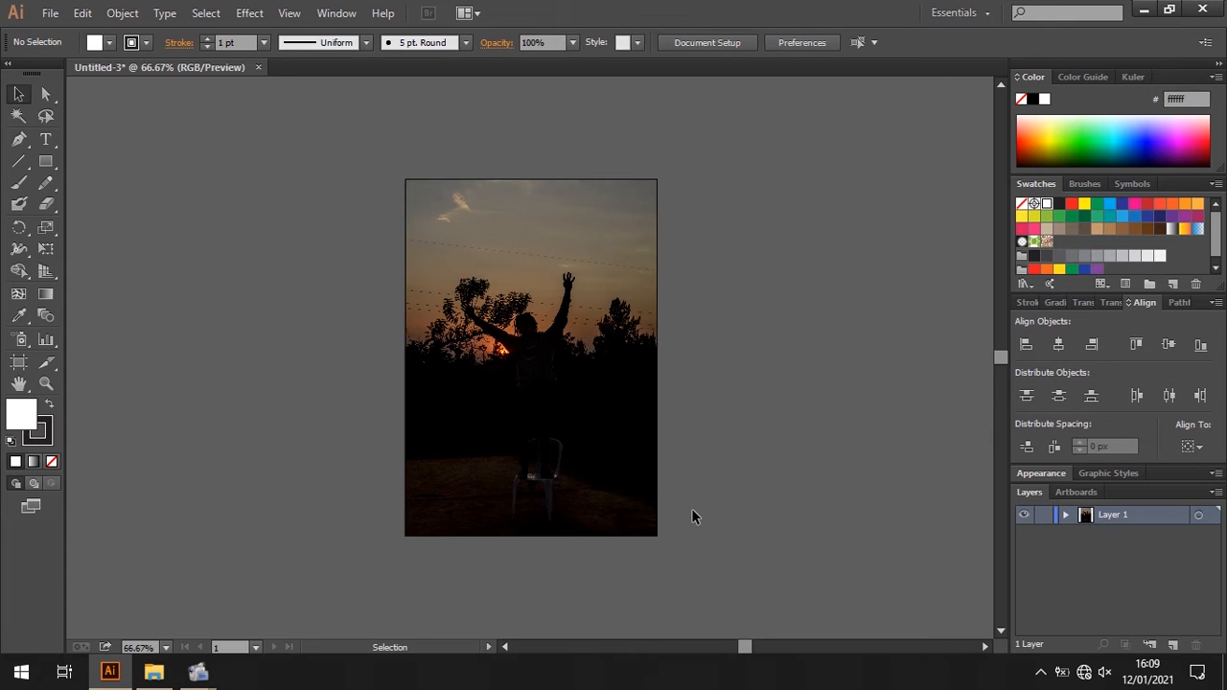
pyautogui.hotkey('ctrl', '0')
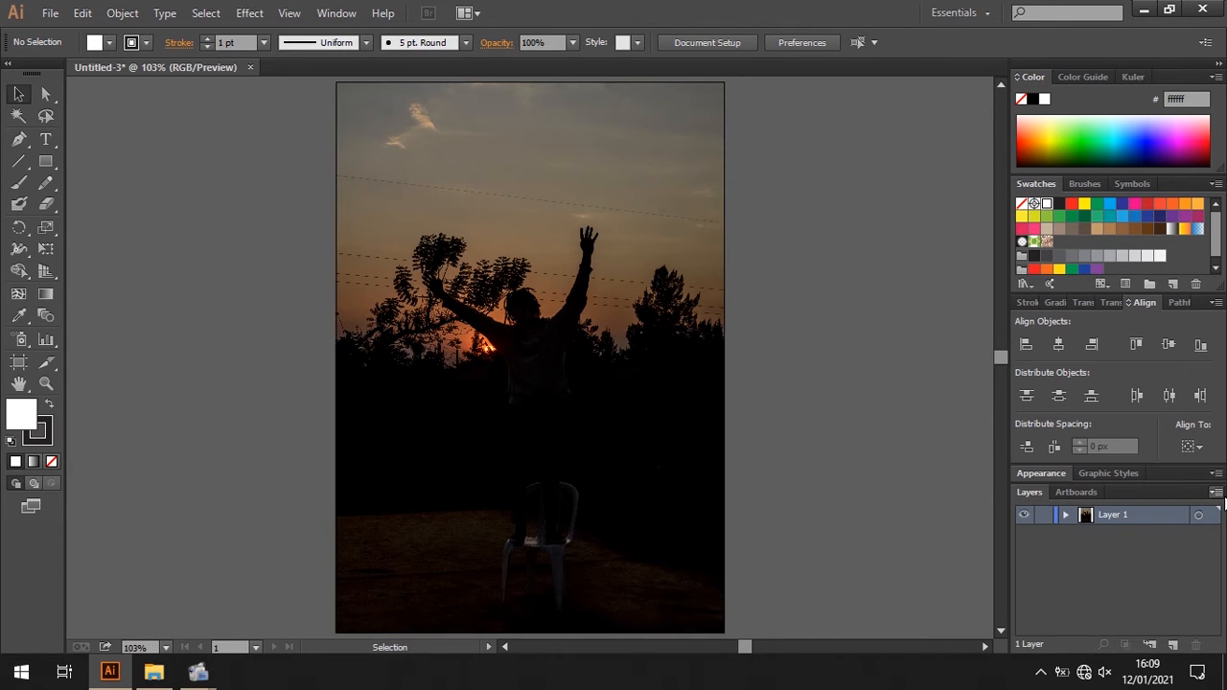
# - On a new layer, draw a rectangular frame just inside the photo's edges with a white stroke and no fill
pyautogui.click(1171, 645)
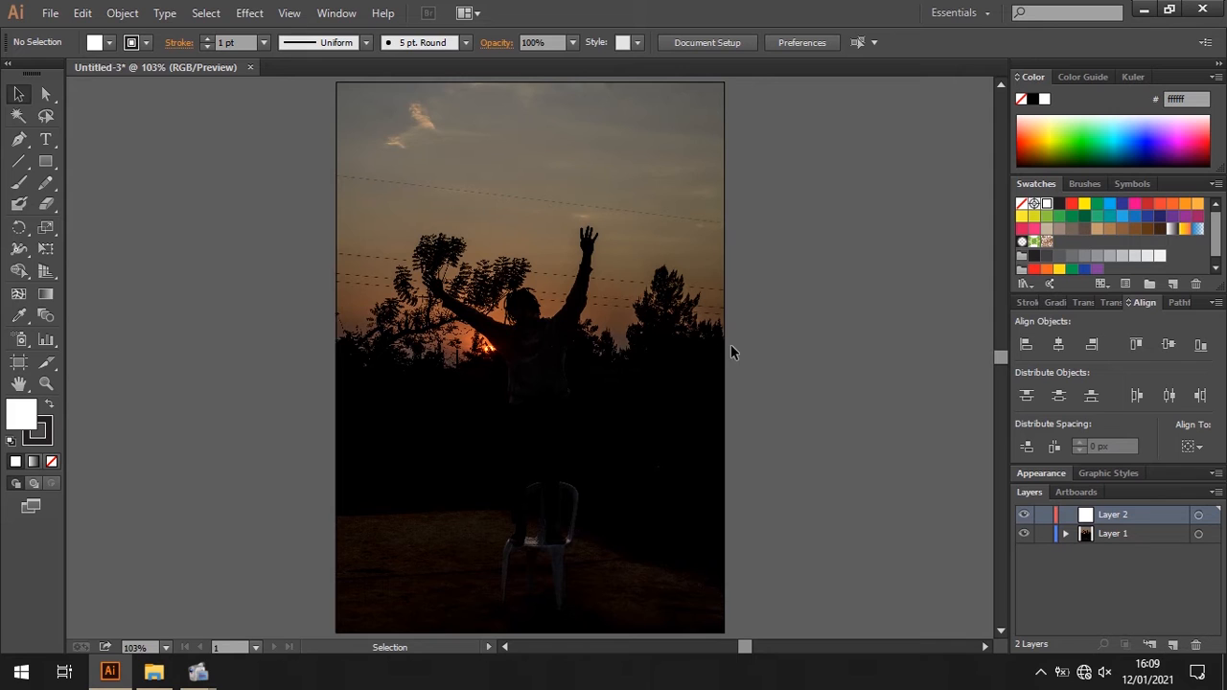
pyautogui.click(46, 163)
pyautogui.click(136, 43)
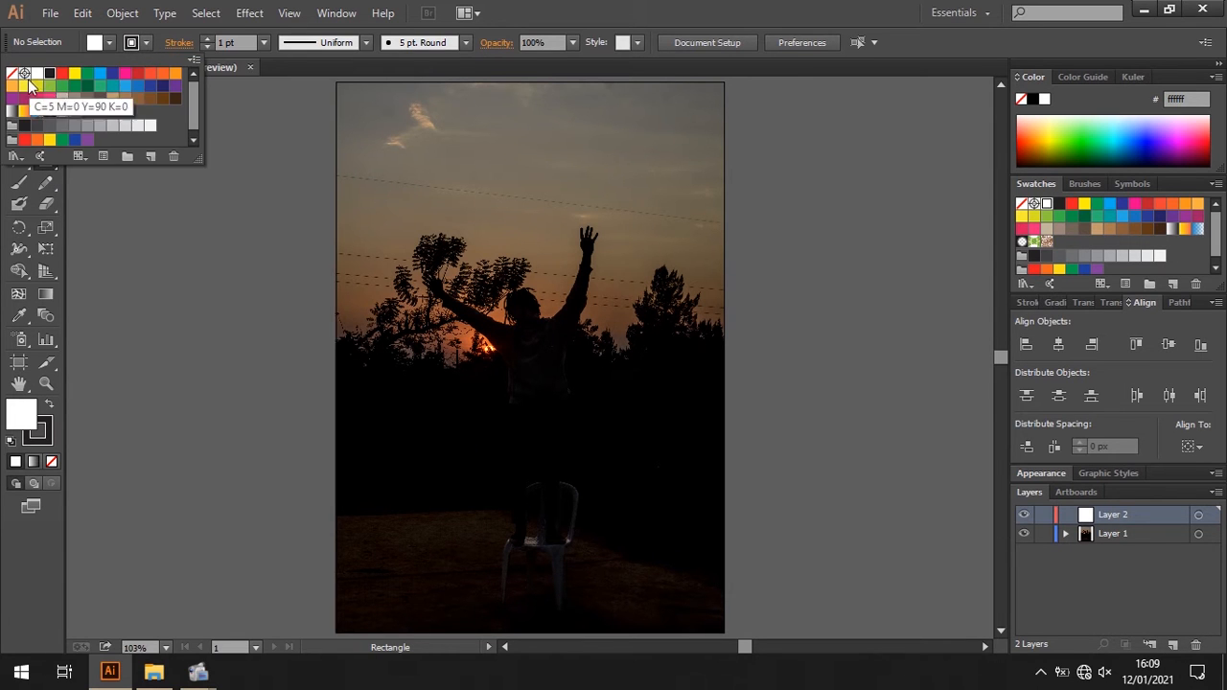
pyautogui.click(34, 74)
pyautogui.click(544, 4)
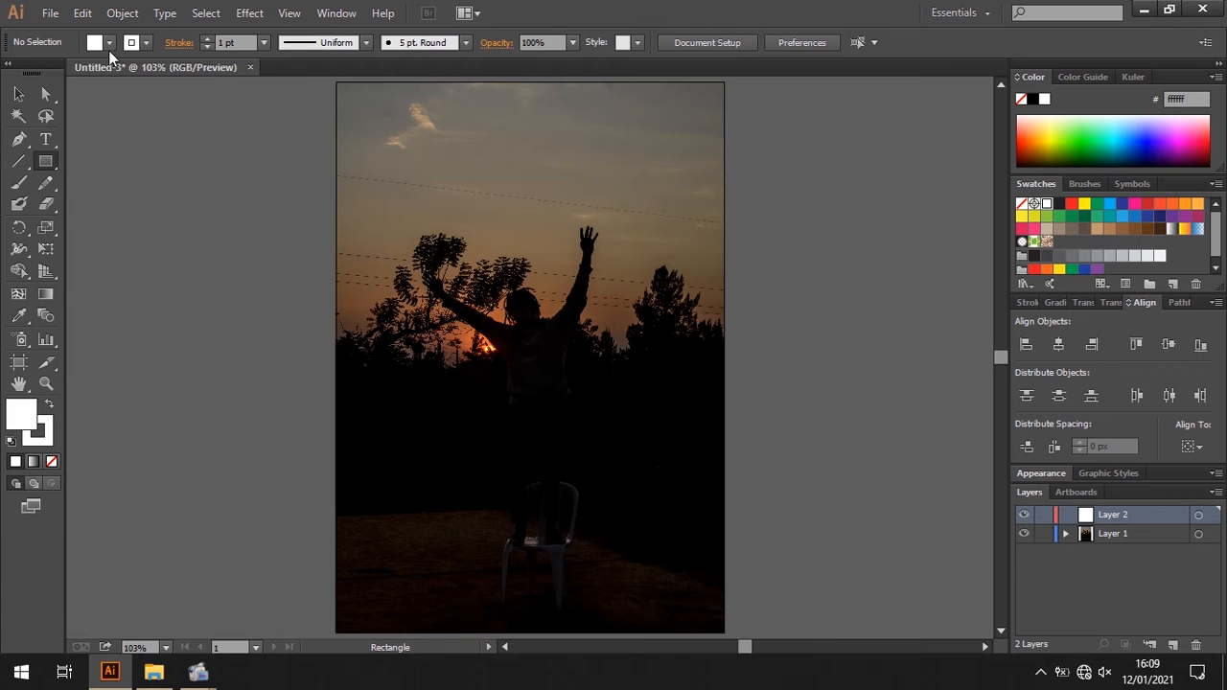
pyautogui.click(109, 42)
pyautogui.click(14, 74)
pyautogui.click(578, 61)
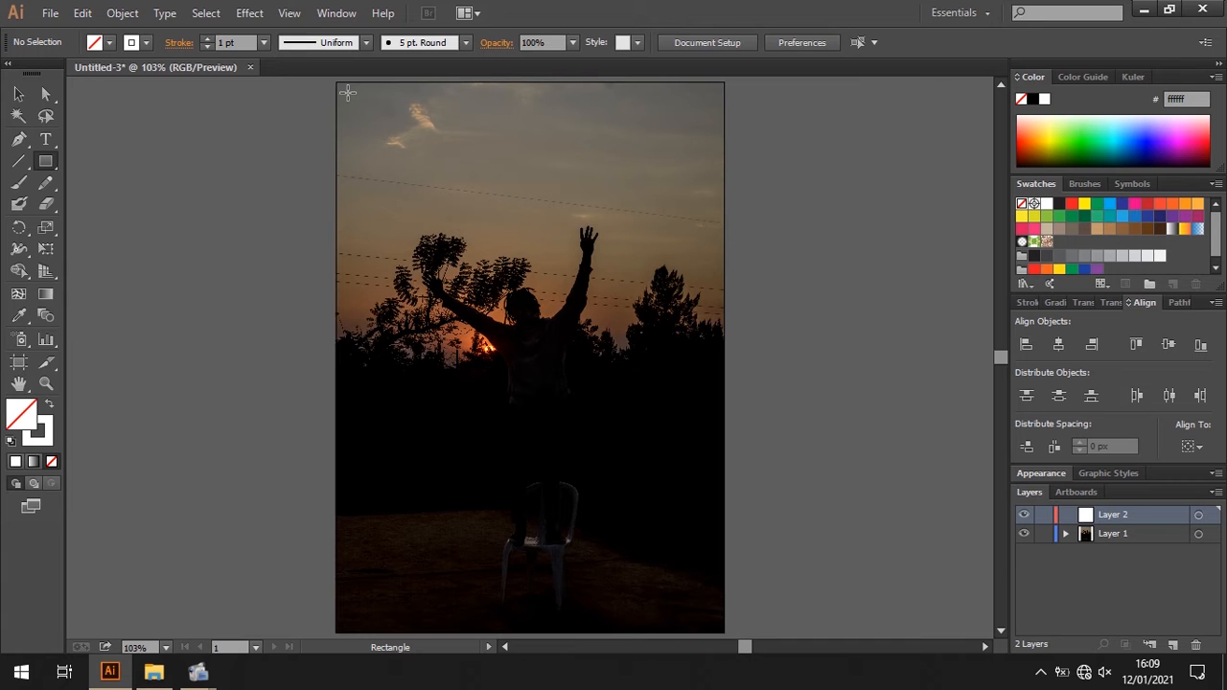
pyautogui.moveTo(347, 93)
pyautogui.mouseDown()
pyautogui.moveTo(466, 210)
pyautogui.moveTo(637, 453)
pyautogui.moveTo(713, 624)
pyautogui.mouseUp()
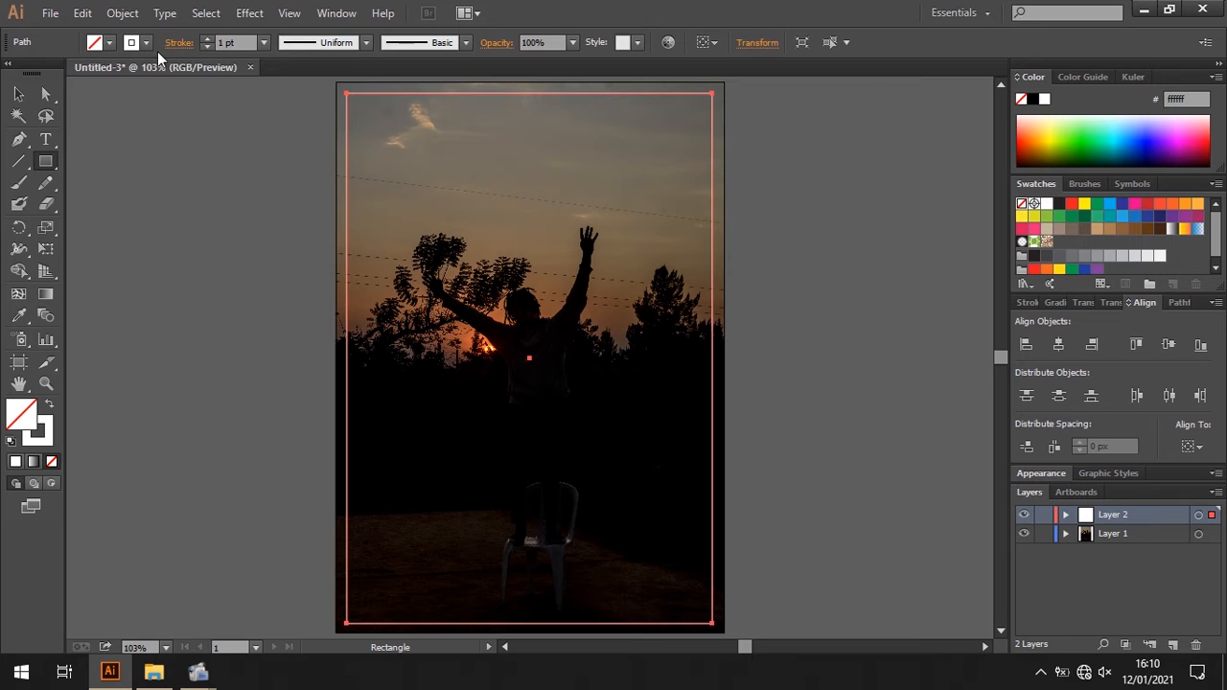
# - Set the frame's stroke weight to 2 pt and deselect it
pyautogui.click(207, 38)
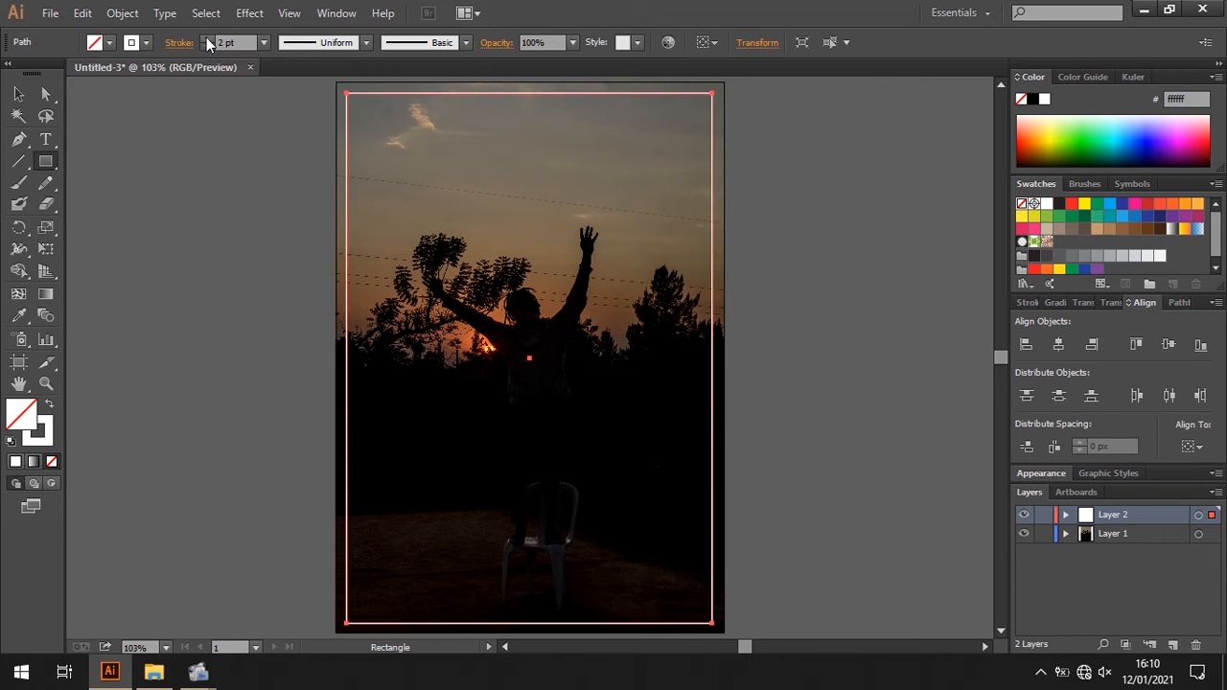
pyautogui.click(18, 93)
pyautogui.click(135, 216)
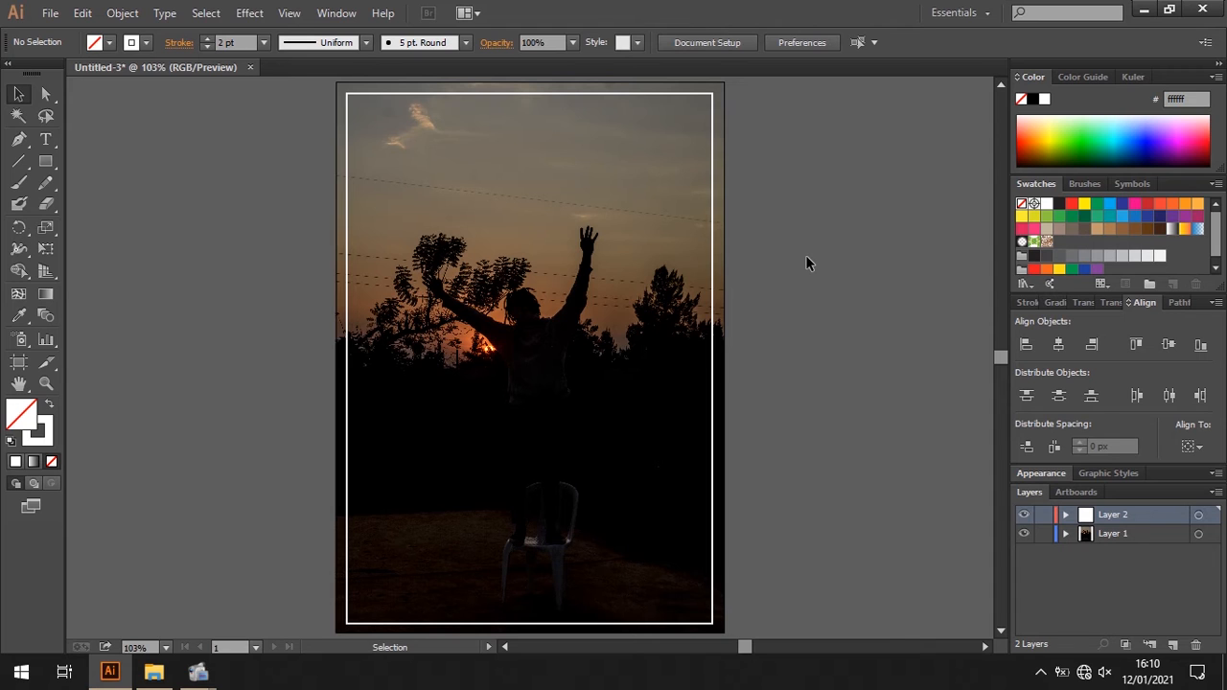
# - Add the text "#FreeMind" over the middle of the photo and give it a white fill
pyautogui.click(45, 139)
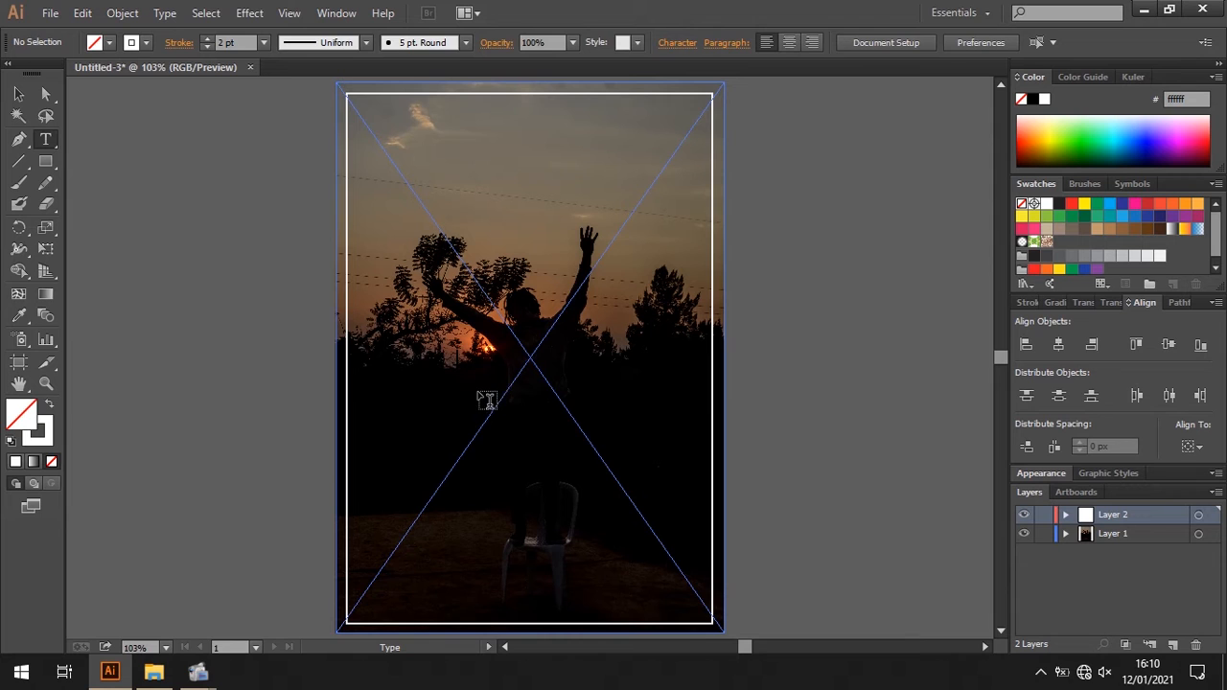
pyautogui.click(478, 388)
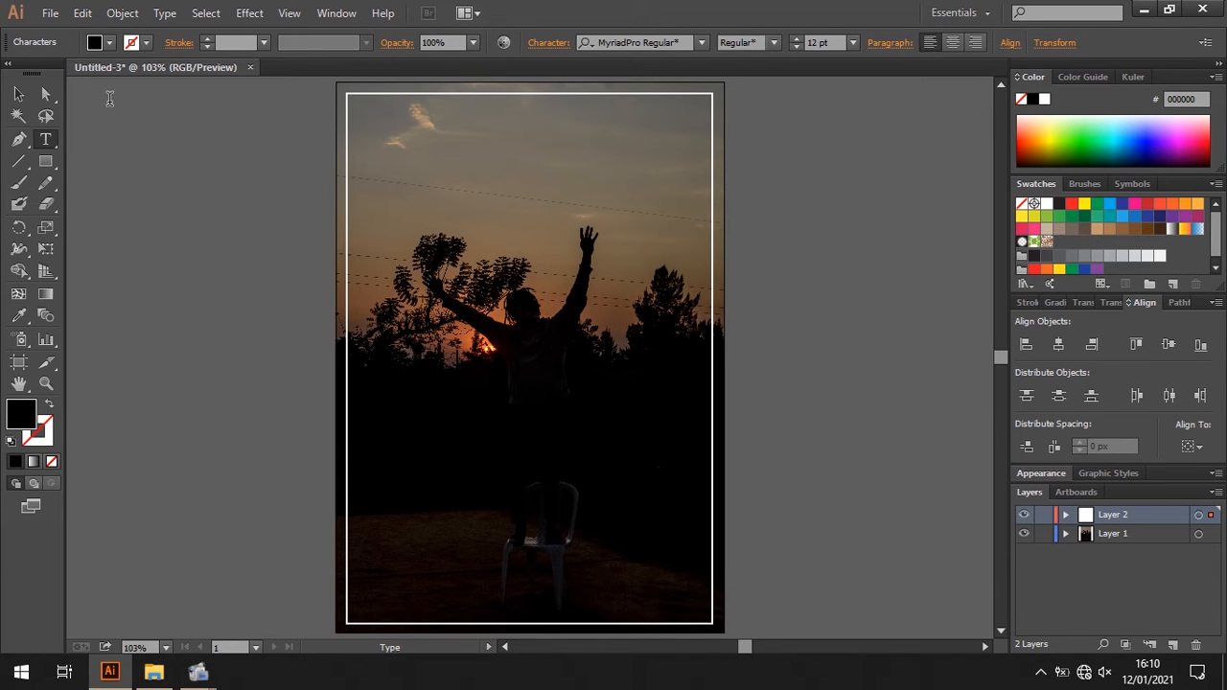
pyautogui.click(19, 103)
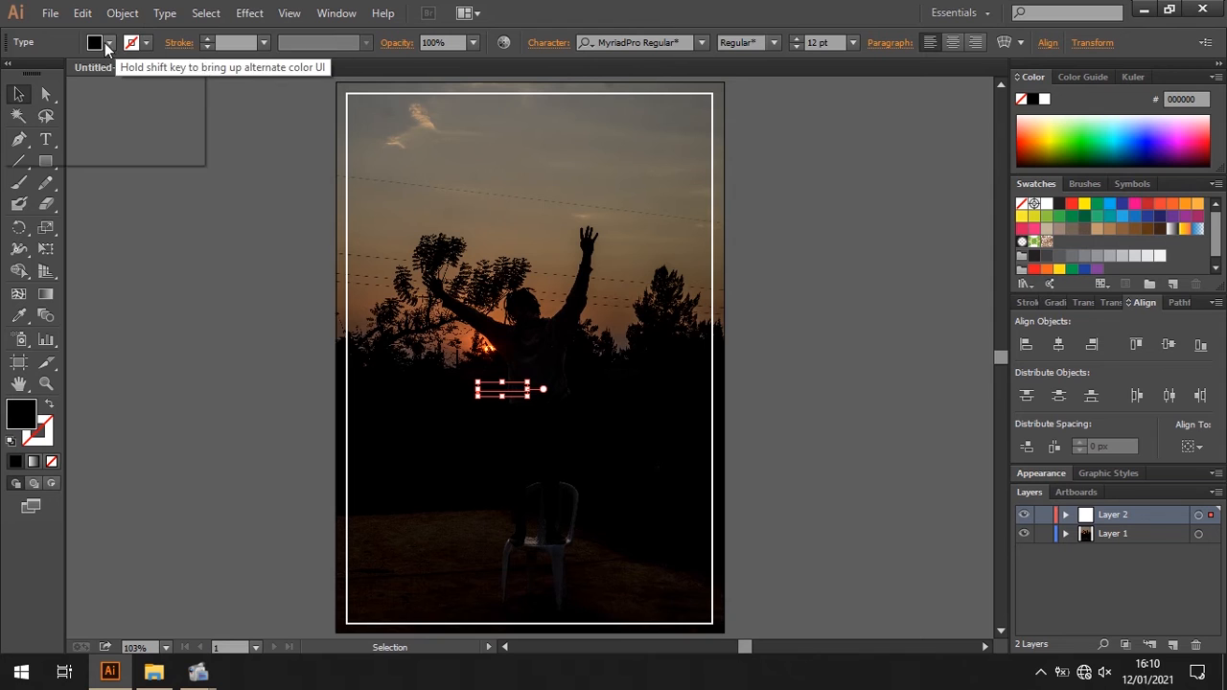
pyautogui.click(96, 42)
pyautogui.click(36, 74)
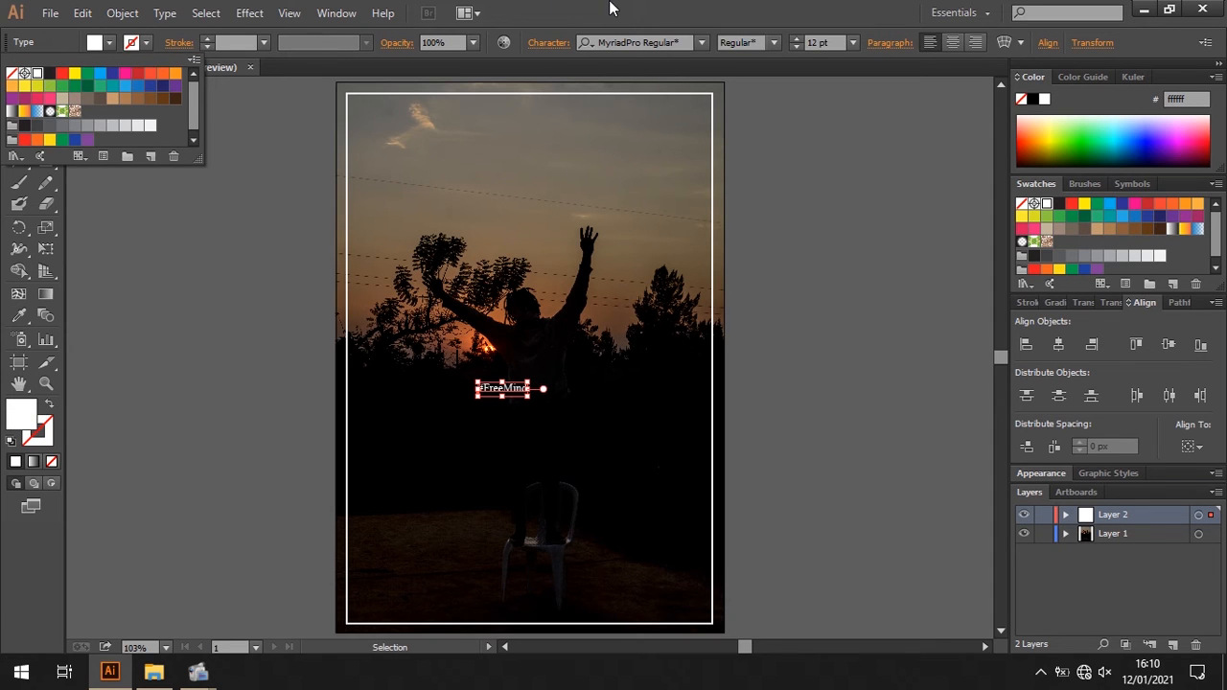
# - Change the "#FreeMind" text's font to Poppins Bold
pyautogui.click(676, 42)
pyautogui.write('poo')
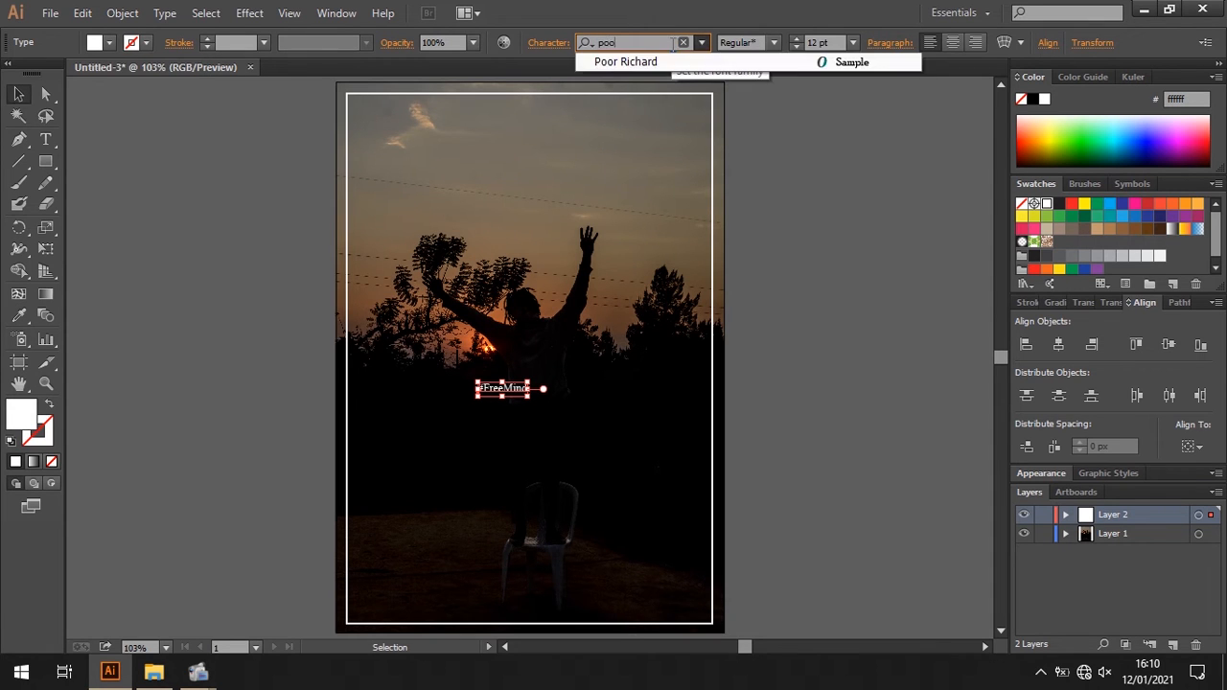
pyautogui.press('BackSpace')
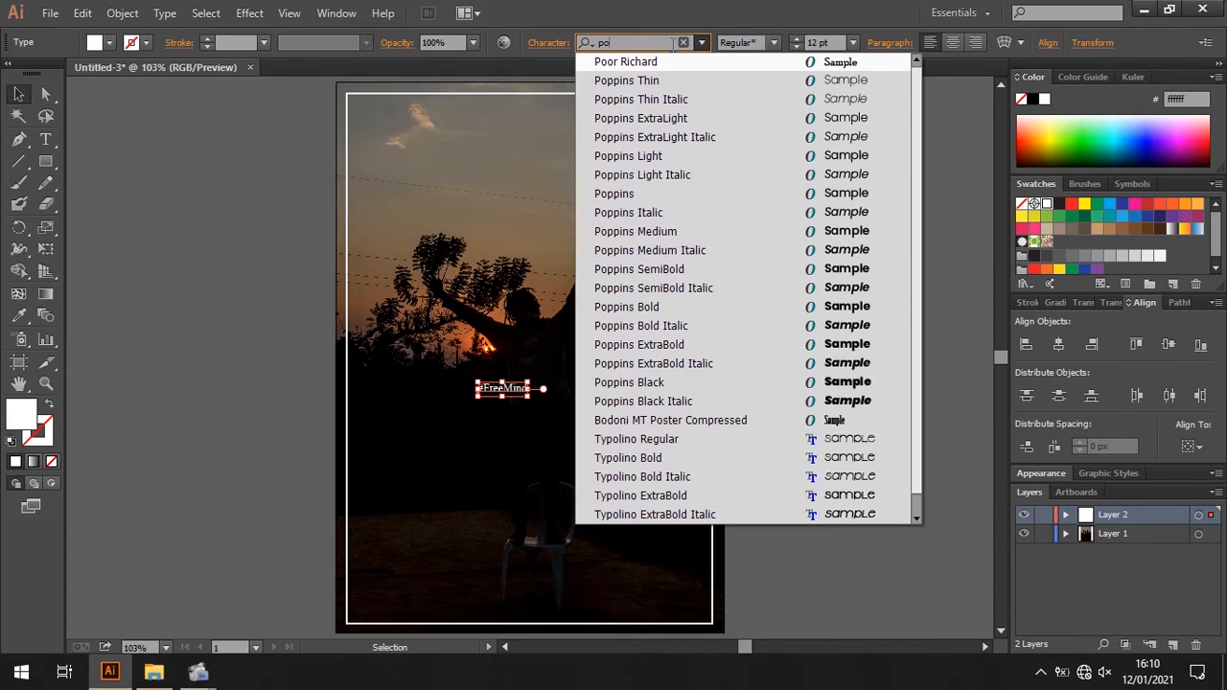
pyautogui.click(836, 307)
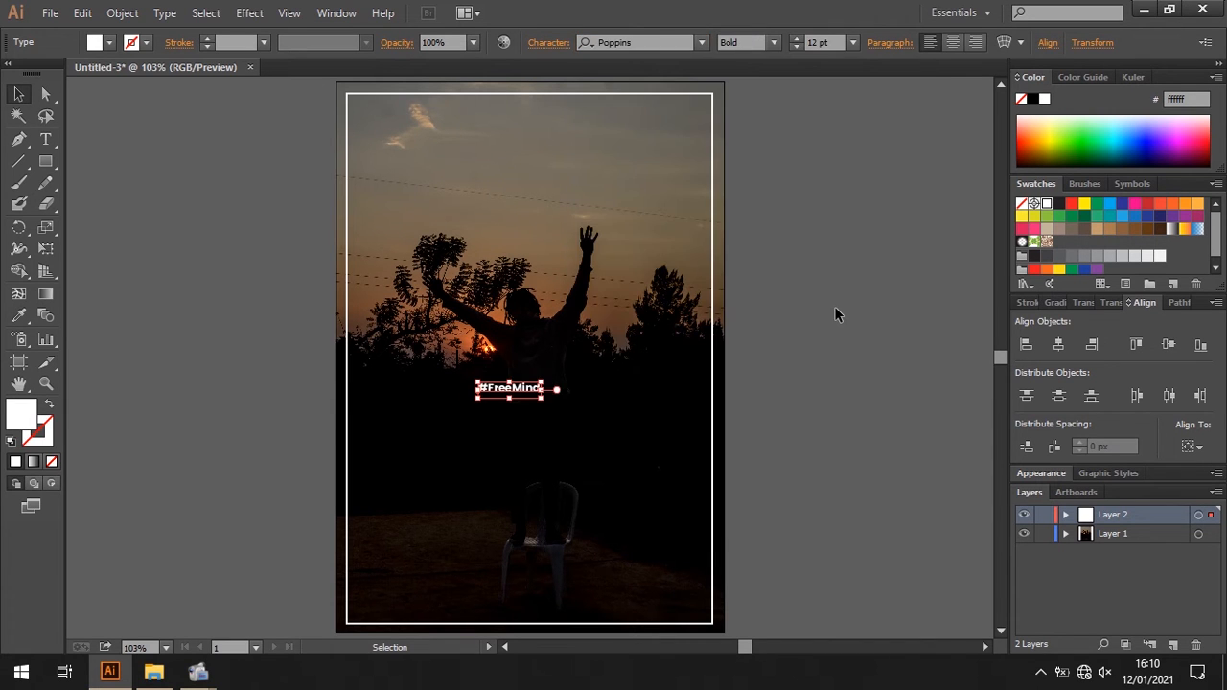
# - Set the "#FreeMind" text size to 60 pt and move it to the middle of the frame
pyautogui.click(851, 43)
pyautogui.click(877, 337)
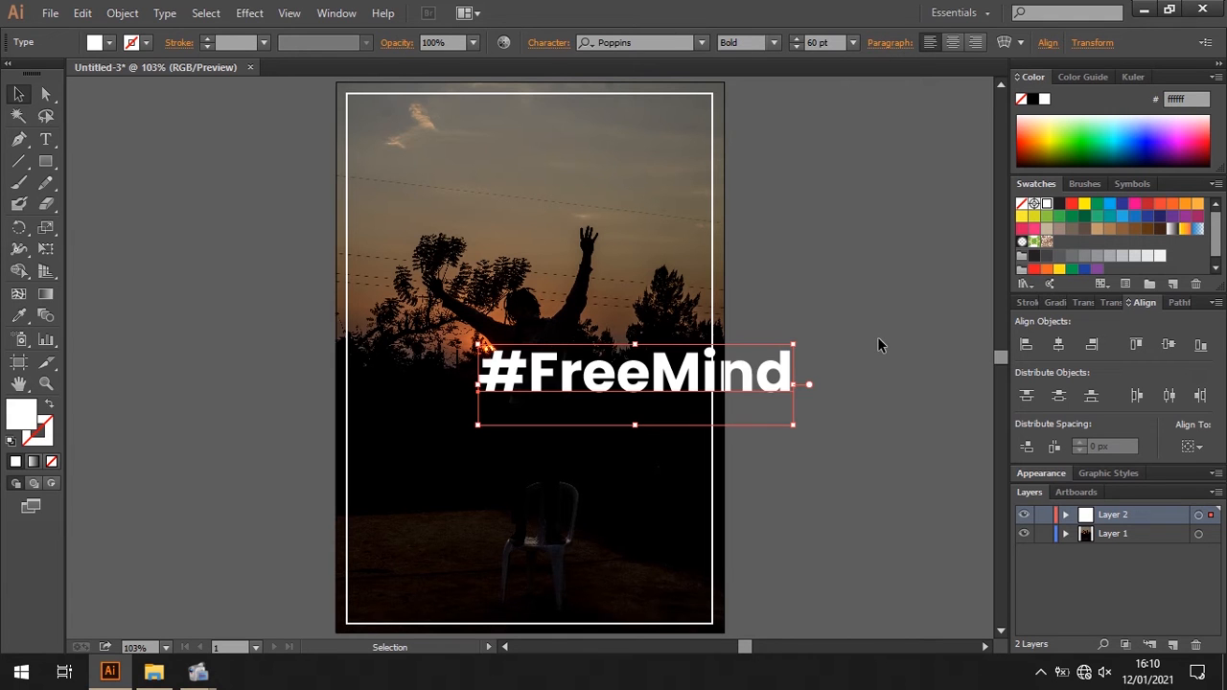
pyautogui.moveTo(662, 380); pyautogui.dragTo(561, 373)
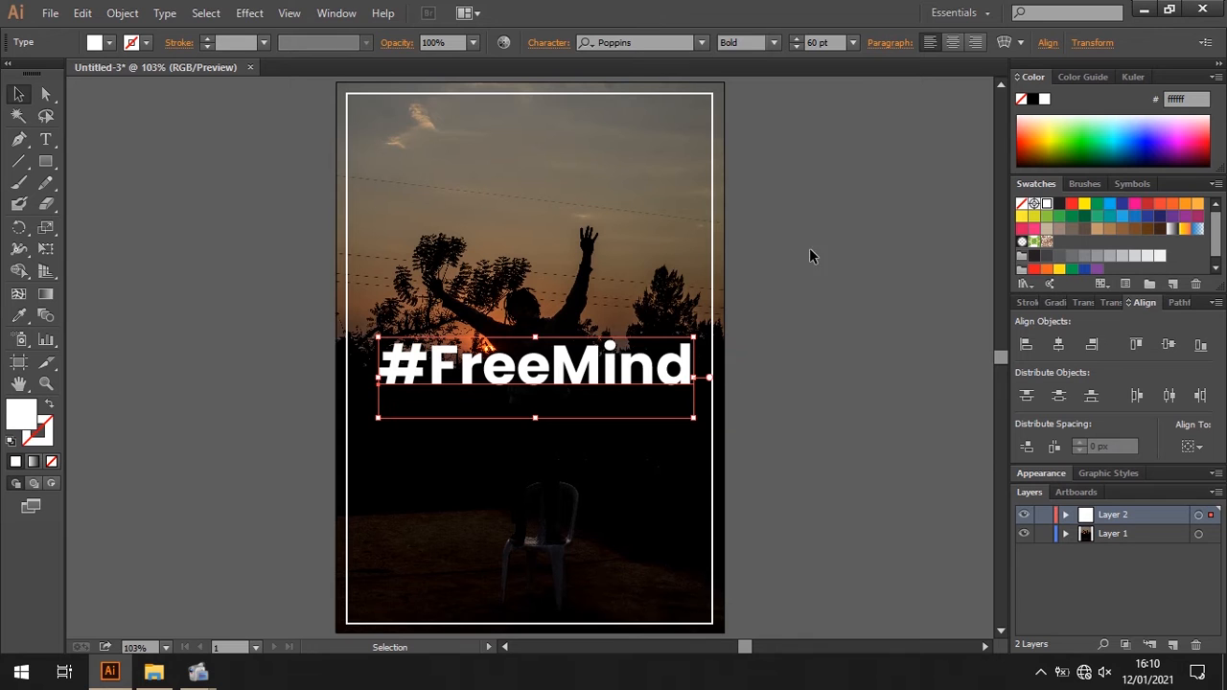
pyautogui.click(847, 267)
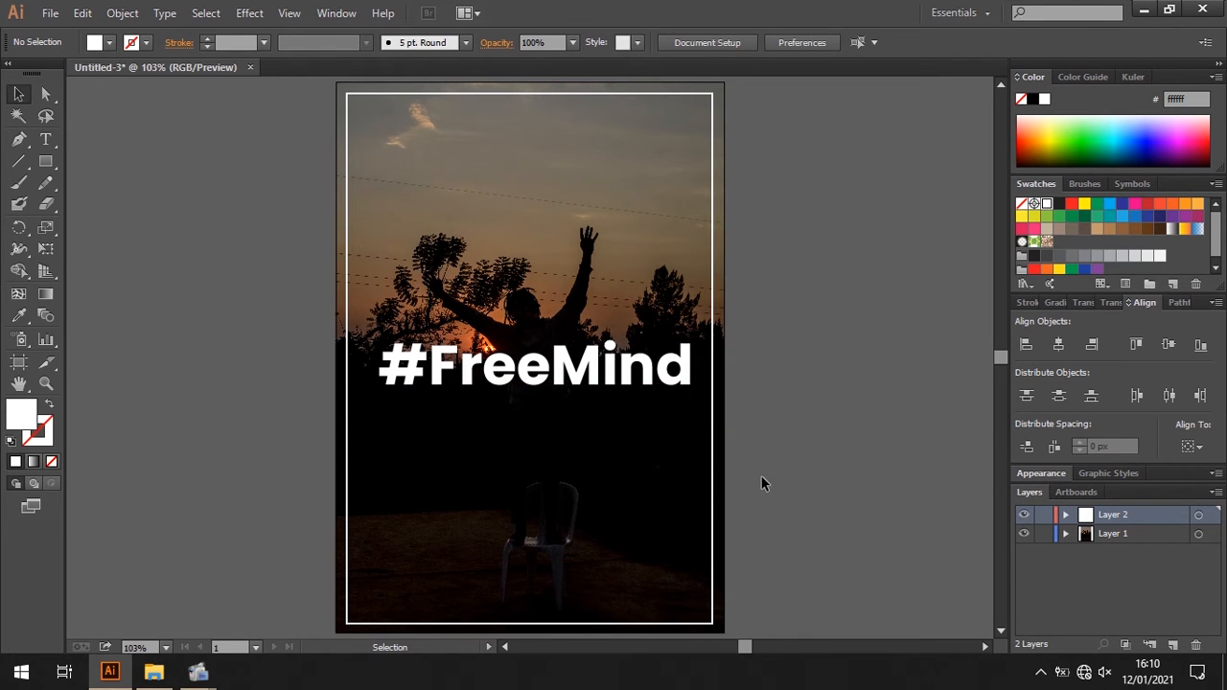
# - Move the "#FreeMind" title slightly up and place a copy of it directly below
pyautogui.click(649, 382)
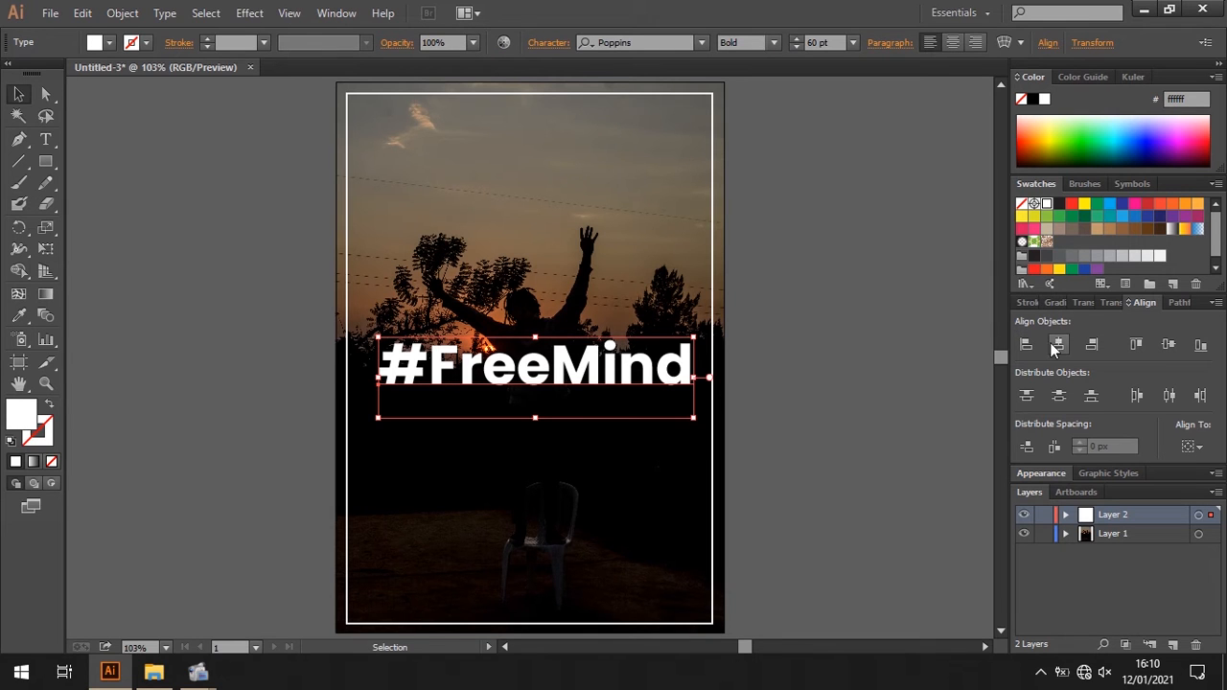
pyautogui.moveTo(617, 363); pyautogui.dragTo(611, 347)
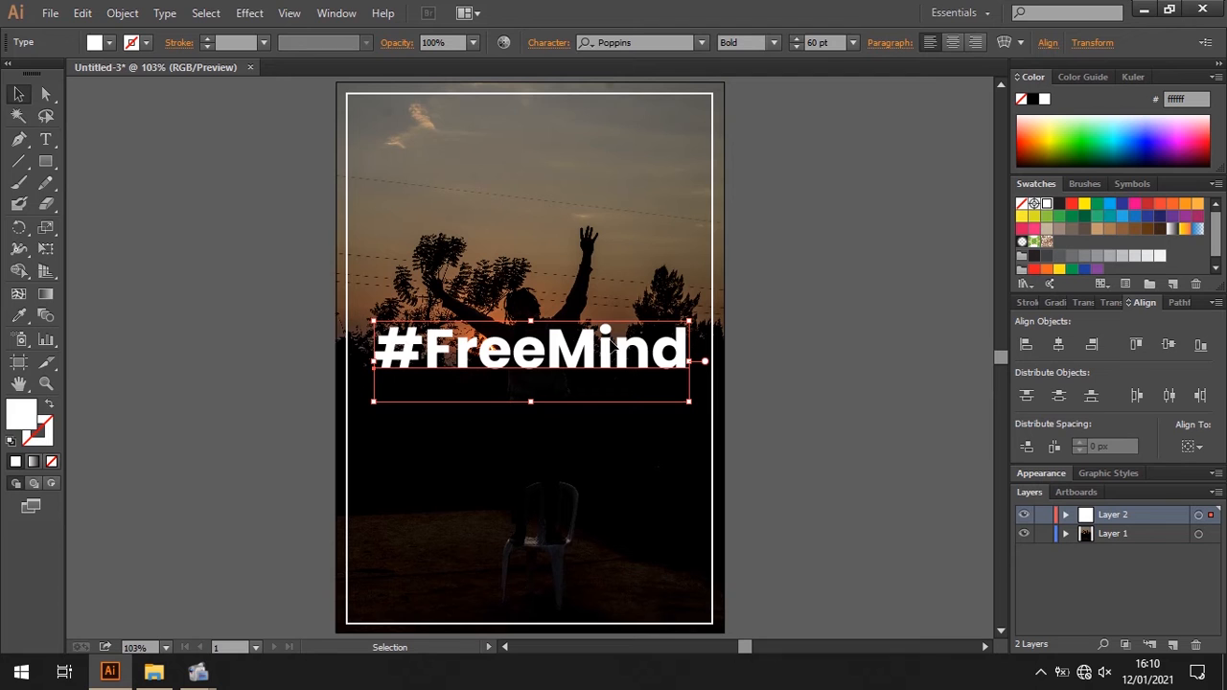
pyautogui.click(883, 443)
pyautogui.hotkey('ctrl', 'v')
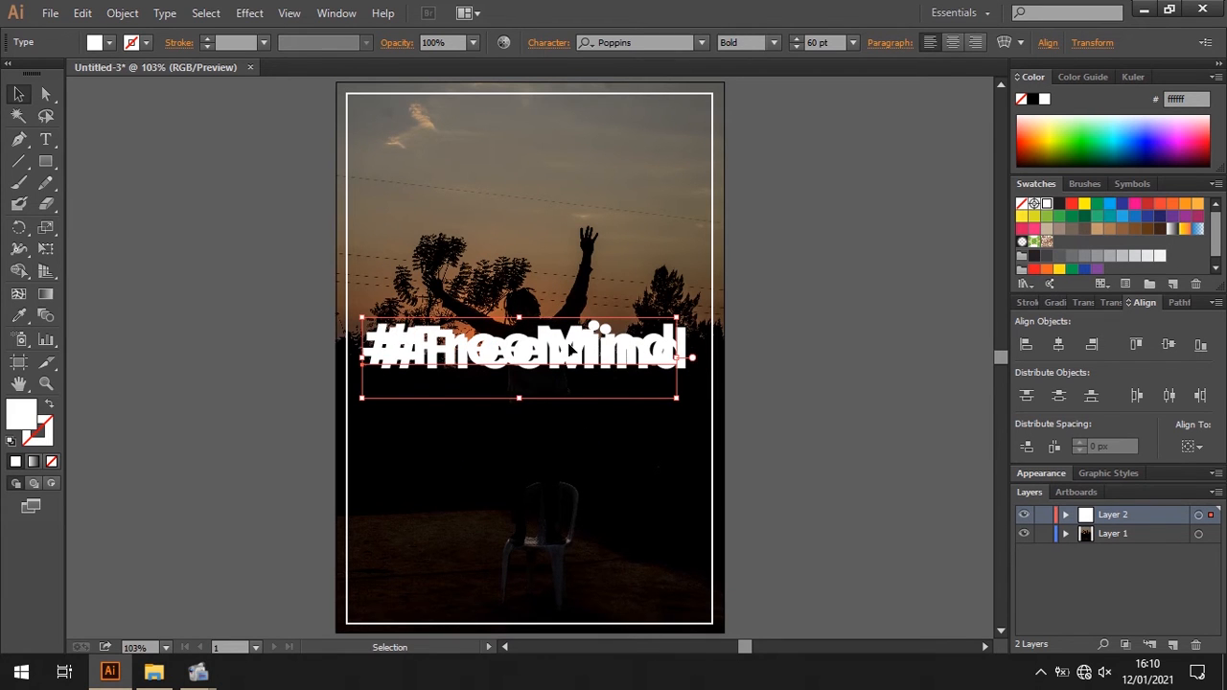
pyautogui.moveTo(575, 347); pyautogui.dragTo(575, 400)
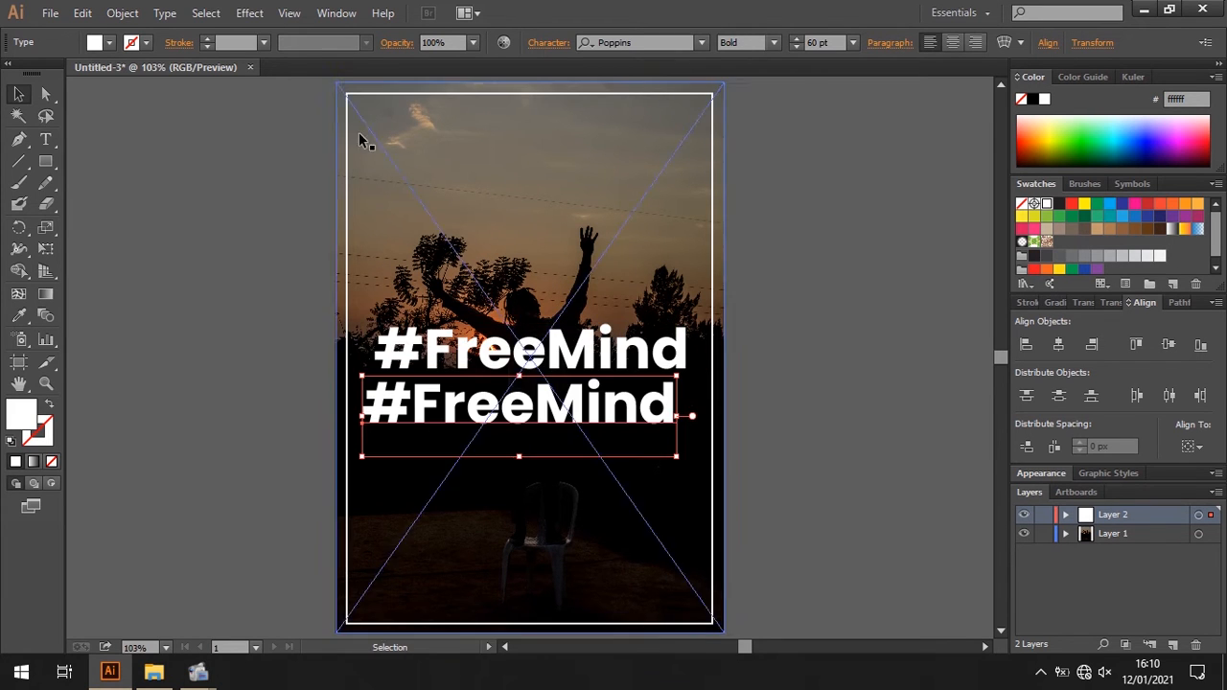
# - Give the lower "#FreeMind" copy a white stroke and remove its fill
pyautogui.click(131, 42)
pyautogui.click(36, 75)
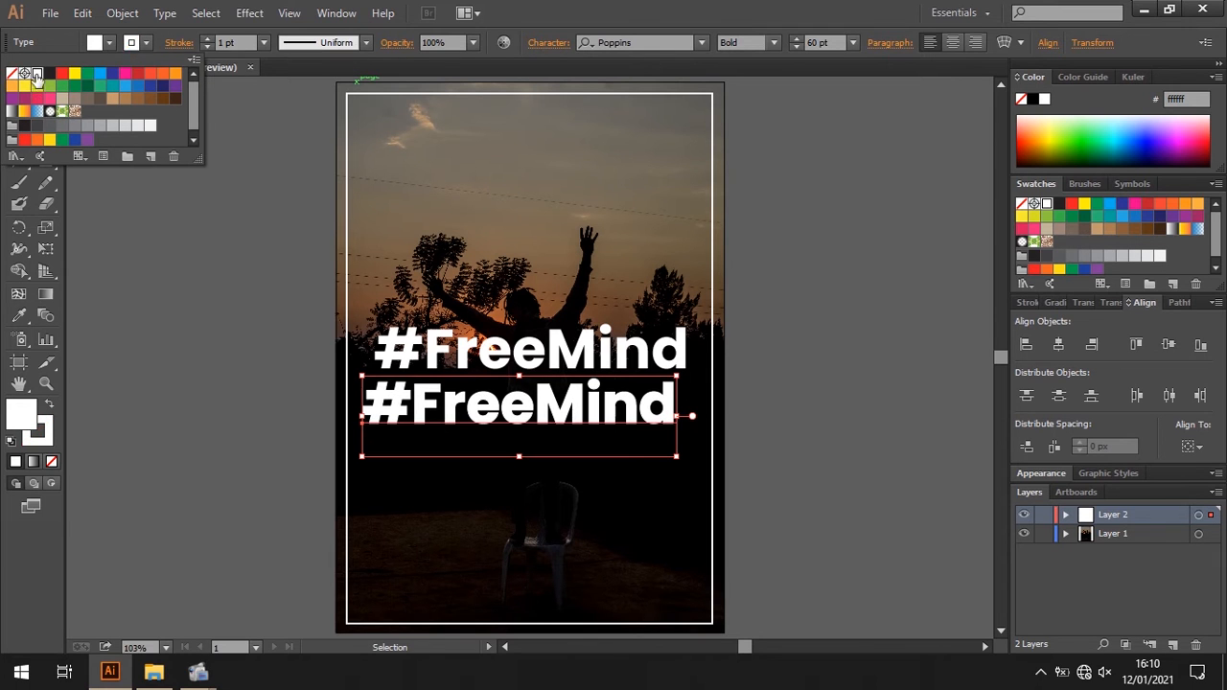
pyautogui.click(109, 43)
pyautogui.click(109, 43)
pyautogui.click(10, 75)
pyautogui.click(10, 75)
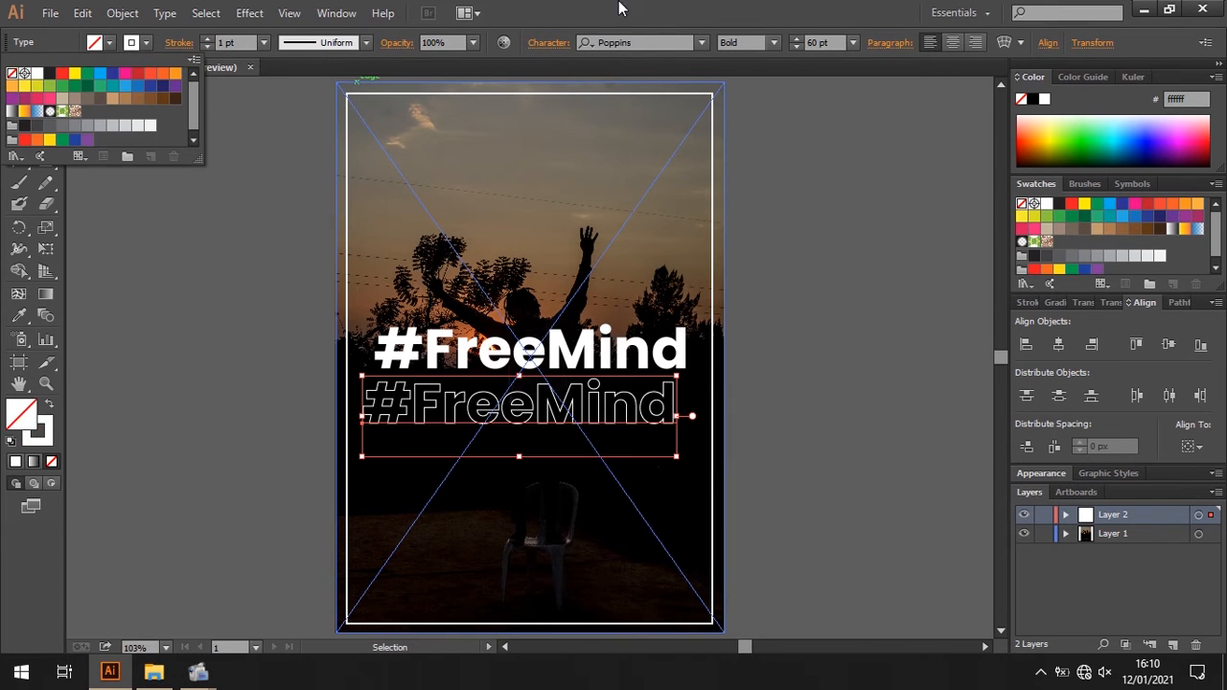
# - Set the outlined copy's stroke weight to 2 pt and its text size to 38 pt
pyautogui.click(207, 38)
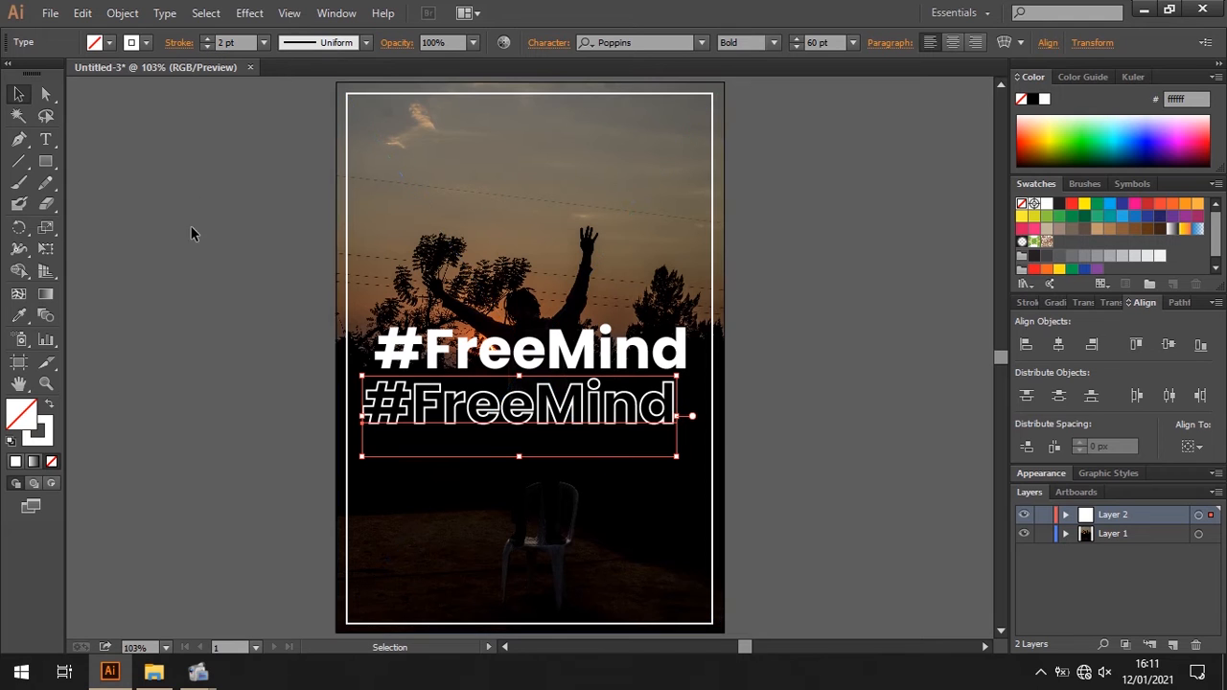
pyautogui.click(191, 226)
pyautogui.moveTo(460, 407)
pyautogui.mouseDown()
pyautogui.moveTo(473, 408)
pyautogui.moveTo(463, 400)
pyautogui.mouseUp()
pyautogui.moveTo(796, 47); pyautogui.dragTo(796, 47)
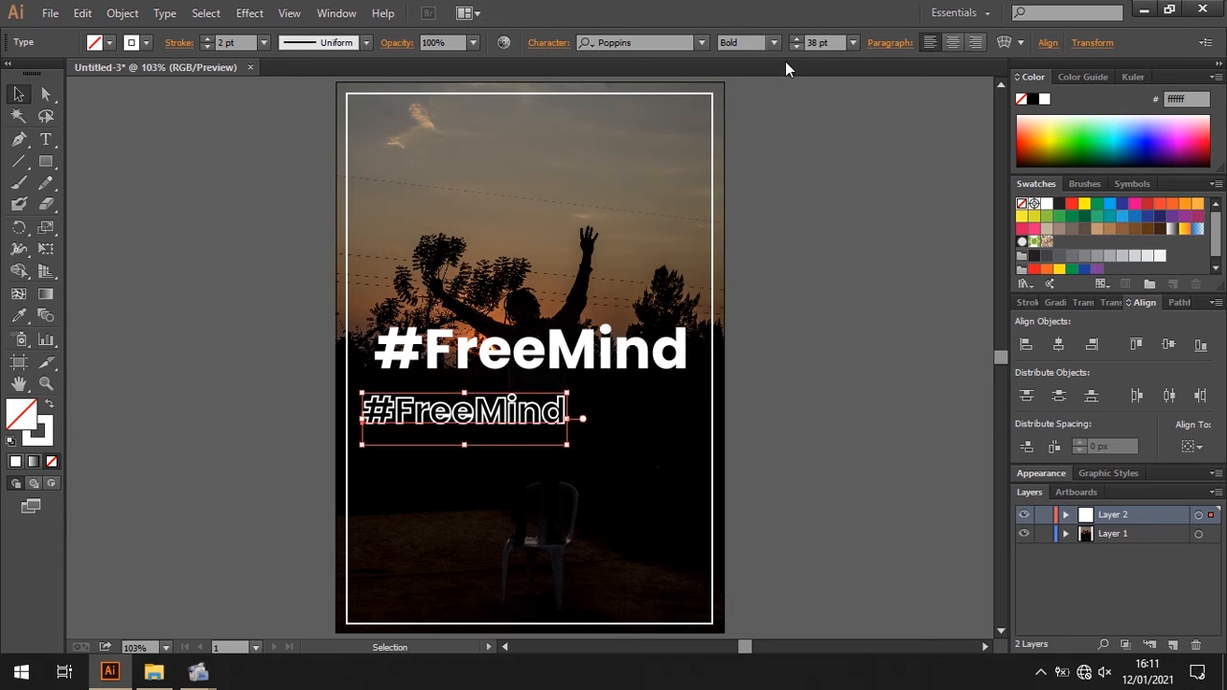
# - Widen the outlined copy's letter spacing to a tracking of 229
pyautogui.click(551, 44)
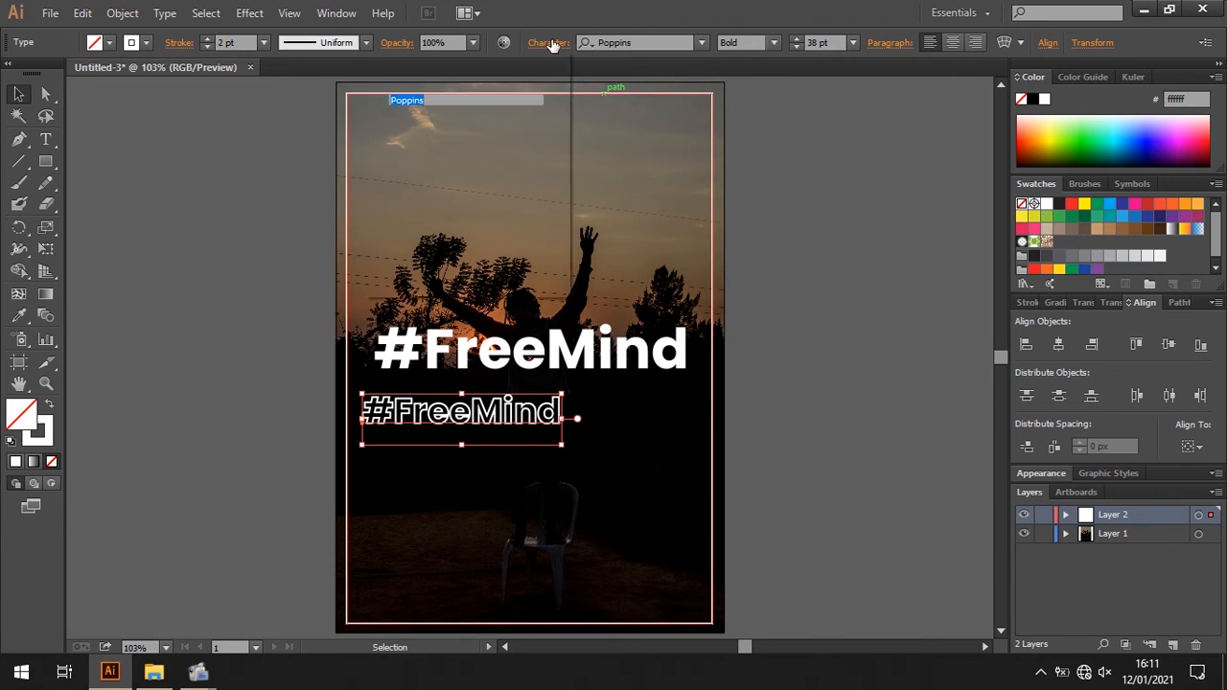
pyautogui.click(557, 176)
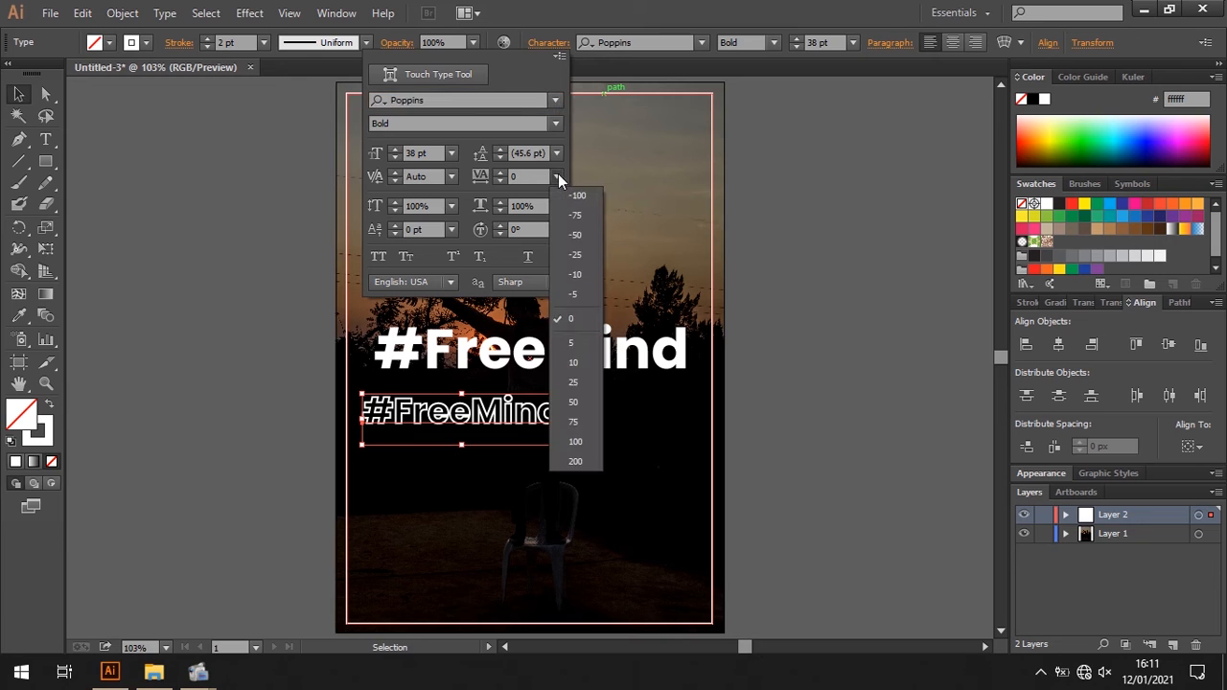
pyautogui.click(564, 461)
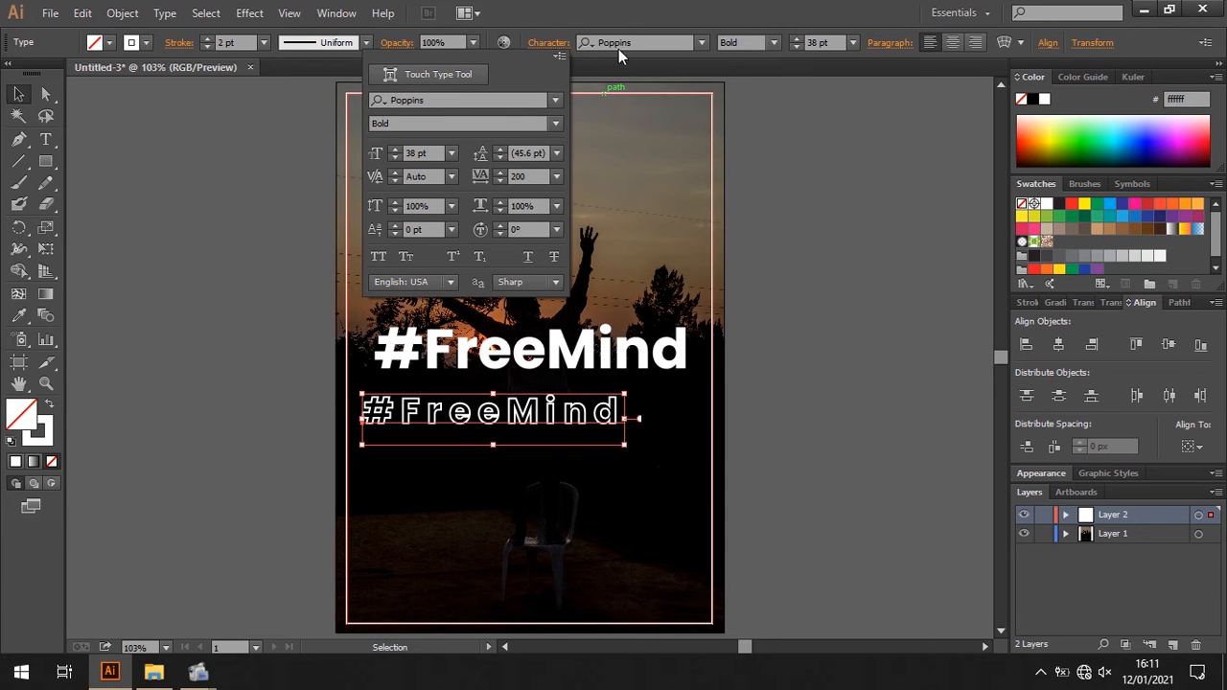
pyautogui.click(506, 172)
pyautogui.moveTo(505, 171); pyautogui.dragTo(505, 172)
# - Set the outlined copy's stroke weight to 1 pt and centre it closely beneath the bold title
pyautogui.click(265, 43)
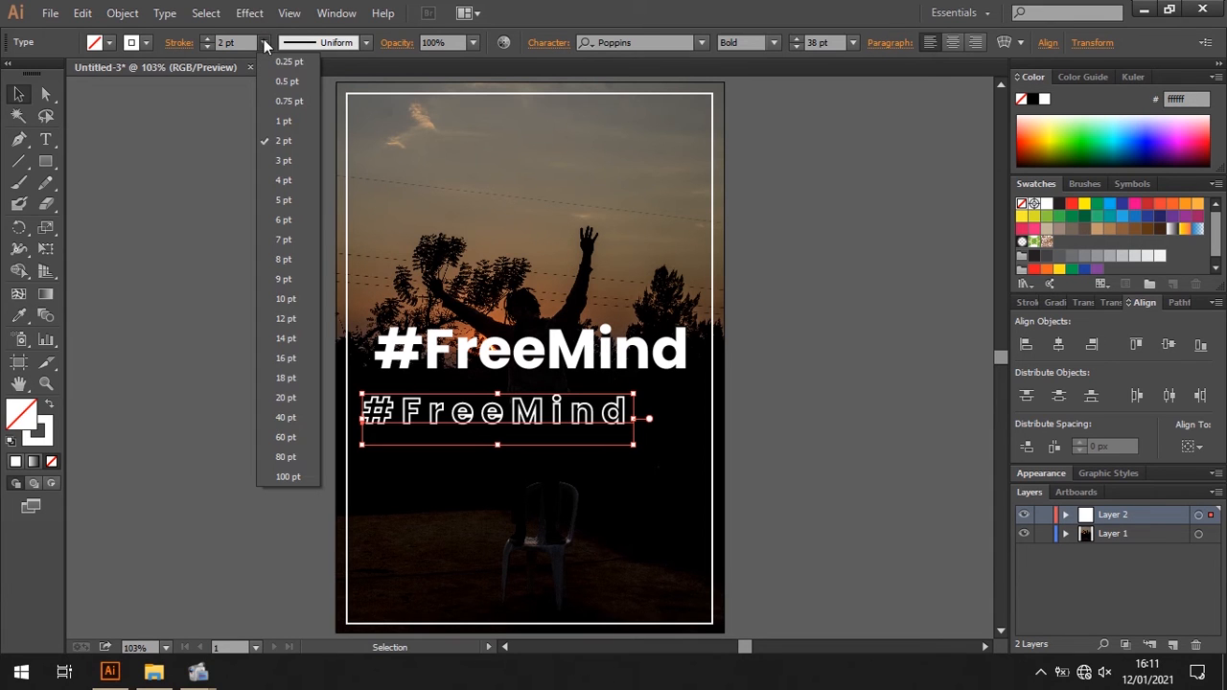
pyautogui.click(280, 121)
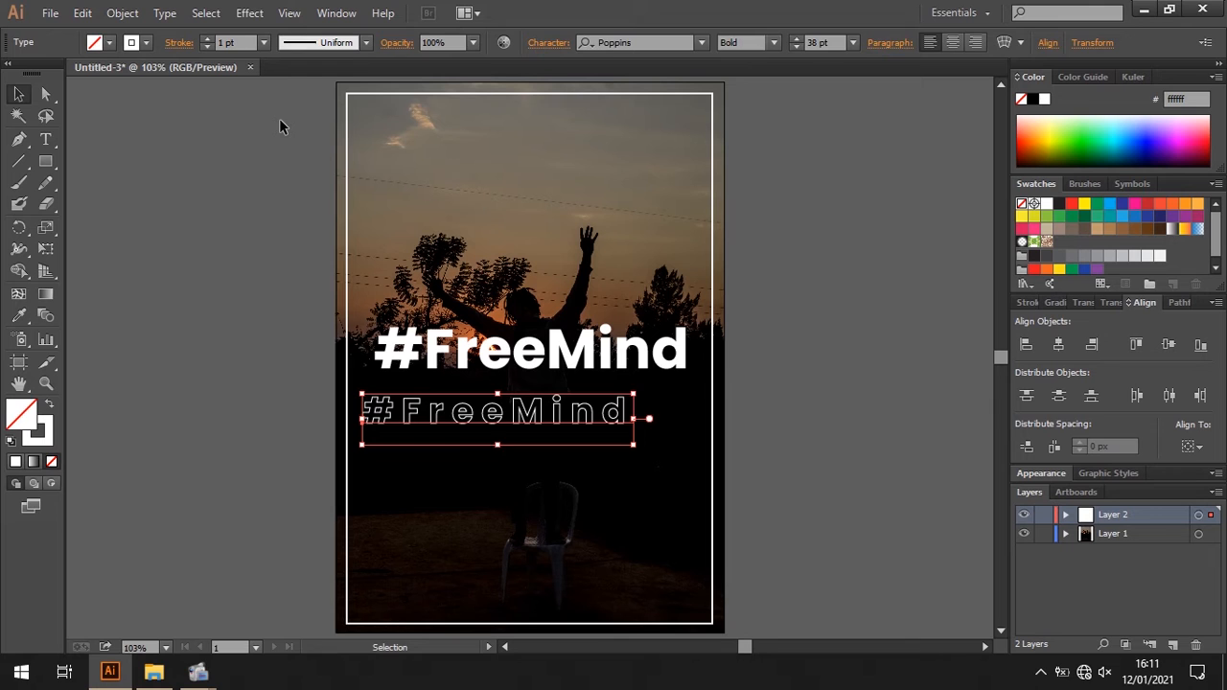
pyautogui.click(183, 312)
pyautogui.moveTo(498, 423); pyautogui.dragTo(516, 401)
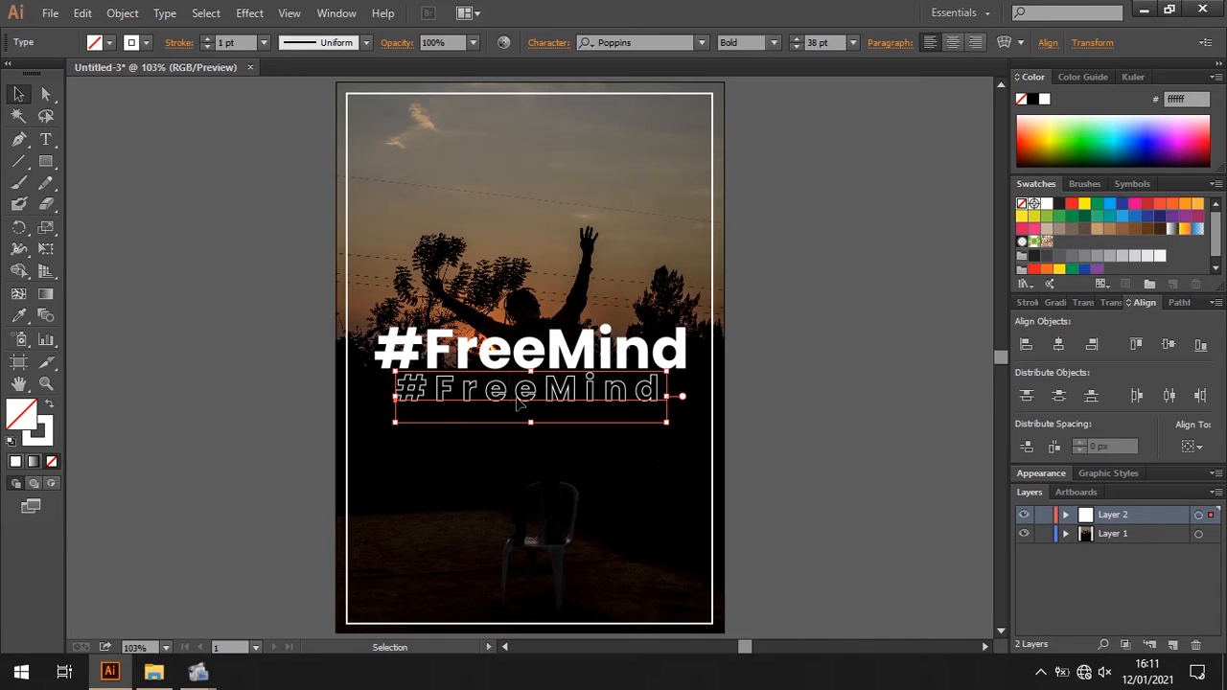
pyautogui.click(778, 457)
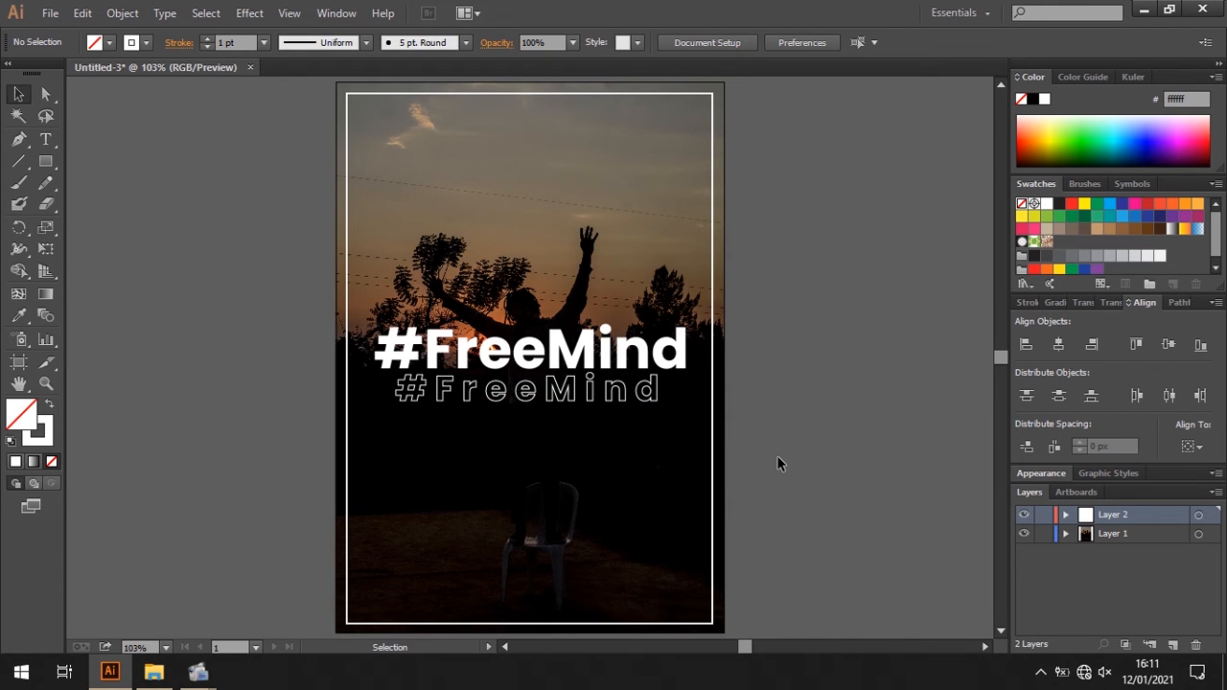
# - Remove the word "FreeMind" after the hash sign in the outlined copy
pyautogui.doubleClick(641, 393)
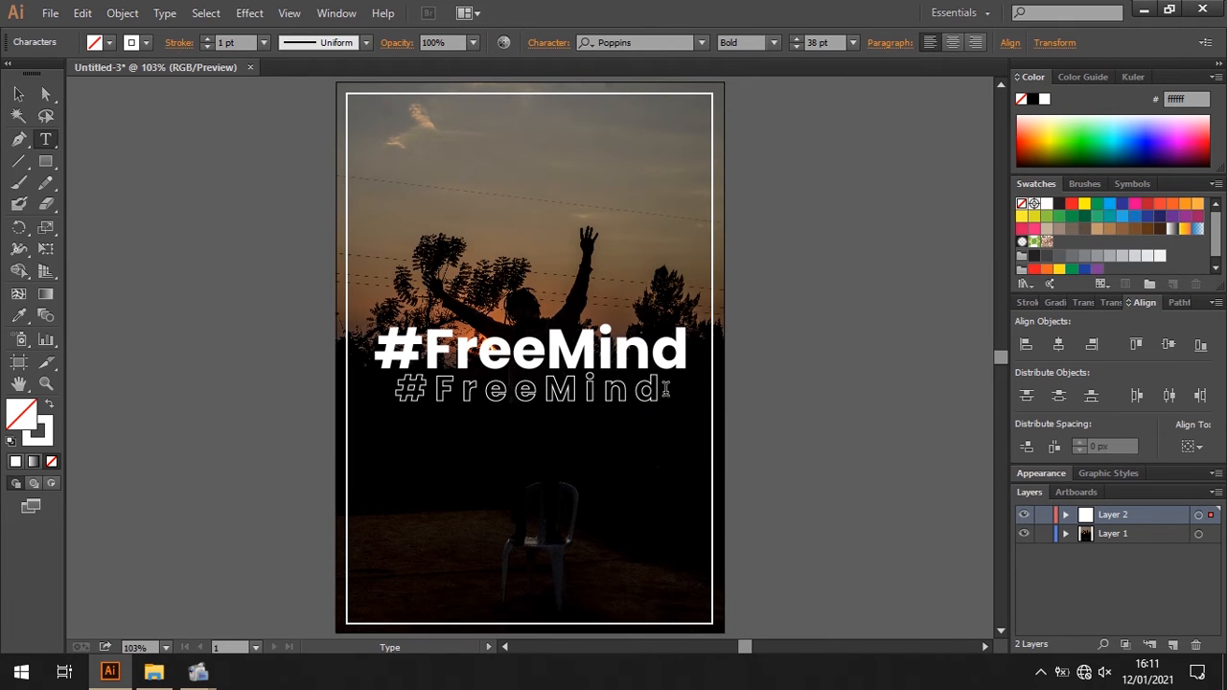
pyautogui.moveTo(666, 389); pyautogui.dragTo(444, 408)
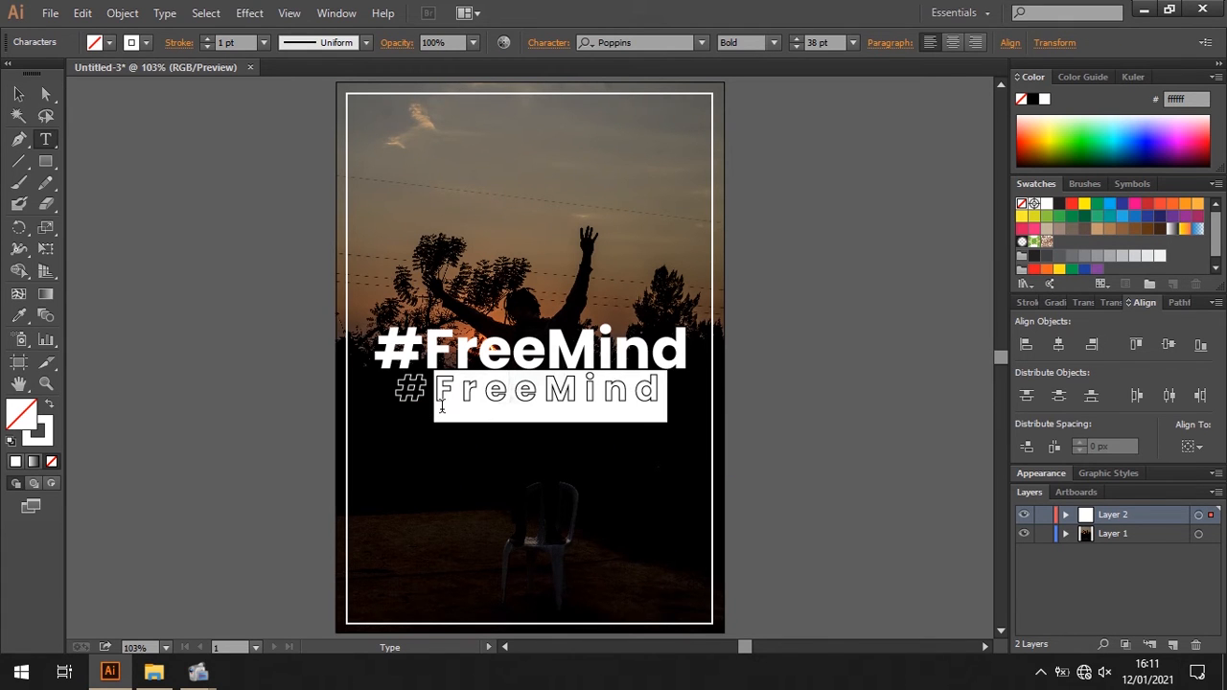
pyautogui.write('Frees')
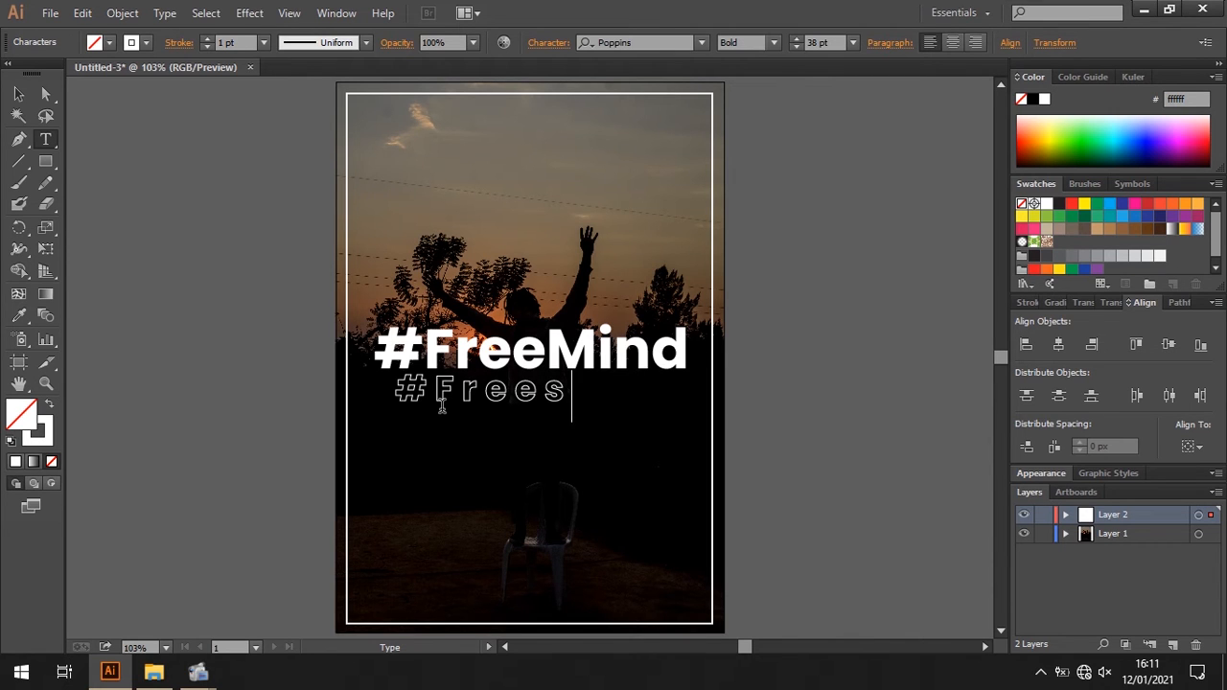
pyautogui.press('BackSpace')
pyautogui.press('BackSpace')
pyautogui.press('BackSpace')
pyautogui.press('BackSpace')
pyautogui.press('BackSpace')
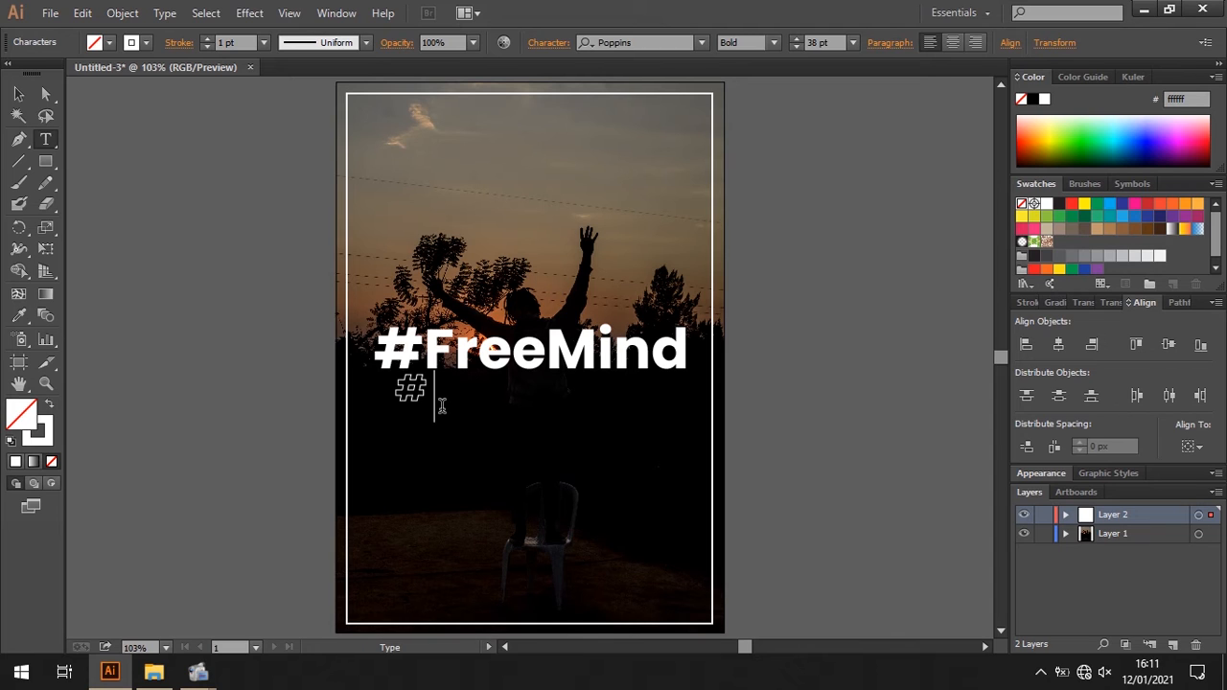
pyautogui.write('The')
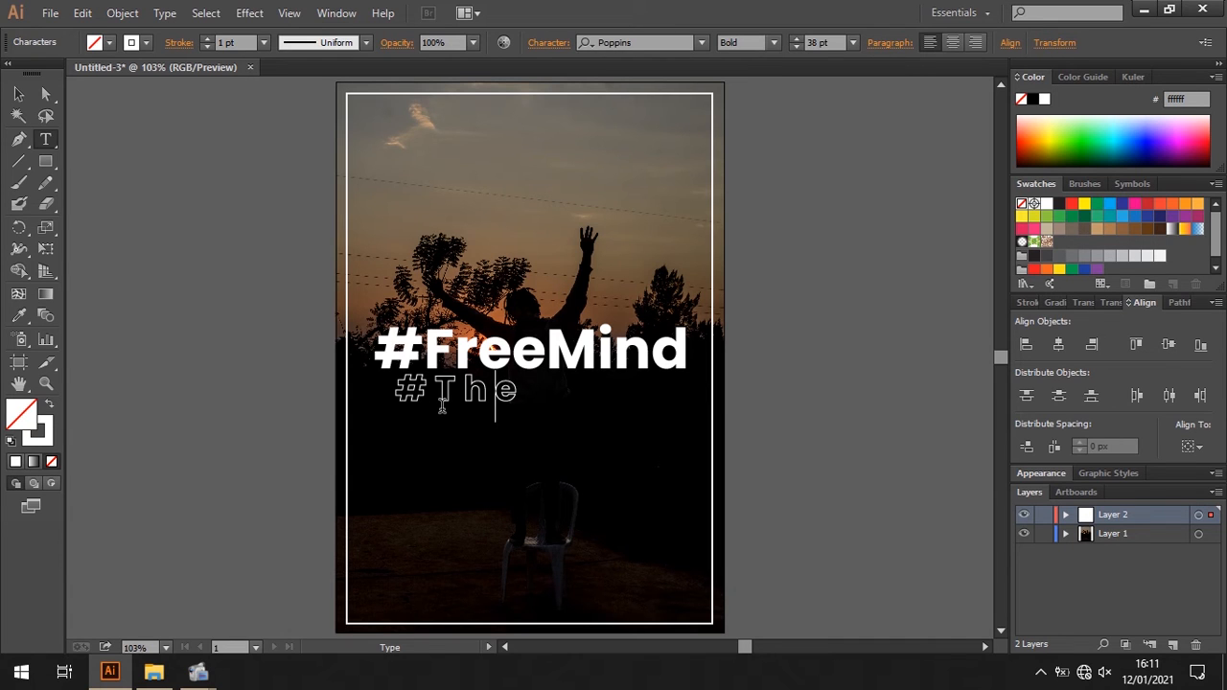
pyautogui.press('BackSpace')
pyautogui.press('BackSpace')
pyautogui.press('BackSpace')
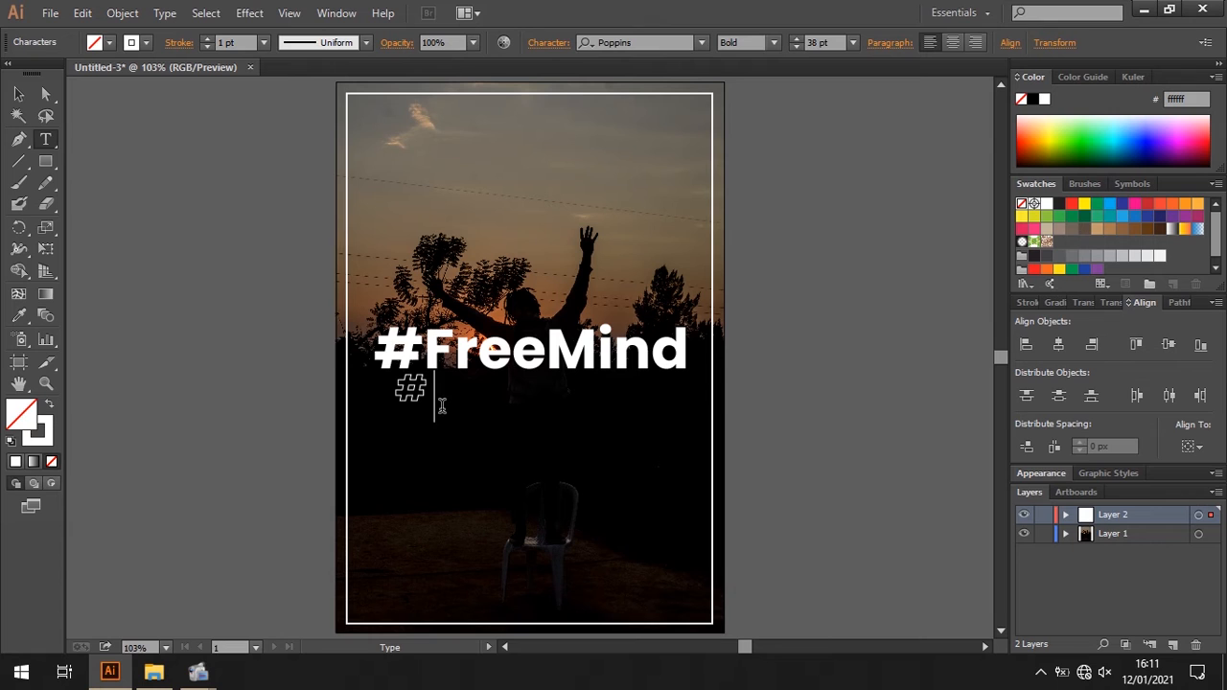
# - Enter "True mindset" after the hash sign in the outlined text line
pyautogui.write('True')
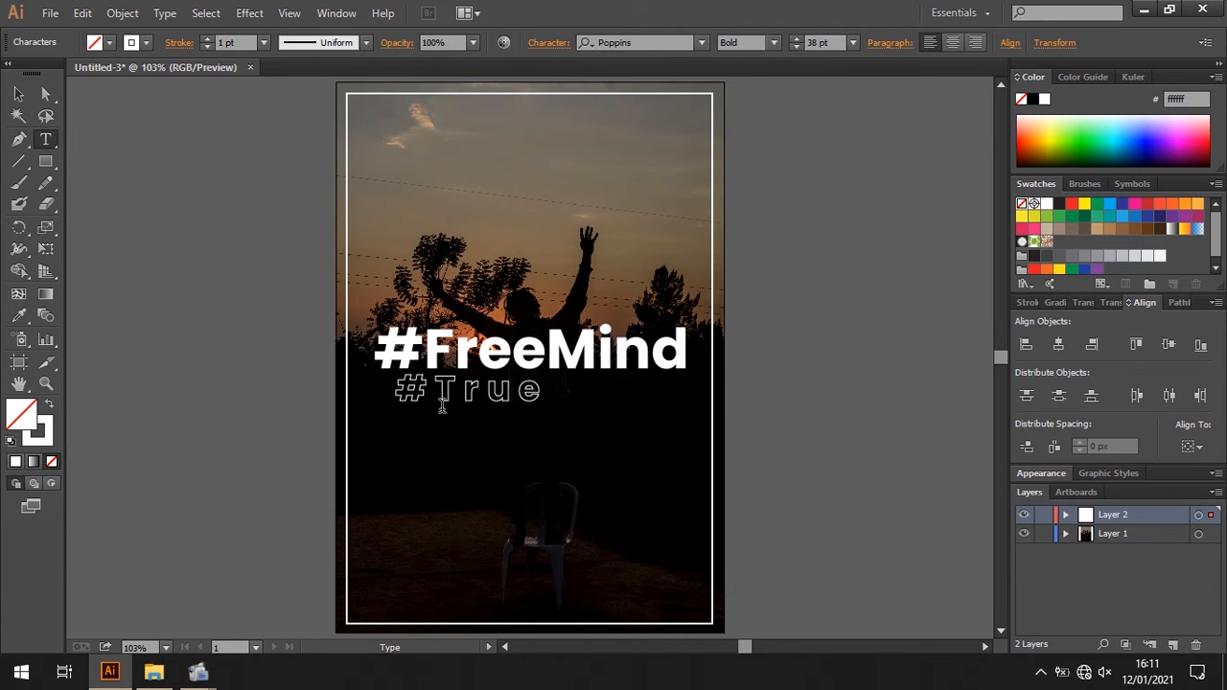
pyautogui.write(' mindset')
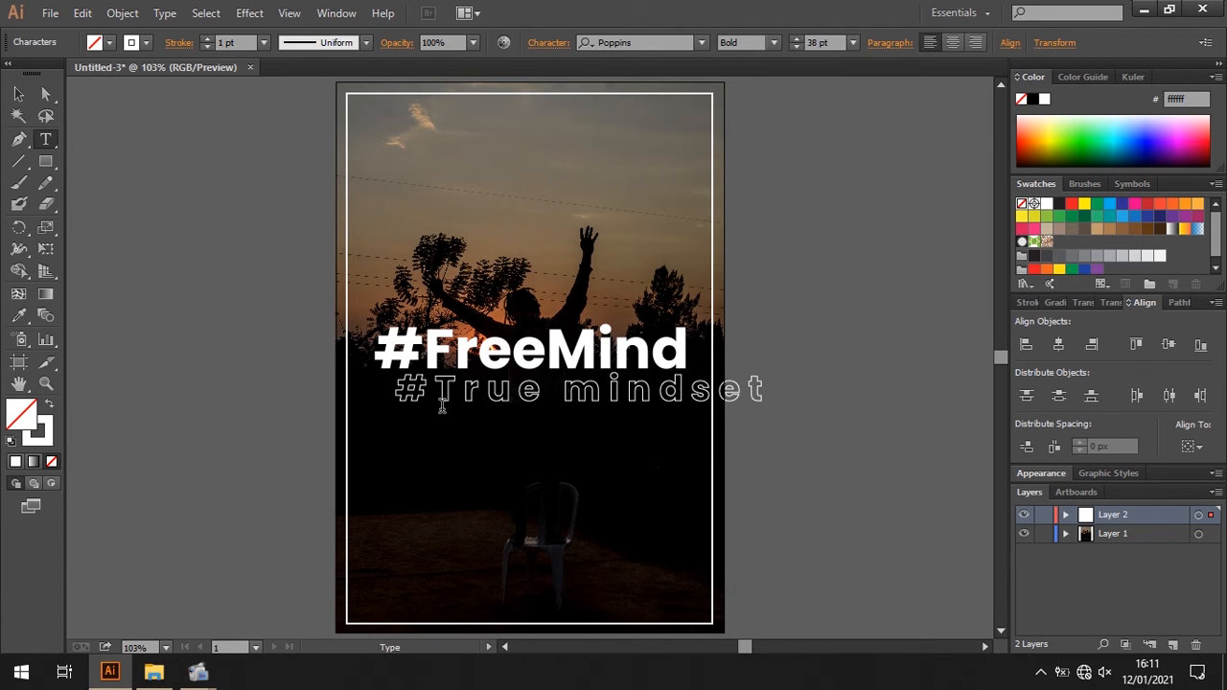
pyautogui.click(18, 93)
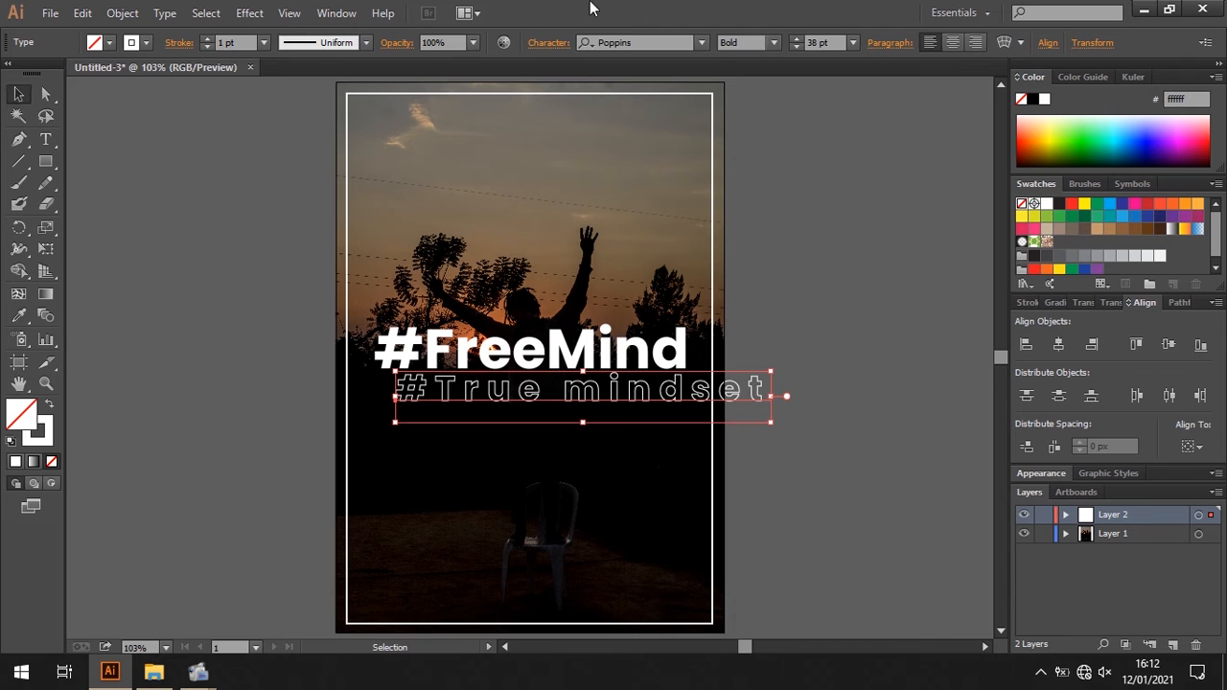
# - Set the tracking of the "#True mindset" line to 0 and deselect it
pyautogui.click(548, 43)
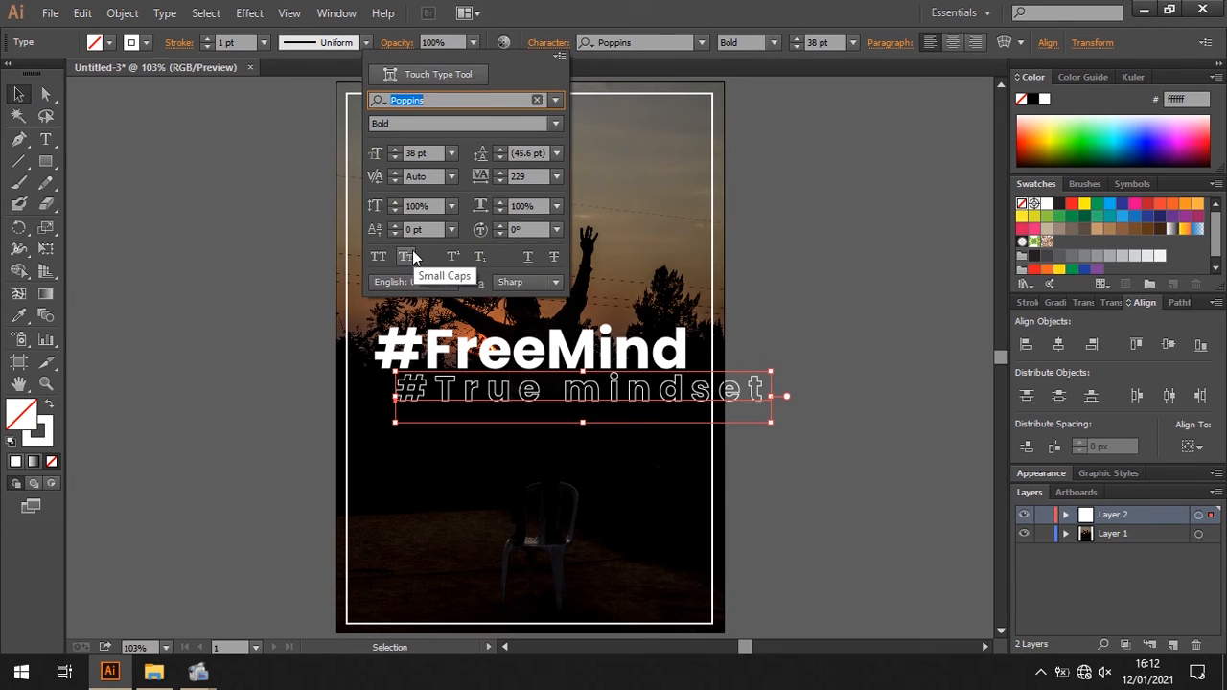
pyautogui.click(556, 176)
pyautogui.click(571, 319)
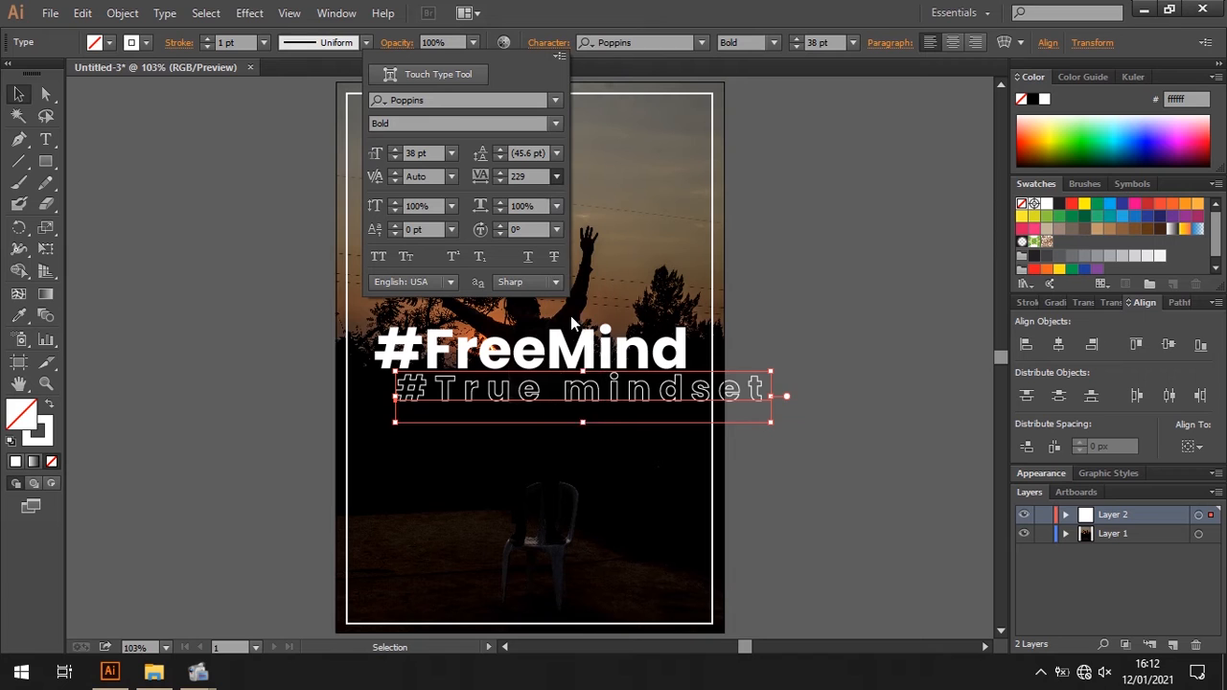
pyautogui.click(810, 360)
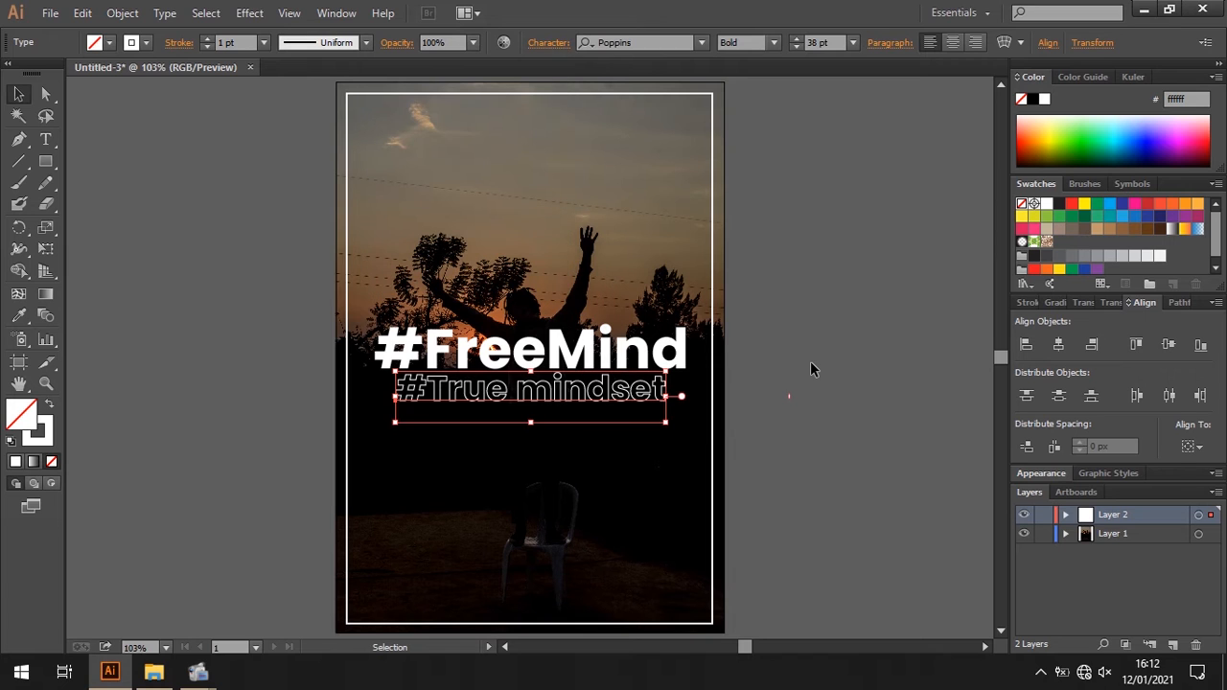
pyautogui.click(780, 300)
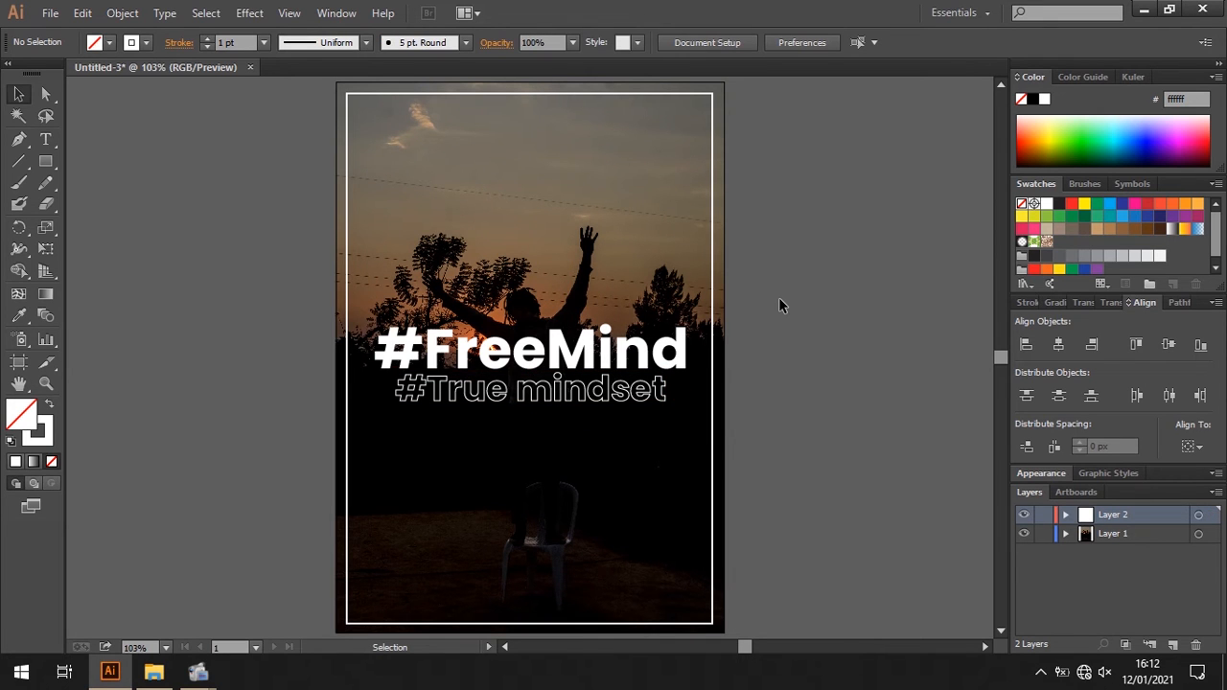
# - Change the outlined line to read "#TrueMindset", with a capital M and no space
pyautogui.press('t')
pyautogui.click(605, 388)
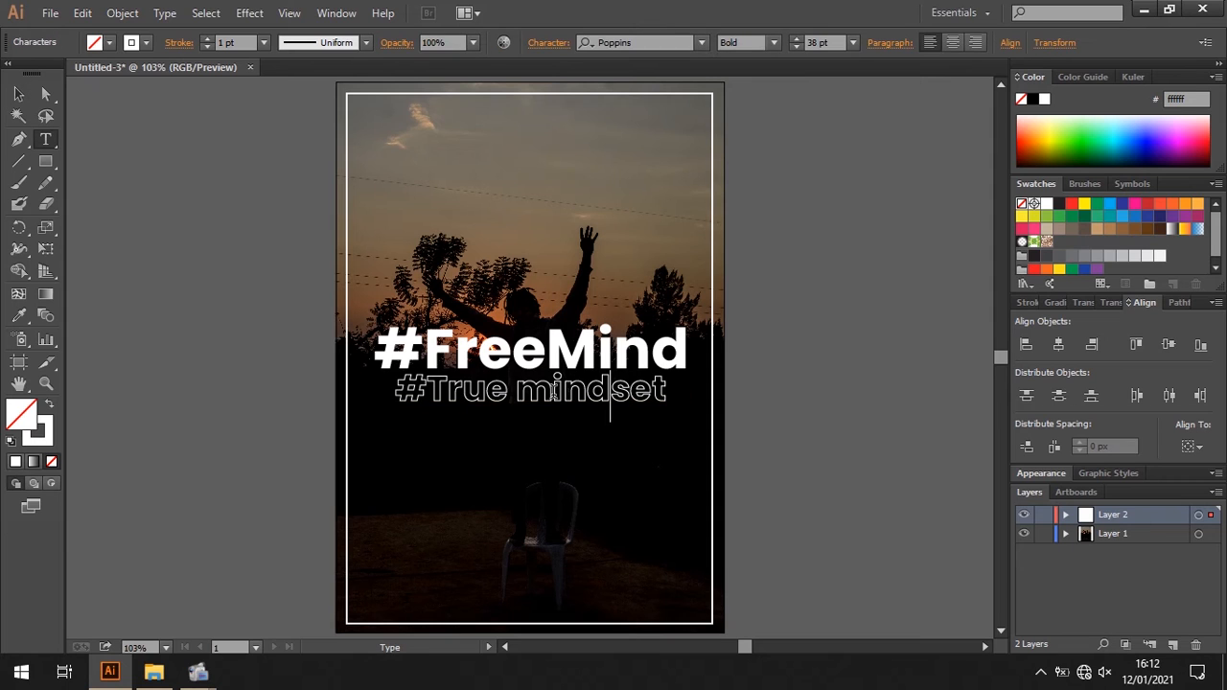
pyautogui.moveTo(554, 392); pyautogui.dragTo(510, 397)
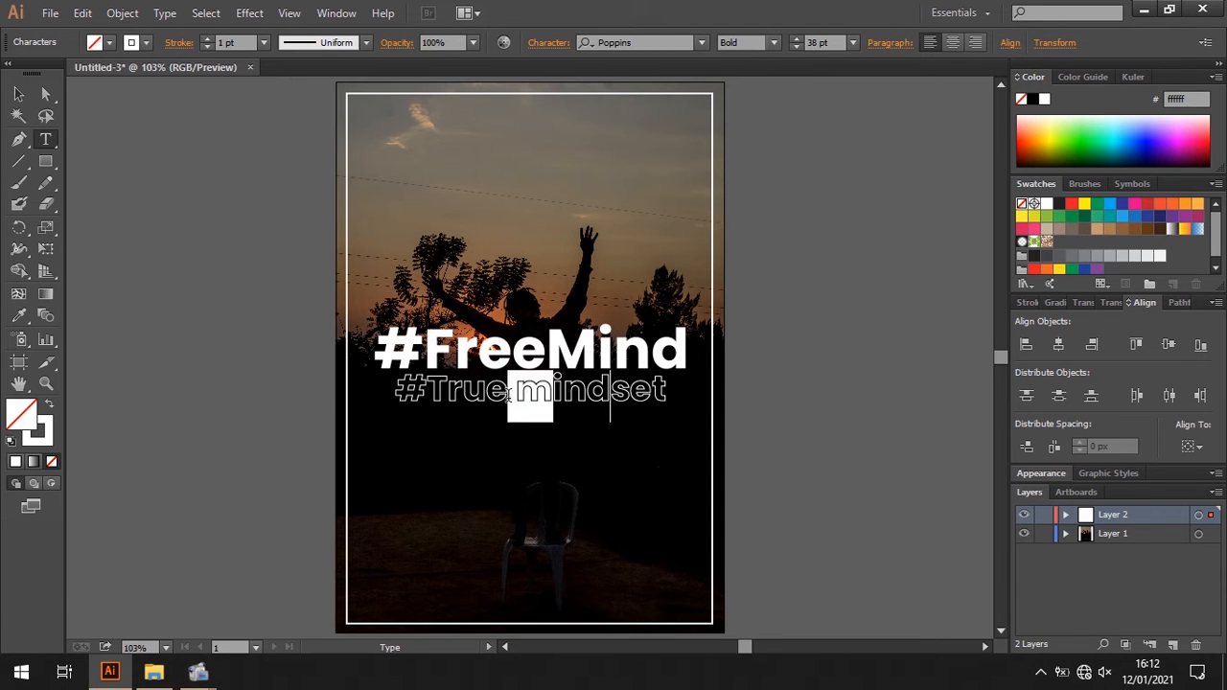
pyautogui.write('M')
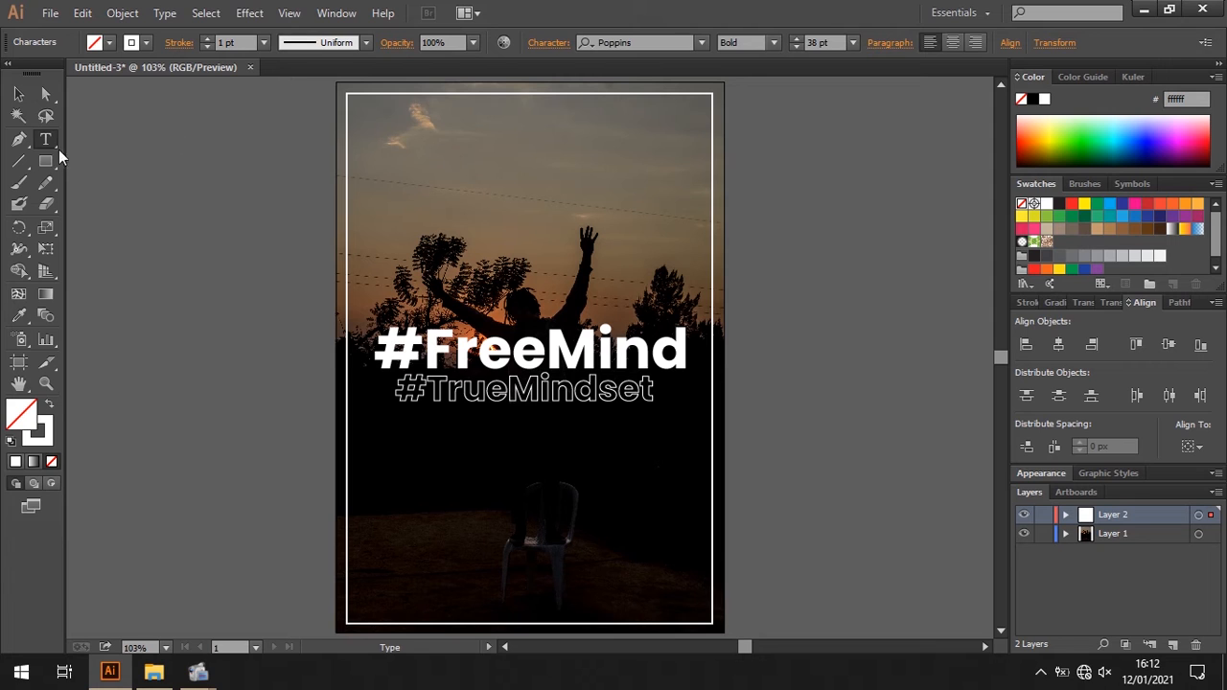
pyautogui.click(13, 95)
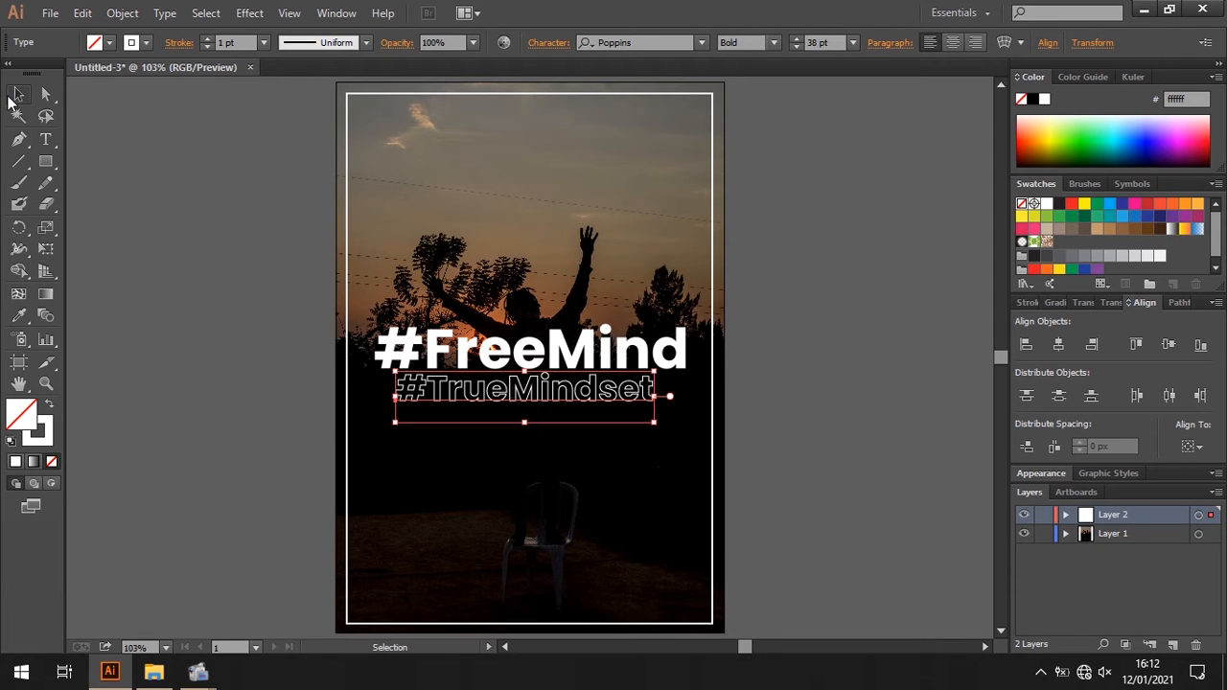
pyautogui.click(247, 279)
# - Duplicate the "#TrueMindset" line below itself, set the copy to 24 pt and centre it under the original
pyautogui.click(511, 413)
pyautogui.moveTo(511, 412); pyautogui.dragTo(542, 429)
pyautogui.click(853, 43)
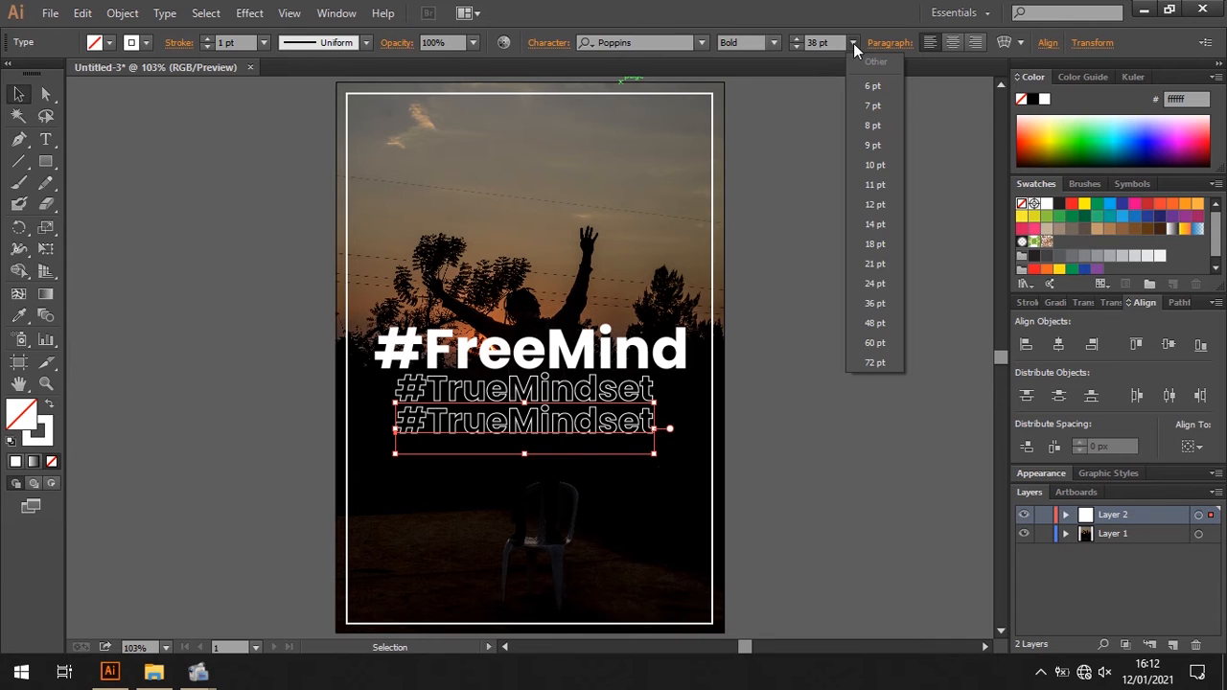
pyautogui.click(874, 285)
pyautogui.moveTo(462, 430); pyautogui.dragTo(523, 420)
# - Replace the text after the hash sign in the 24 pt outlined line so it reads "#SelfBattles"
pyautogui.press('t')
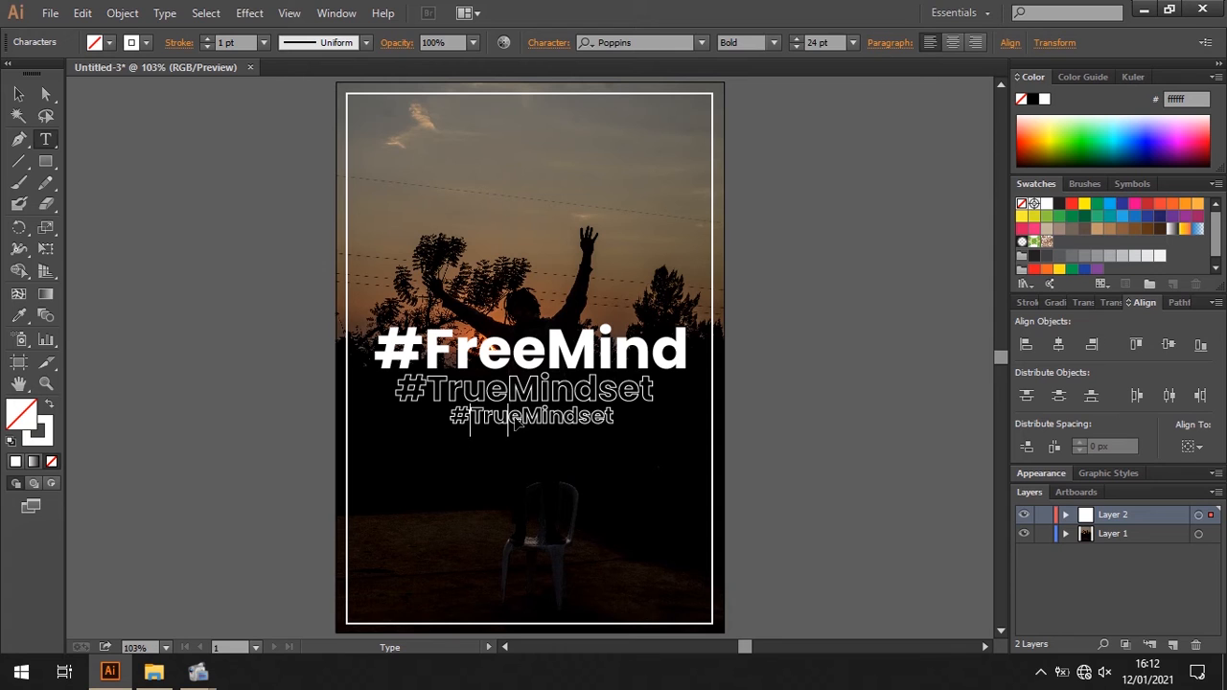
pyautogui.hotkey('shift', 'Right')
pyautogui.hotkey('shift', 'Right')
pyautogui.hotkey('shift', 'Right')
pyautogui.hotkey('shift', 'Right')
pyautogui.hotkey('shift', 'Right')
pyautogui.hotkey('shift', 'Right')
pyautogui.hotkey('shift', 'Right')
pyautogui.hotkey('shift', 'Right')
pyautogui.hotkey('shift', 'Right')
pyautogui.hotkey('shift', 'Right')
pyautogui.hotkey('shift', 'Right')
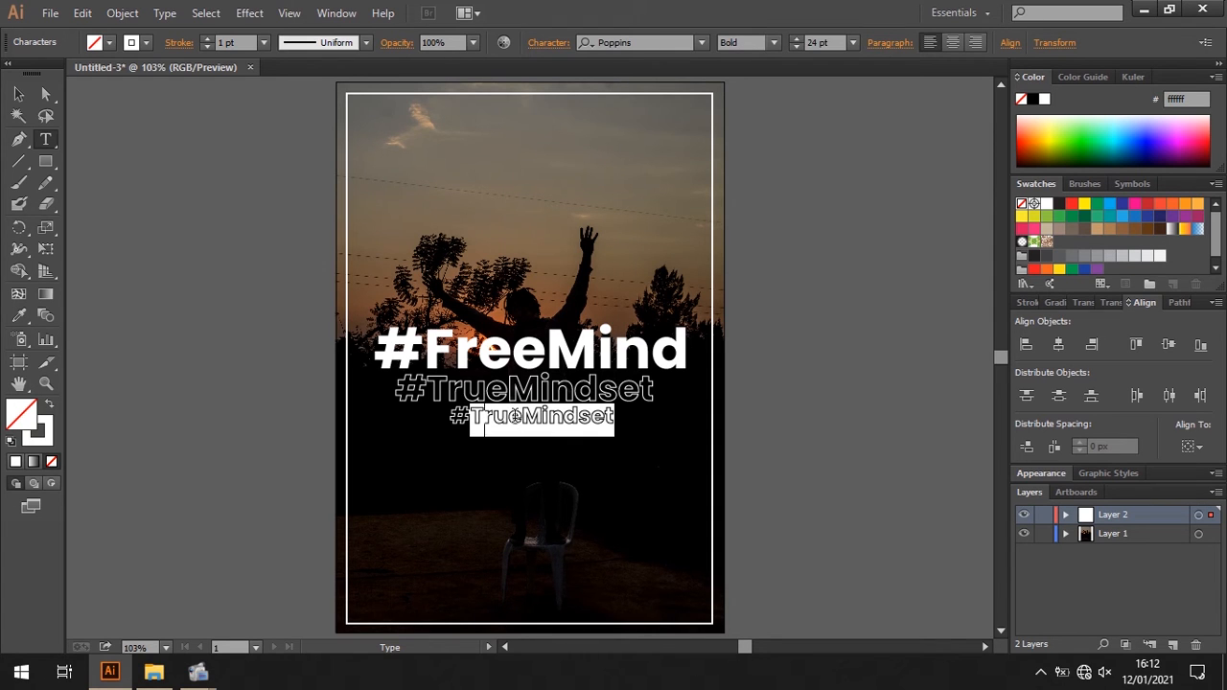
pyautogui.write('SelfB')
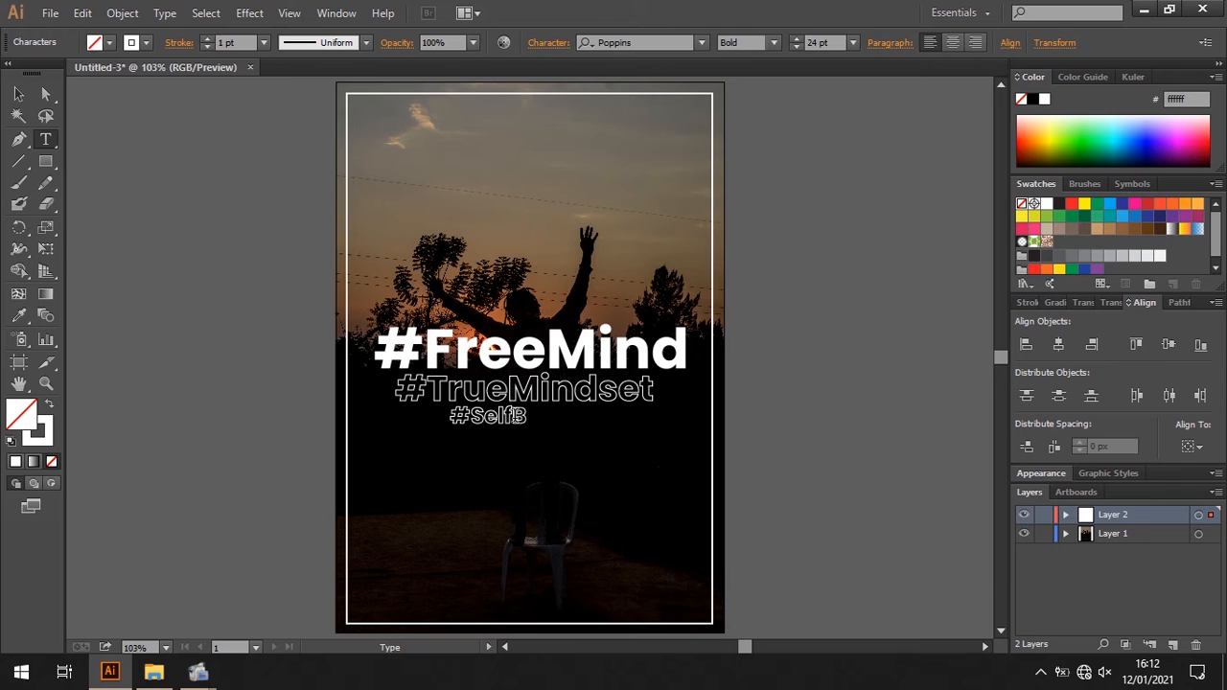
pyautogui.write('attles')
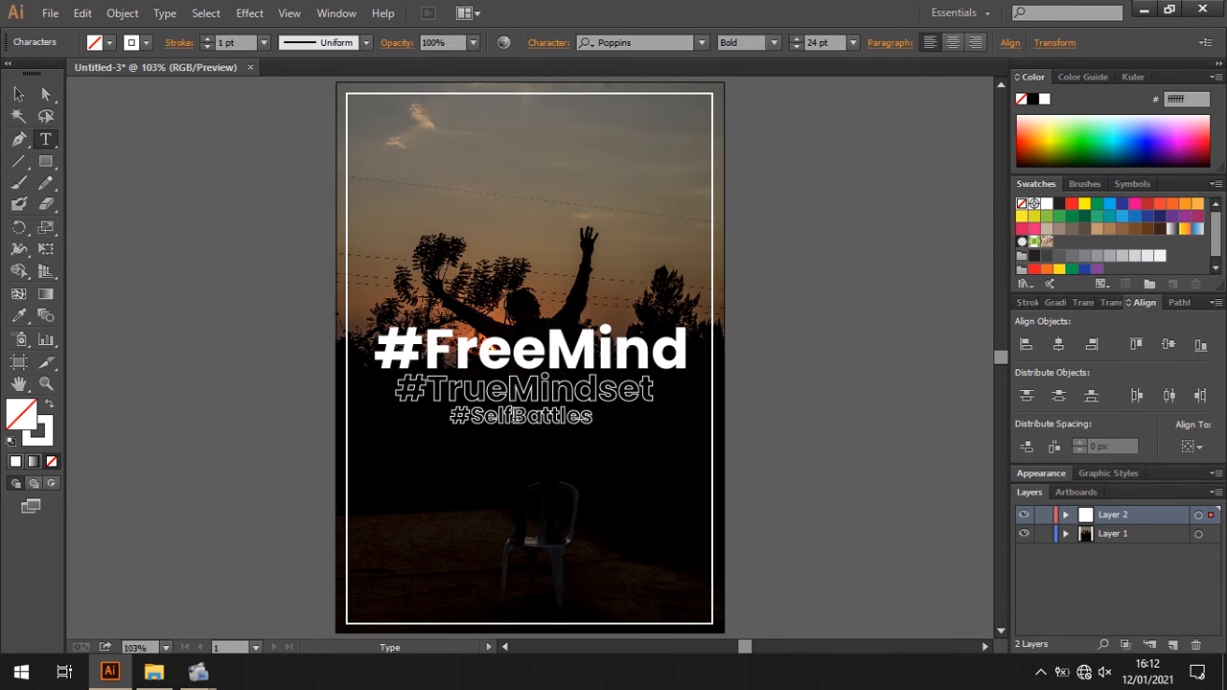
pyautogui.click(19, 93)
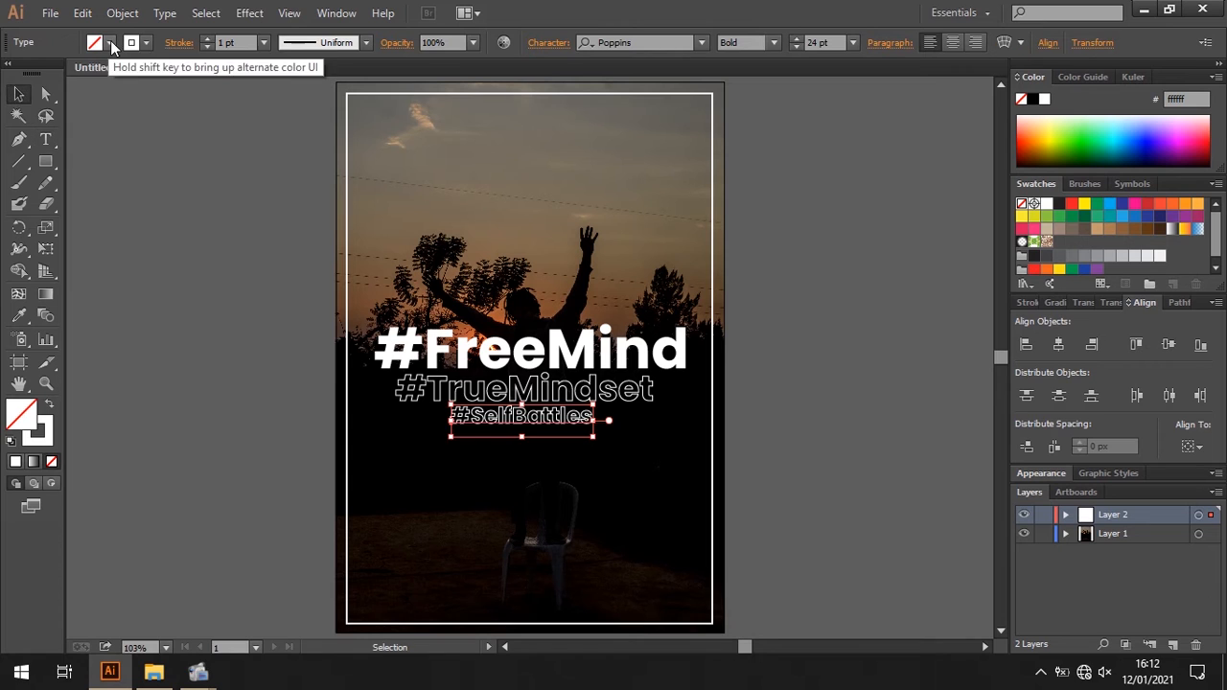
# - Give the "#SelfBattles" line a white fill and no stroke, and deselect it
pyautogui.click(95, 42)
pyautogui.click(36, 72)
pyautogui.click(143, 45)
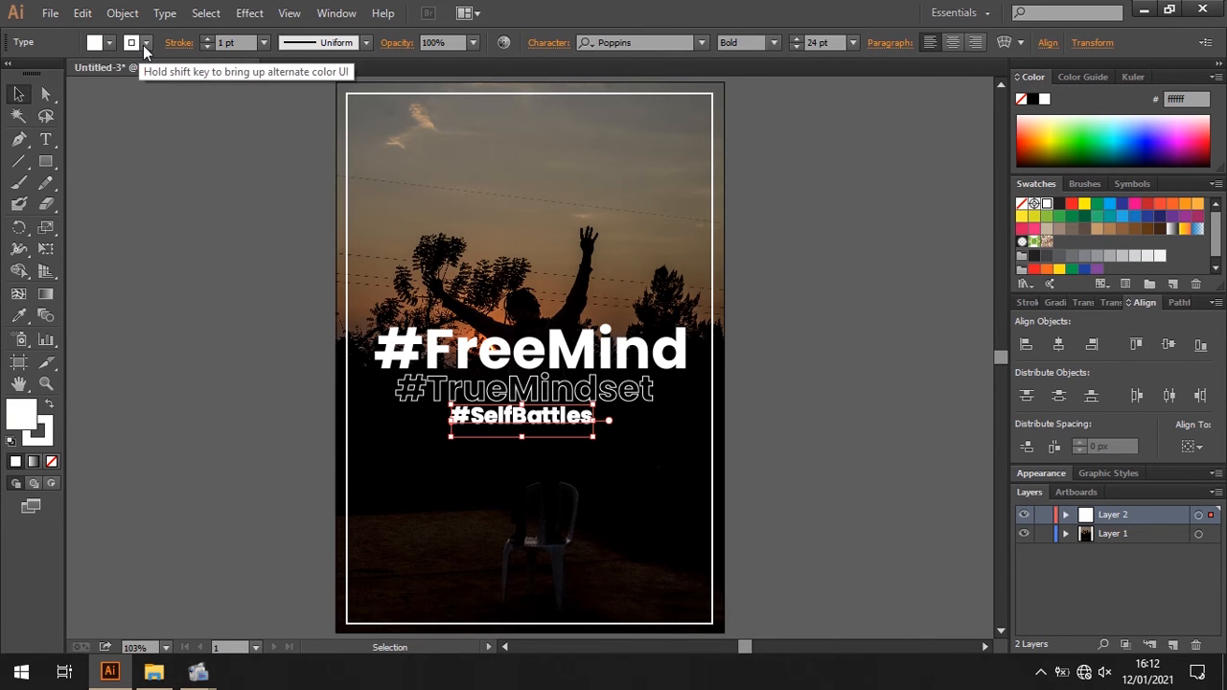
pyautogui.click(12, 73)
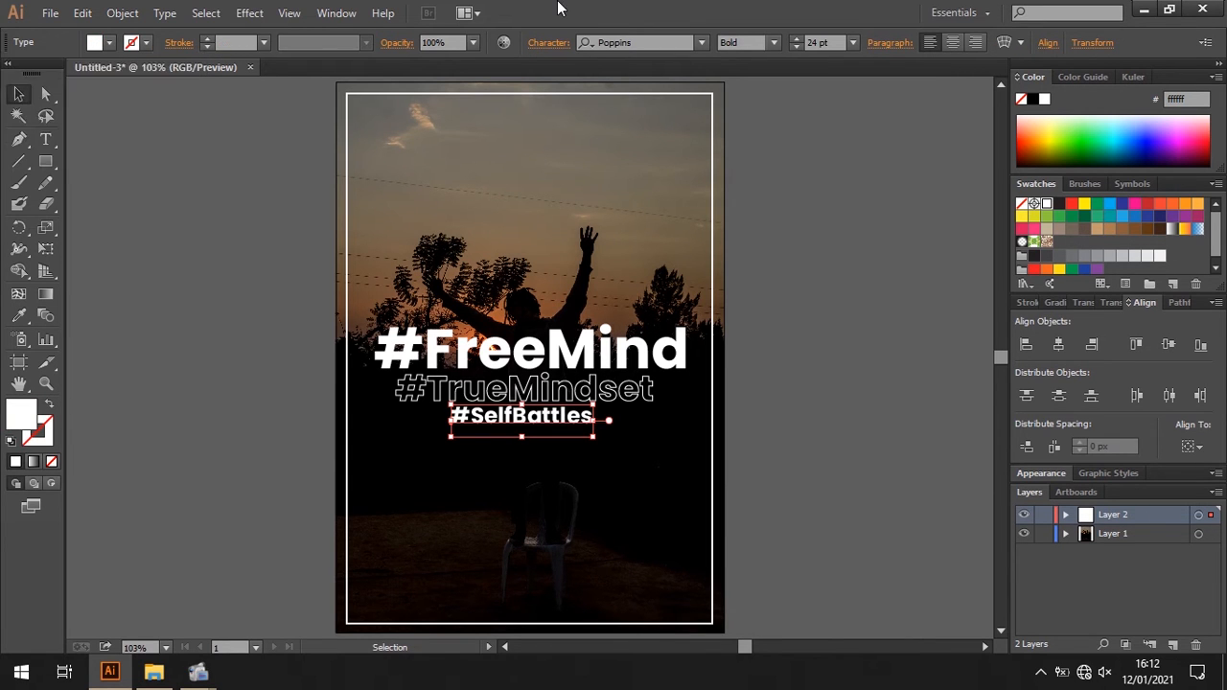
pyautogui.click(243, 221)
# - Move the three hashtag lines together straight down to the lower part of the poster, just above the frame's bottom edge
pyautogui.click(529, 364)
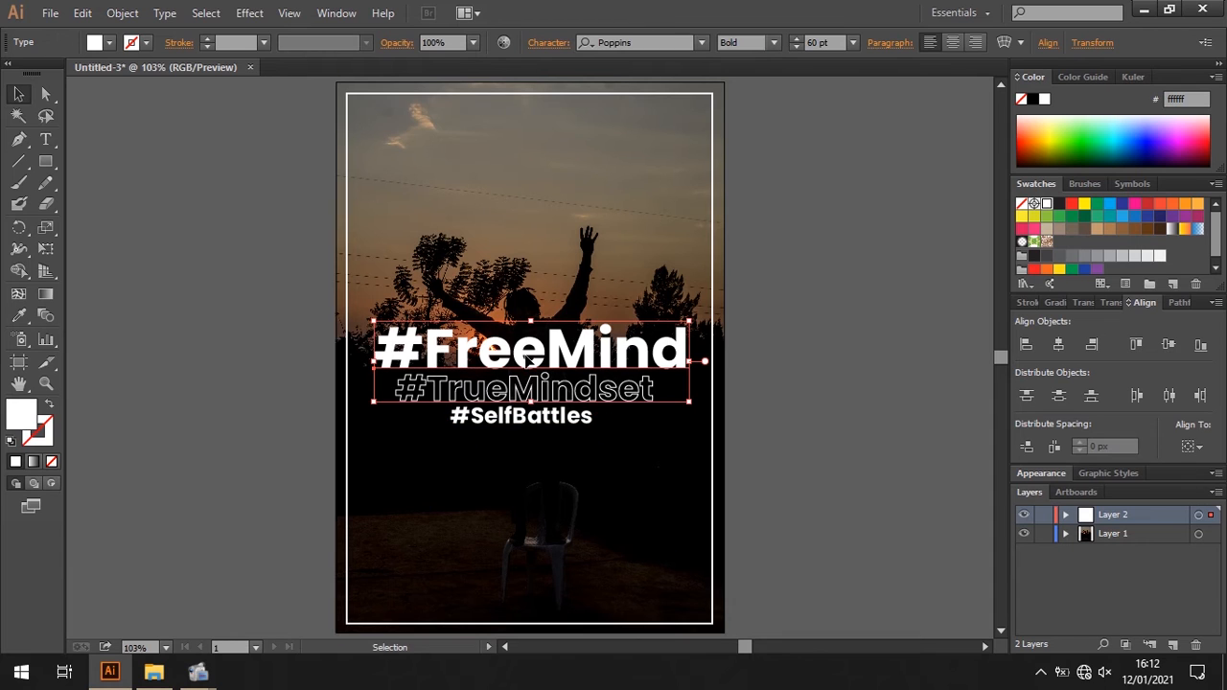
pyautogui.keyDown('shift'); pyautogui.click(525, 418); pyautogui.keyUp('shift')
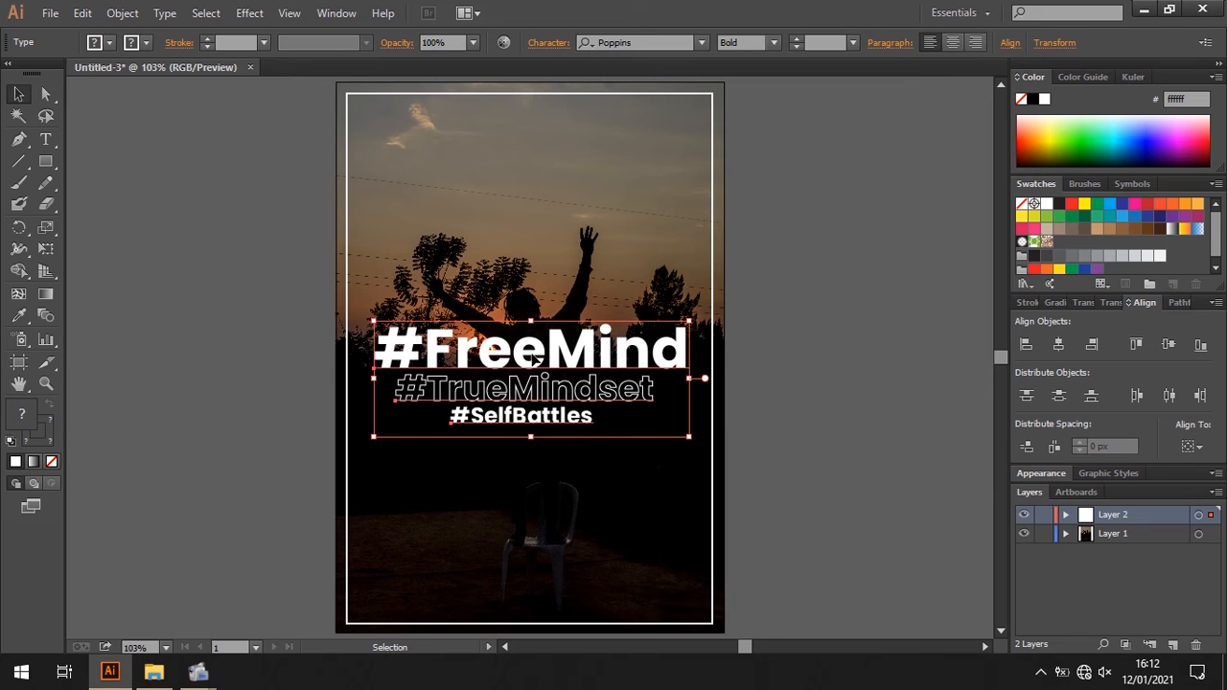
pyautogui.moveTo(533, 362); pyautogui.dragTo(537, 522)
pyautogui.click(768, 445)
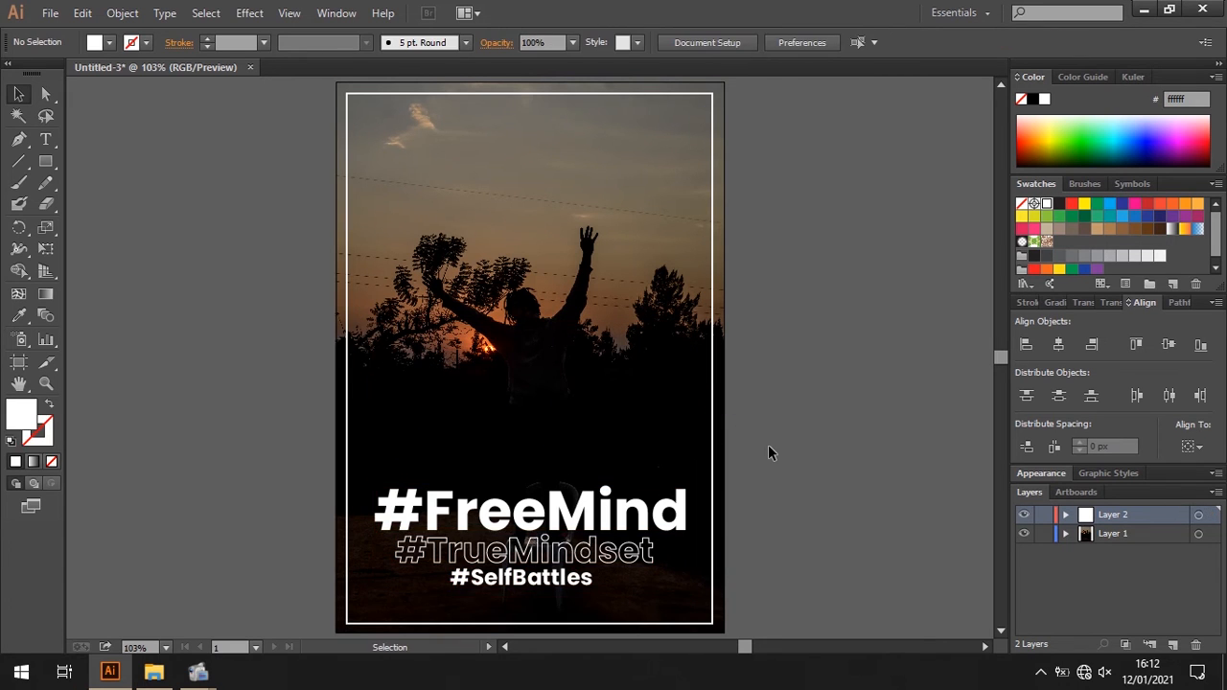
# - Nudge the "#SelfBattles" line slightly down from the "#TrueMindset" line and deselect it
pyautogui.click(562, 587)
pyautogui.press('Down')
pyautogui.press('Down')
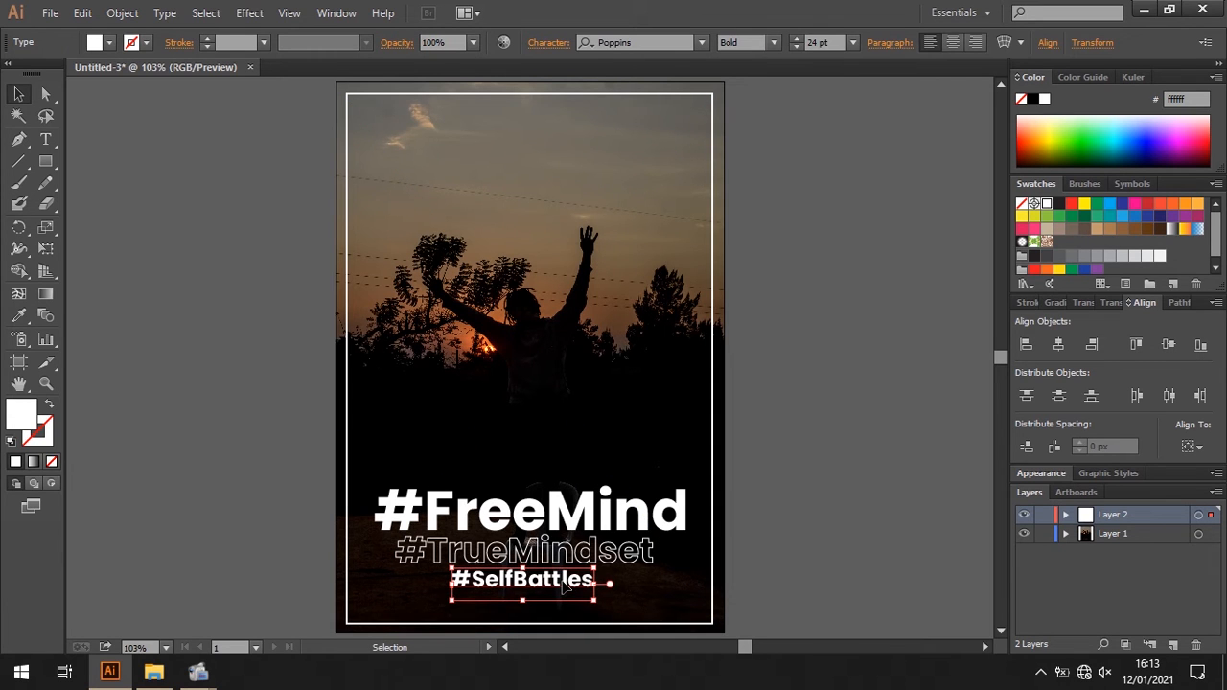
pyautogui.click(896, 401)
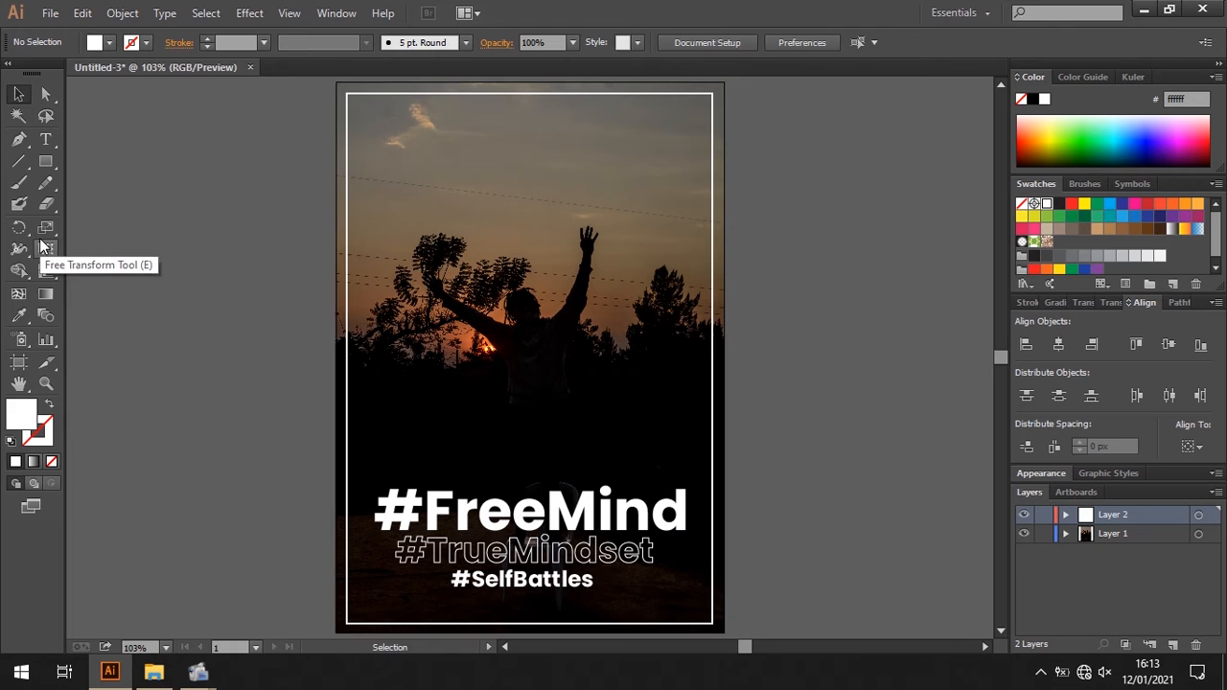
# - Add the text "FREE AS A BIRD" in the sky near the top of the poster and fill it white
pyautogui.click(45, 140)
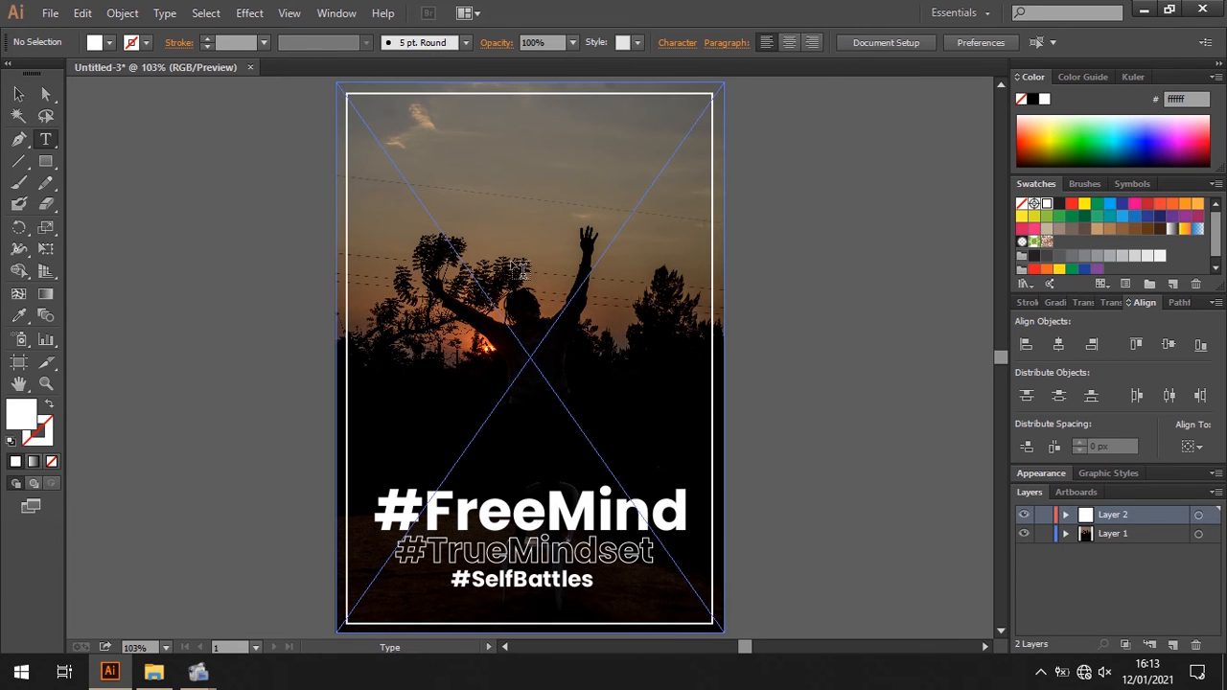
pyautogui.click(449, 146)
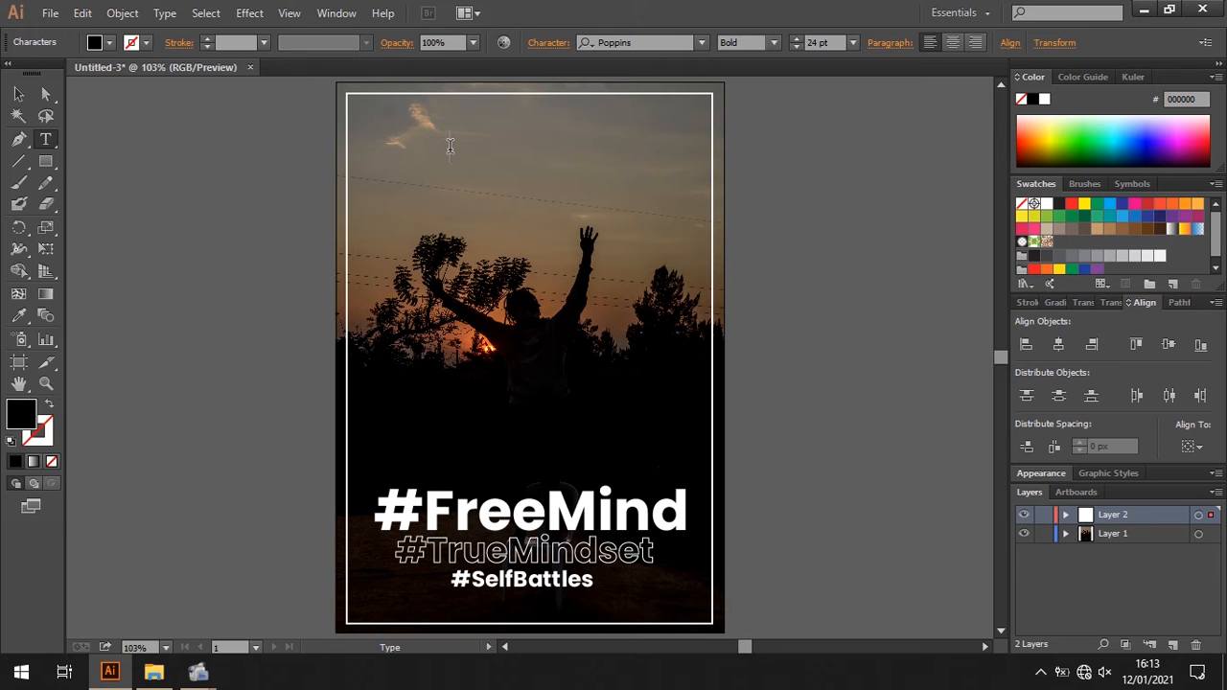
pyautogui.write('FREE AS A B')
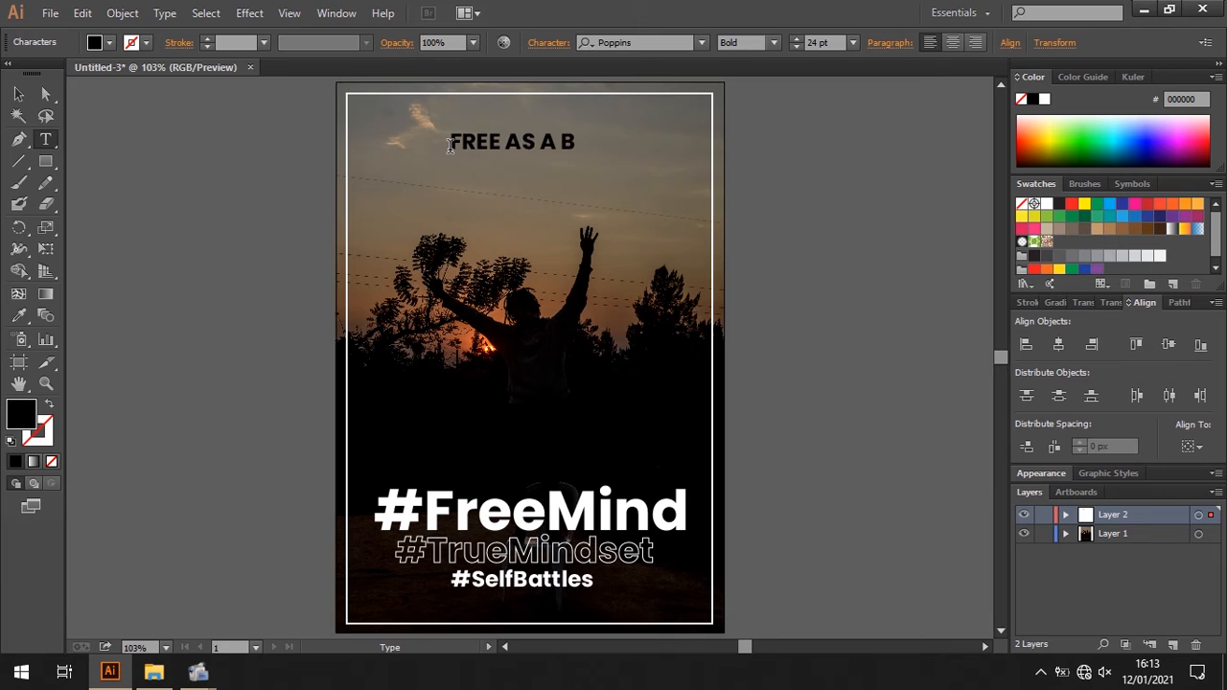
pyautogui.write('IRD')
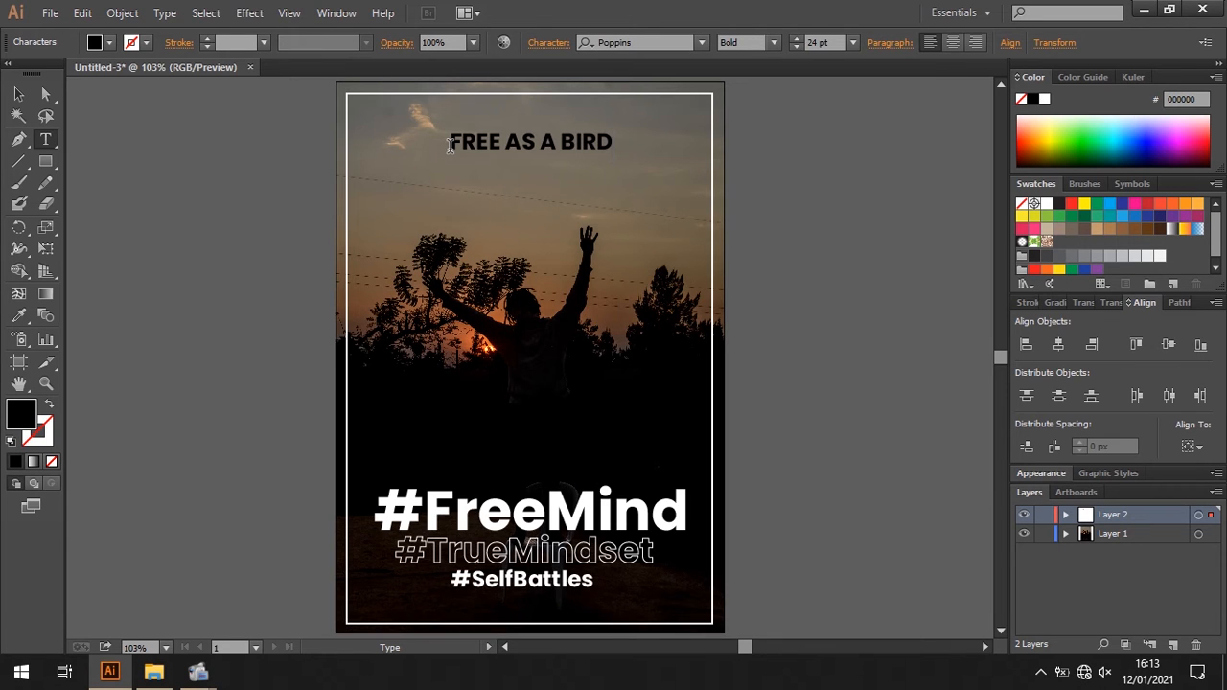
pyautogui.click(18, 93)
pyautogui.click(110, 44)
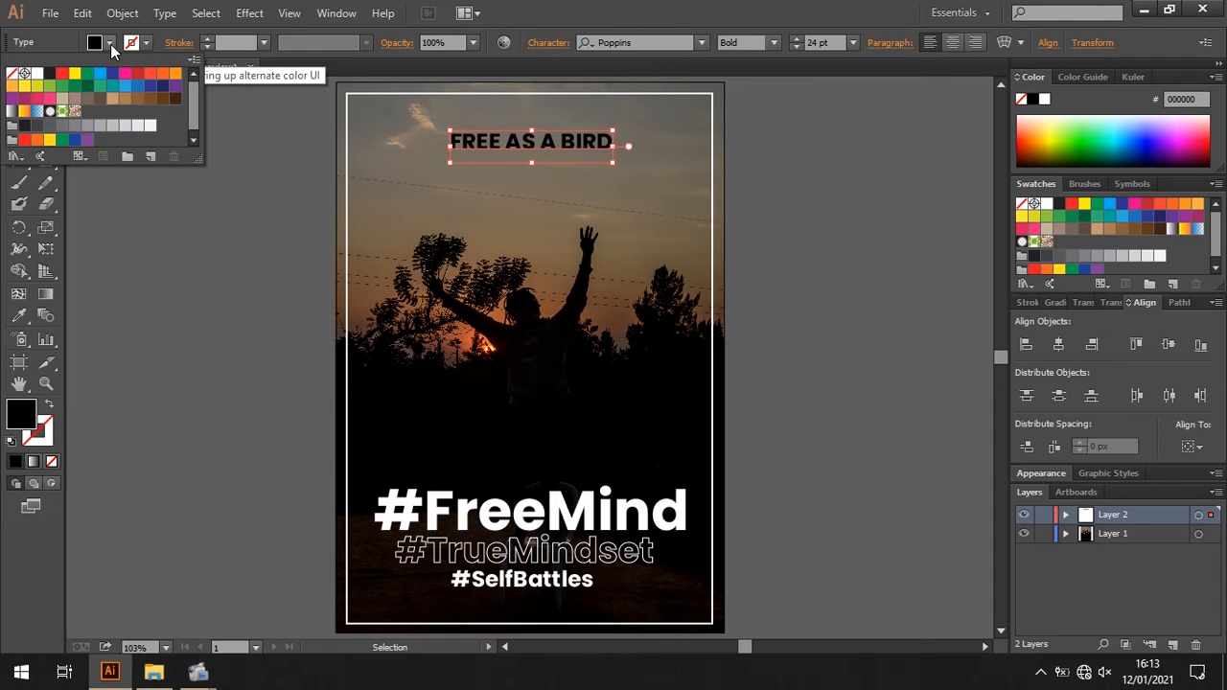
pyautogui.click(37, 72)
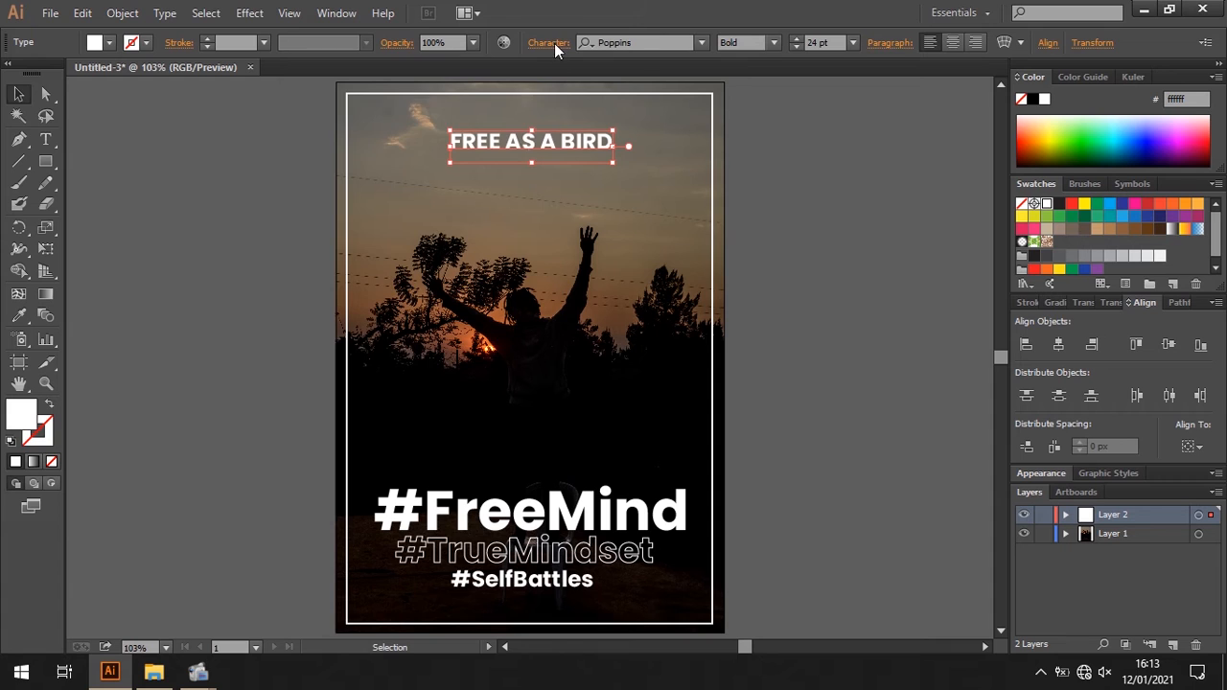
# - Set the tracking of the "FREE AS A BIRD" line to 255 and underline it
pyautogui.click(554, 42)
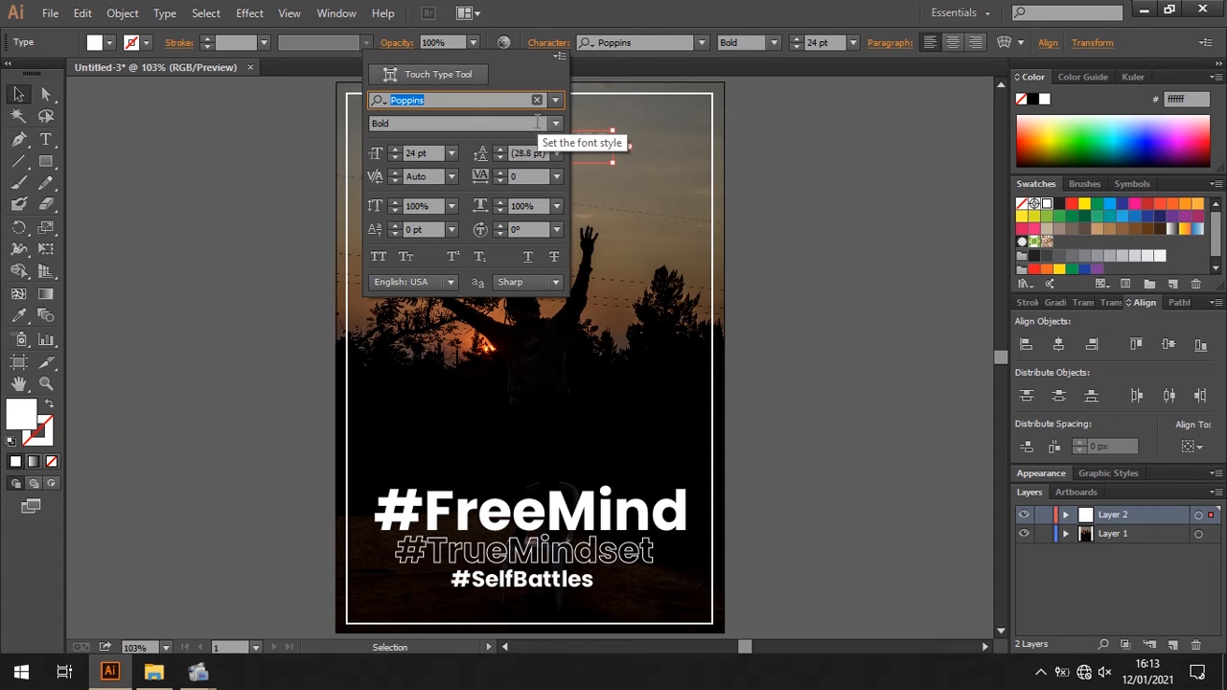
pyautogui.click(556, 177)
pyautogui.click(575, 461)
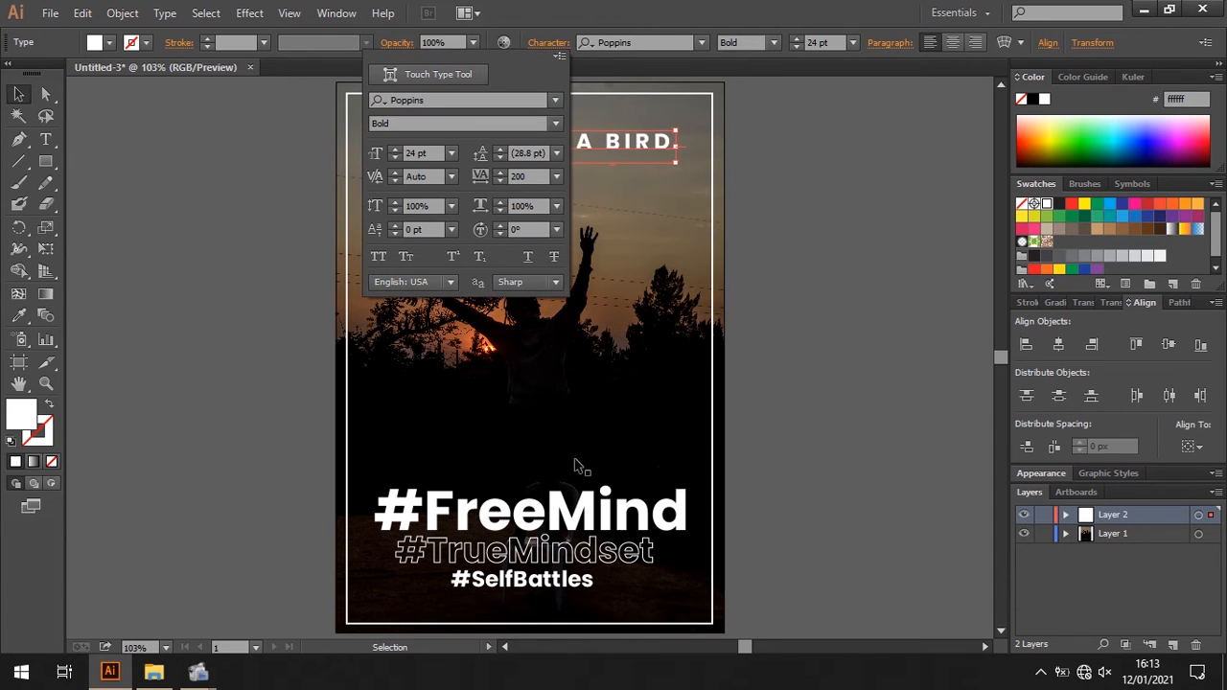
pyautogui.click(500, 174)
pyautogui.click(500, 174)
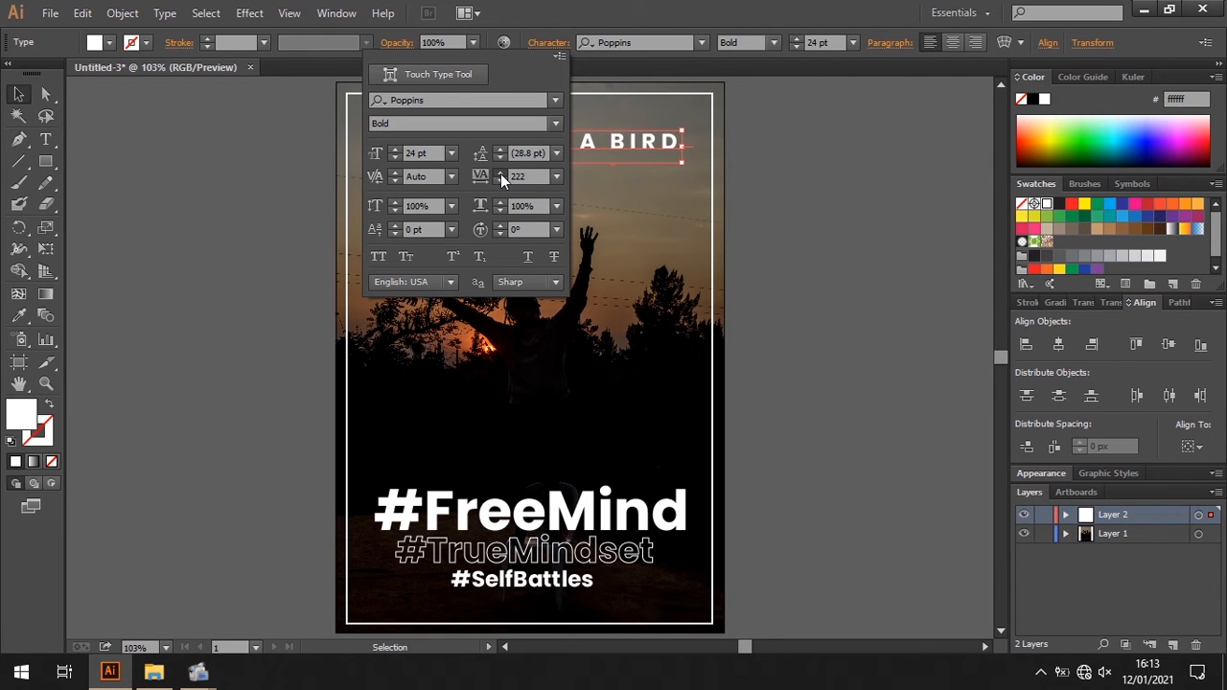
pyautogui.click(500, 173)
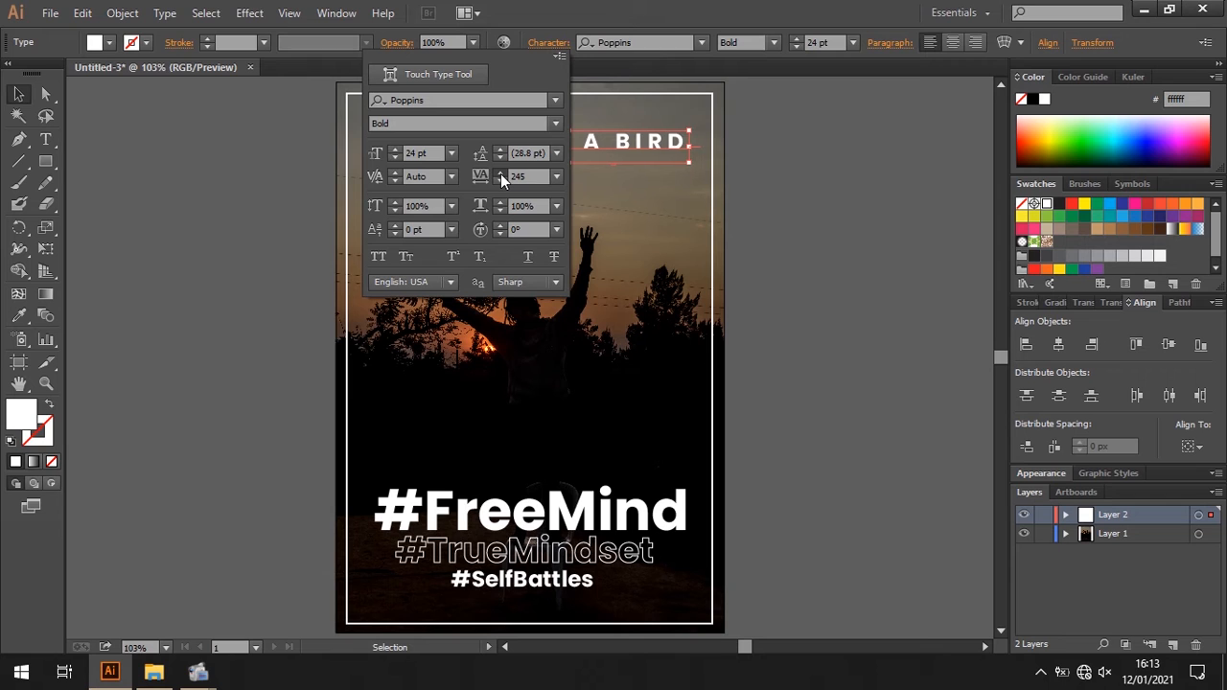
pyautogui.click(501, 173)
pyautogui.click(501, 173)
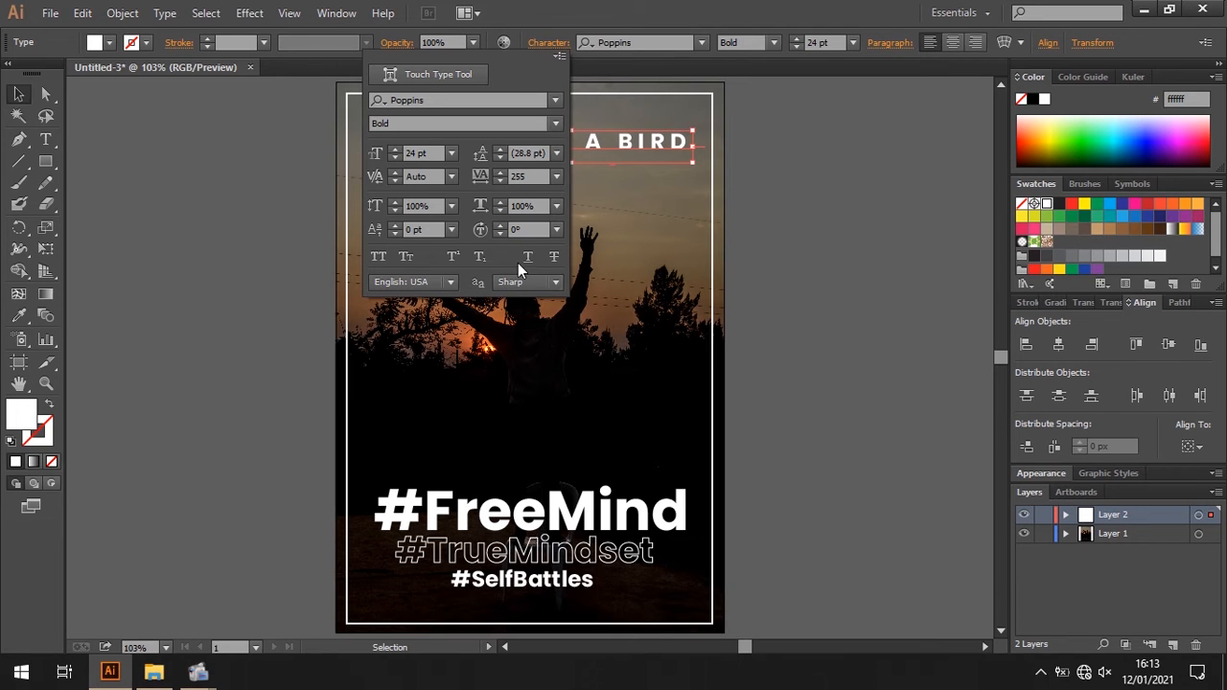
pyautogui.click(633, 7)
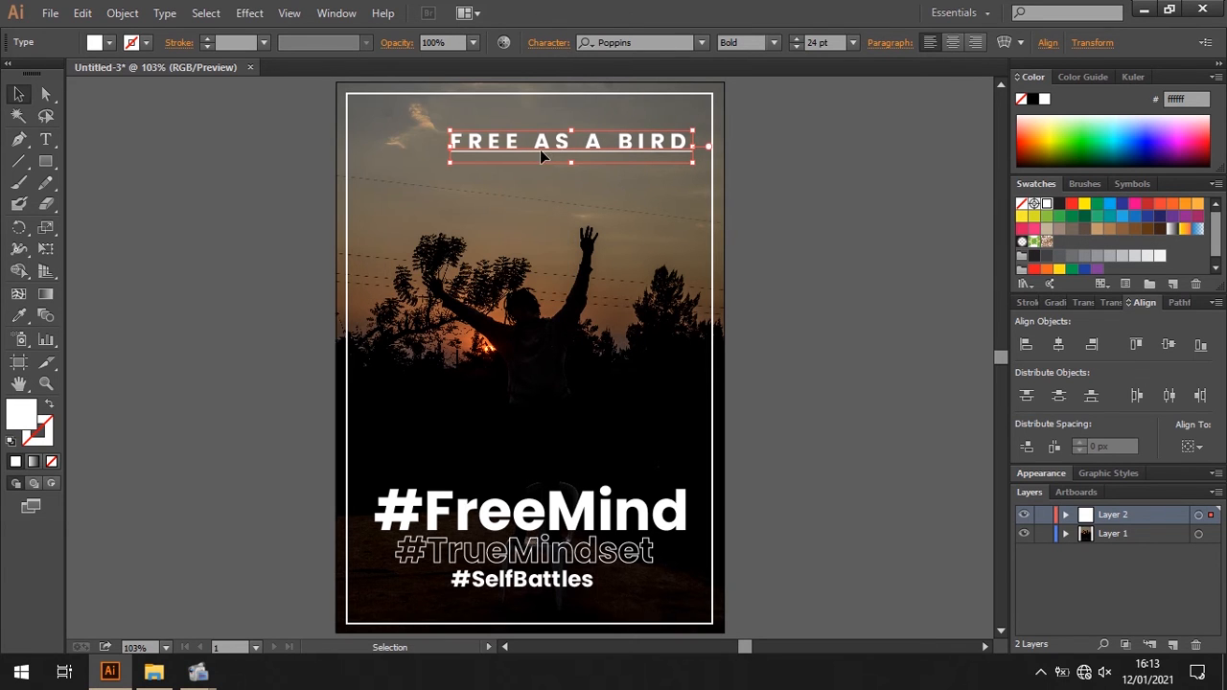
# - Centre the "FREE AS A BIRD" line horizontally just below the frame's top edge and remove its underline
pyautogui.moveTo(552, 151); pyautogui.dragTo(513, 135)
pyautogui.click(770, 163)
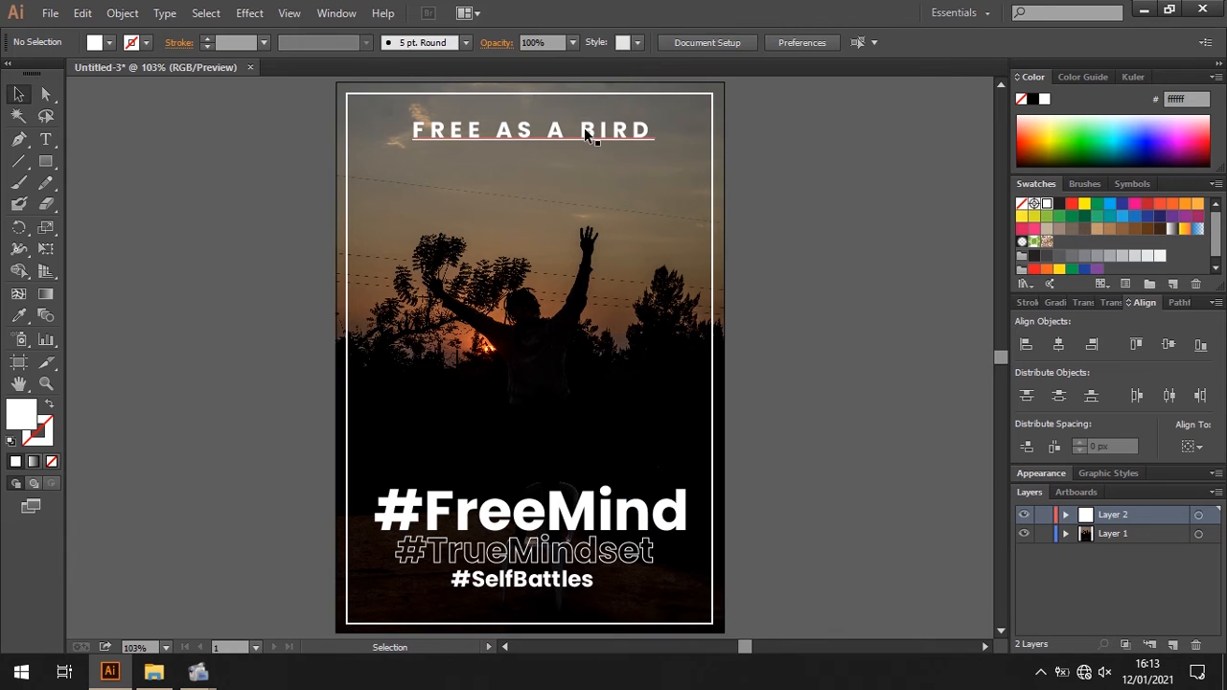
pyautogui.press('t')
pyautogui.moveTo(662, 136); pyautogui.dragTo(404, 147)
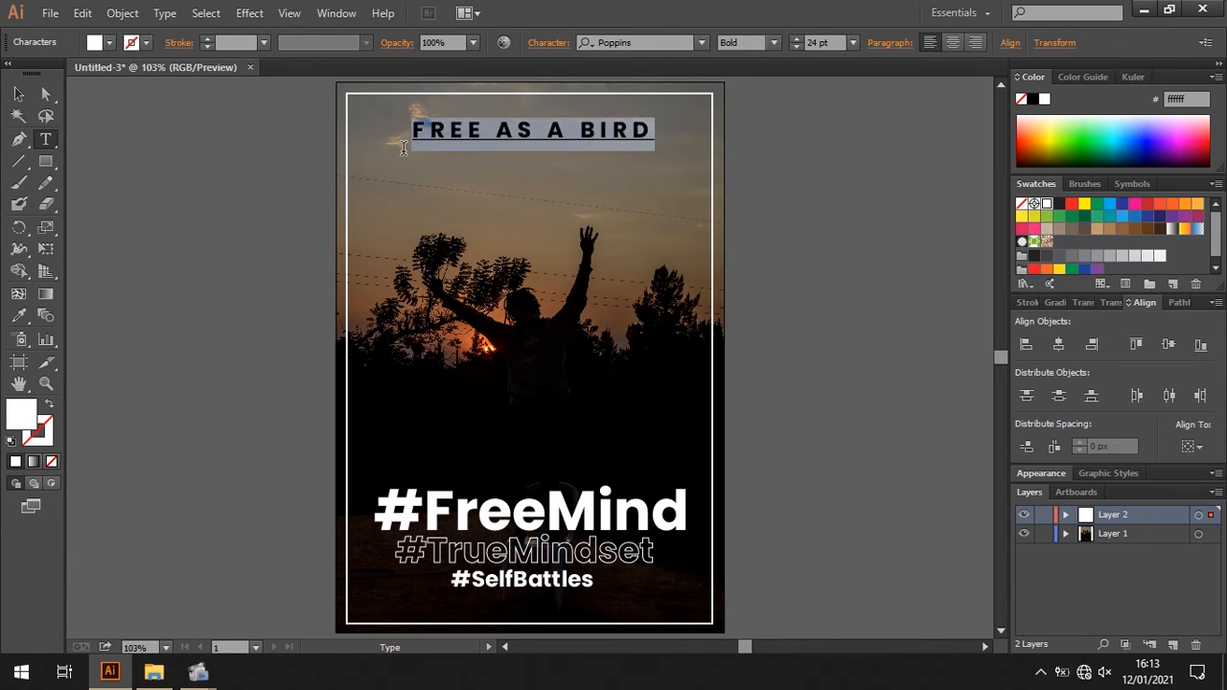
pyautogui.click(547, 43)
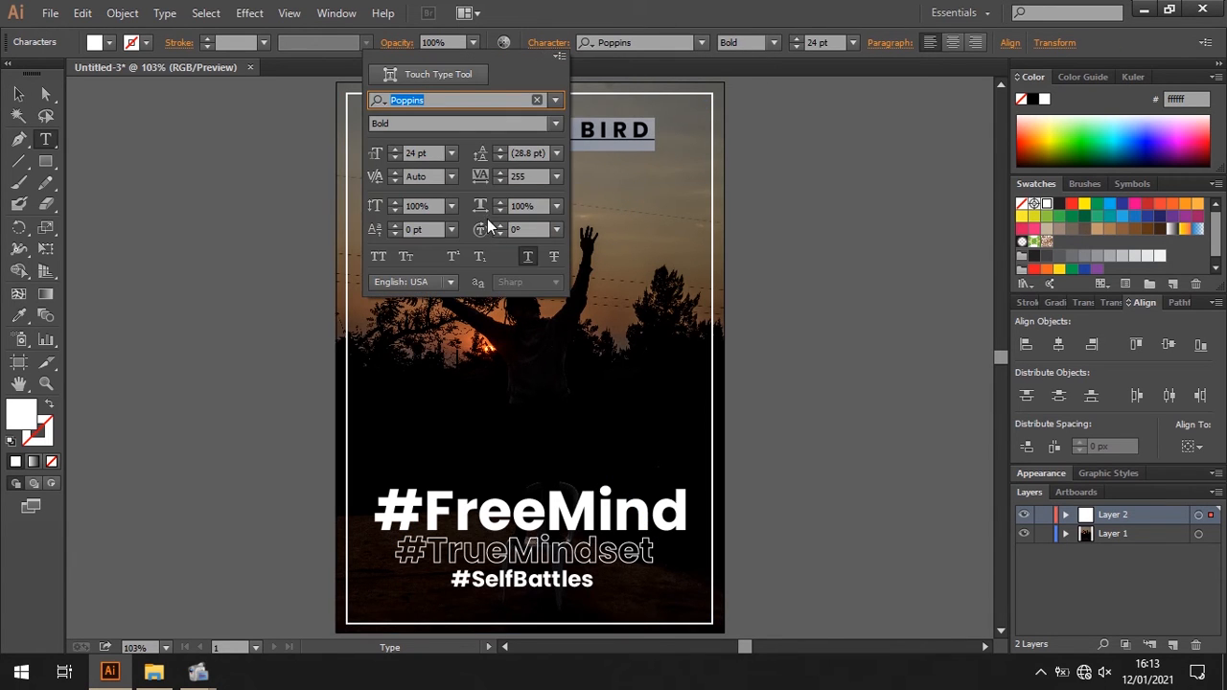
pyautogui.click(527, 256)
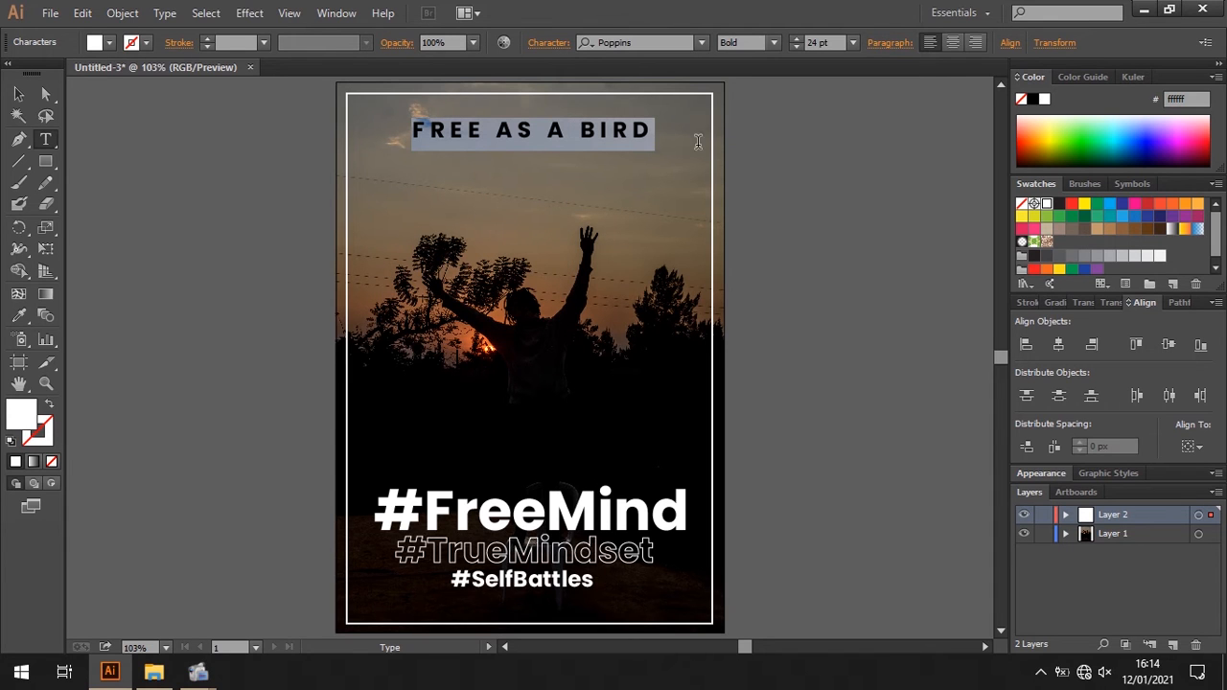
pyautogui.click(22, 96)
pyautogui.click(187, 221)
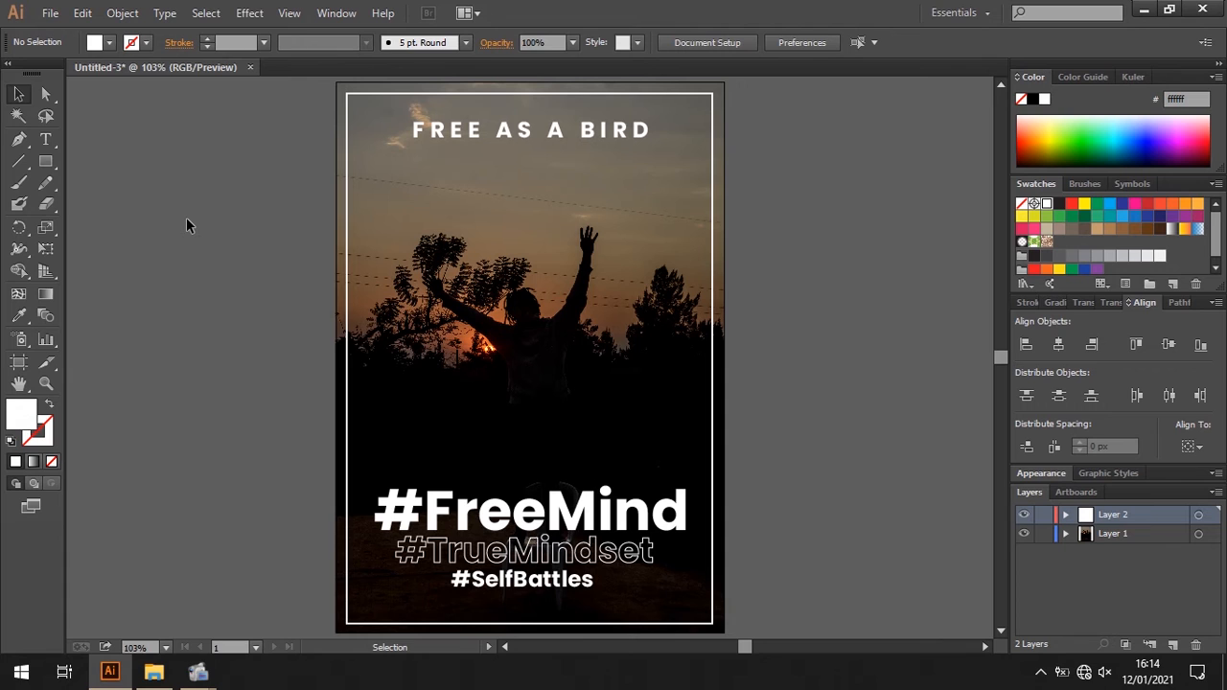
# - Draw a white rectangle that just covers the "FREE AS A BIRD" line at the top of the poster
pyautogui.click(45, 161)
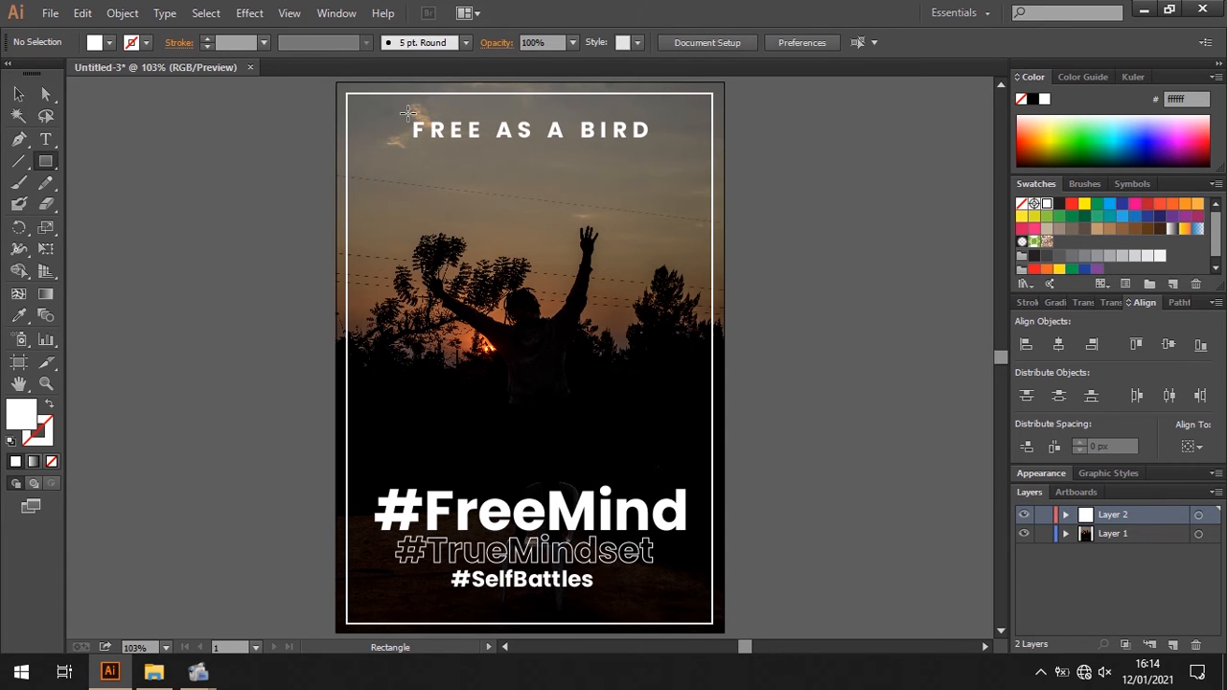
pyautogui.moveTo(409, 114); pyautogui.dragTo(657, 147)
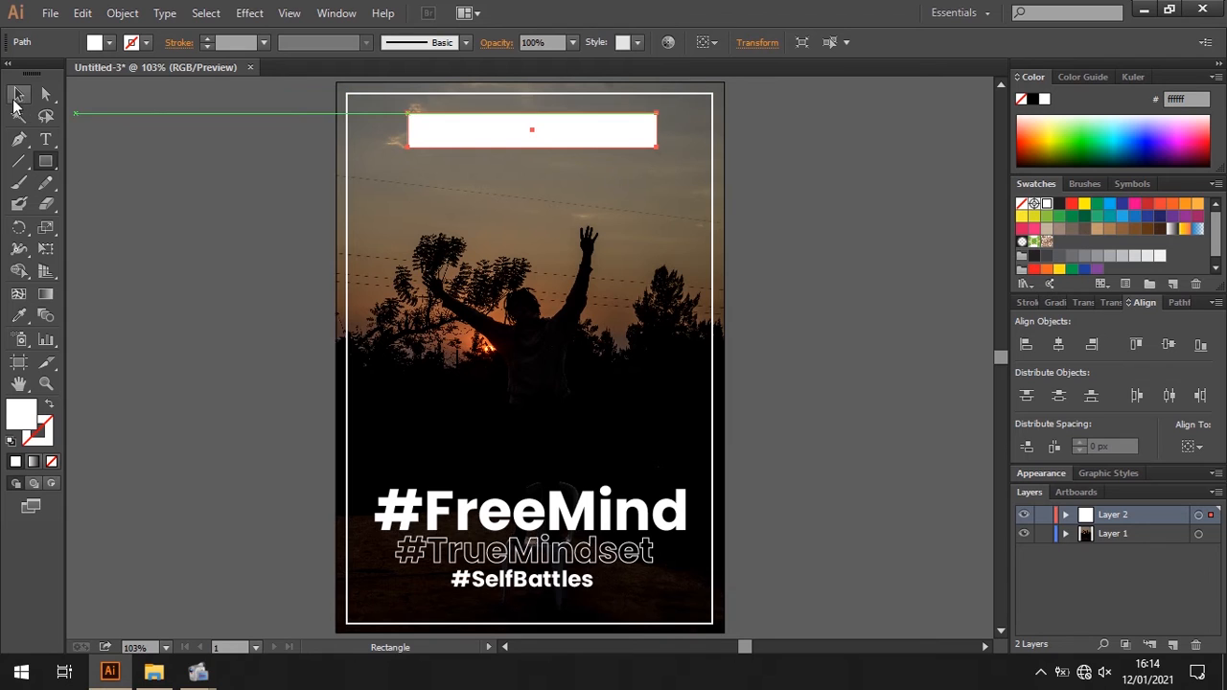
pyautogui.click(16, 97)
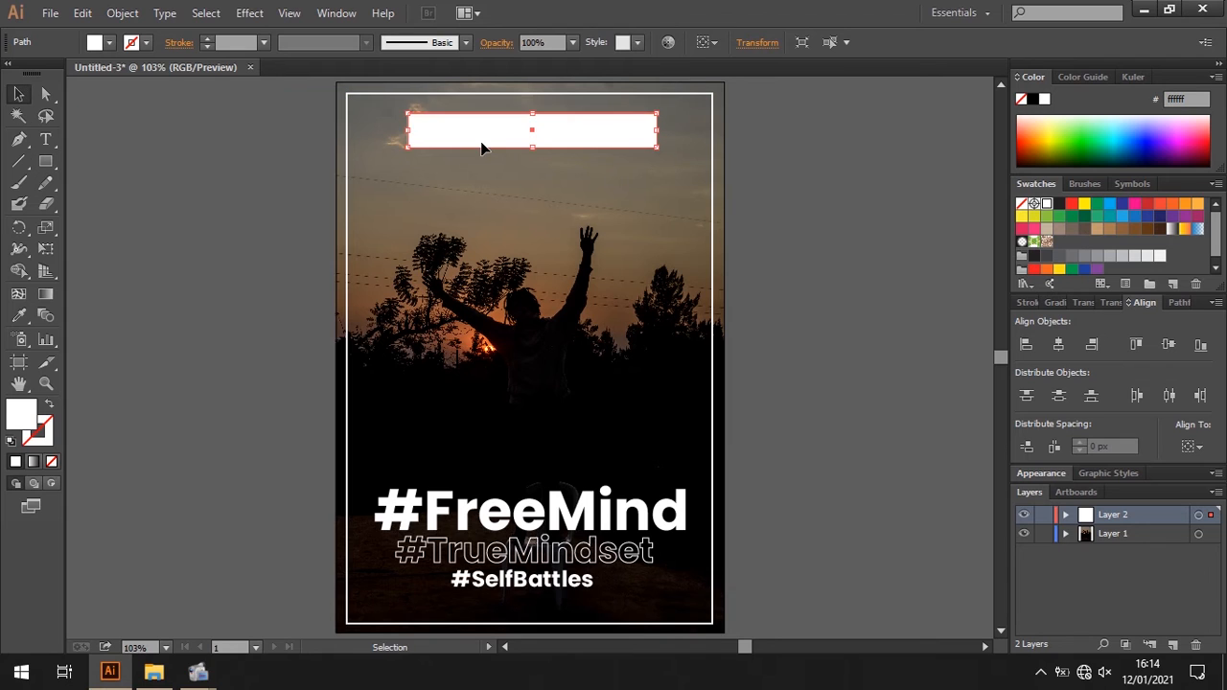
# - Expand Layer 2 and move the "FREE AS A BIRD" text above the white rectangle in the stacking order
pyautogui.click(1065, 514)
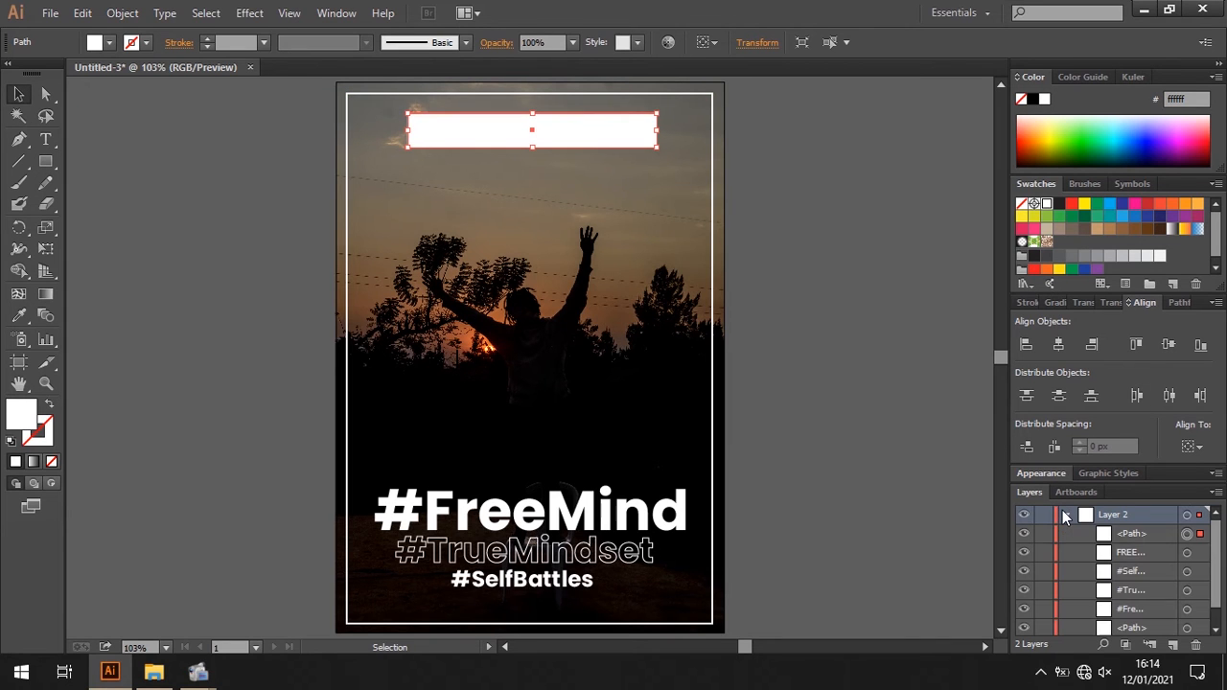
pyautogui.click(1188, 554)
pyautogui.click(1146, 555)
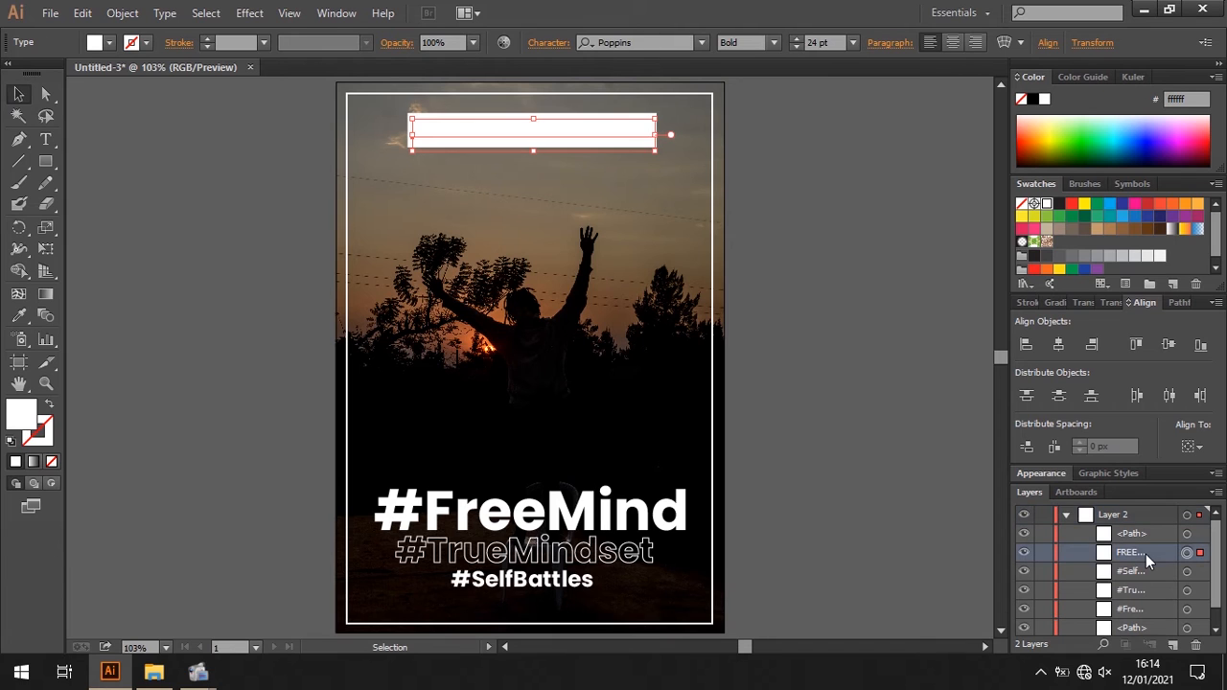
pyautogui.moveTo(1142, 525); pyautogui.dragTo(1141, 526)
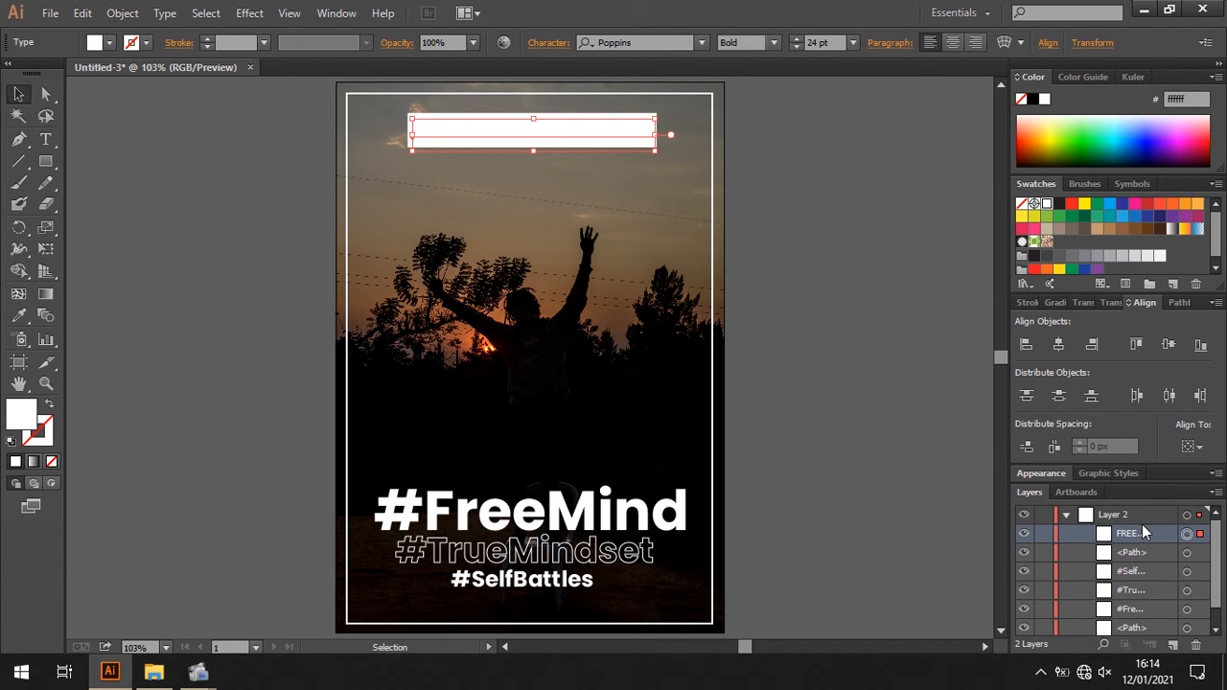
# - Fill the "FREE AS A BIRD" text with black and nudge it right until it sits centred in the white box
pyautogui.click(107, 42)
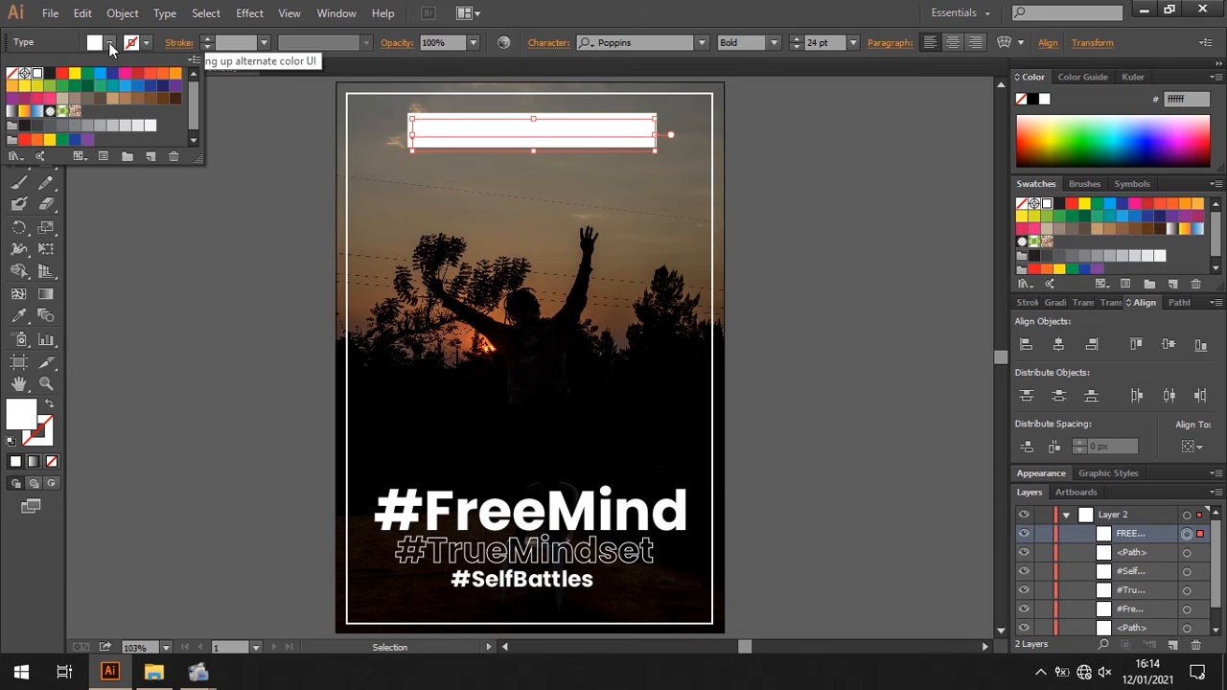
pyautogui.click(50, 75)
pyautogui.click(140, 229)
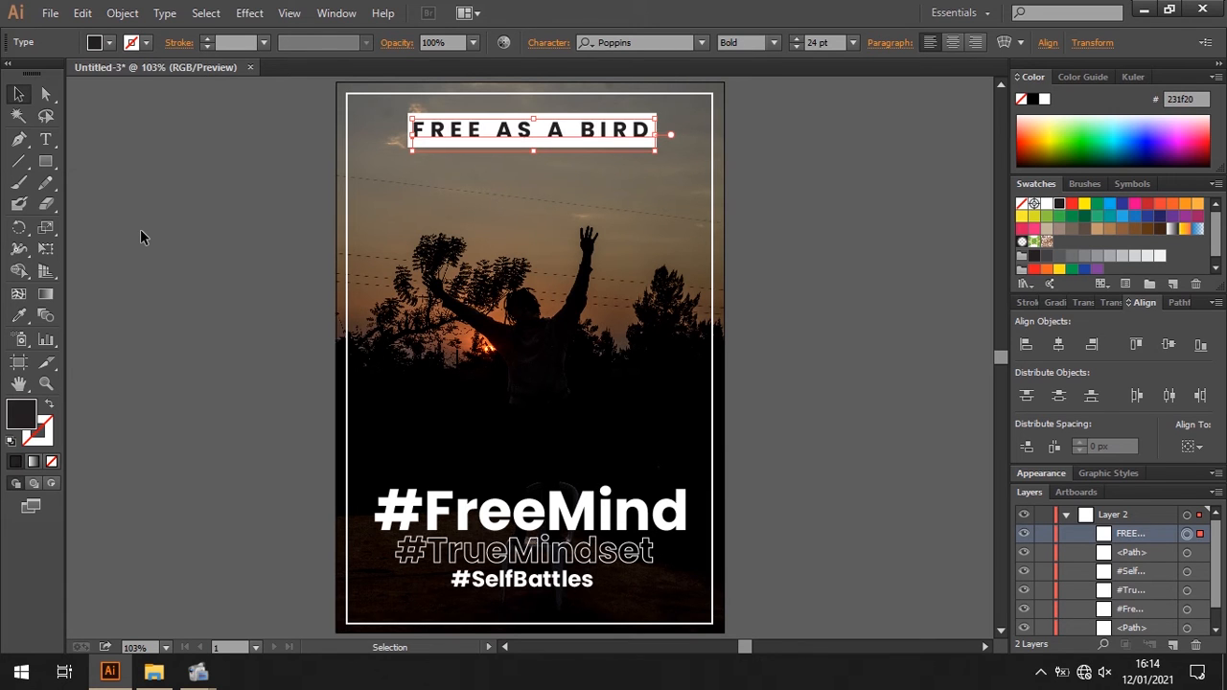
pyautogui.click(529, 140)
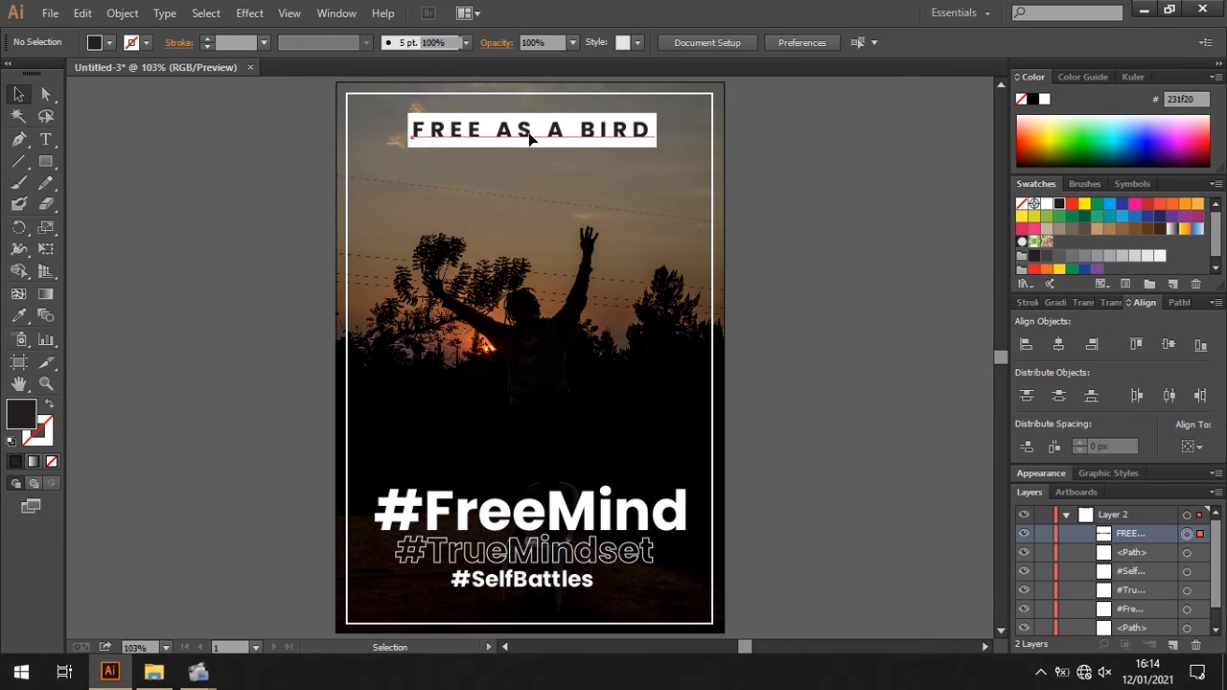
pyautogui.press('Right')
pyautogui.press('Right')
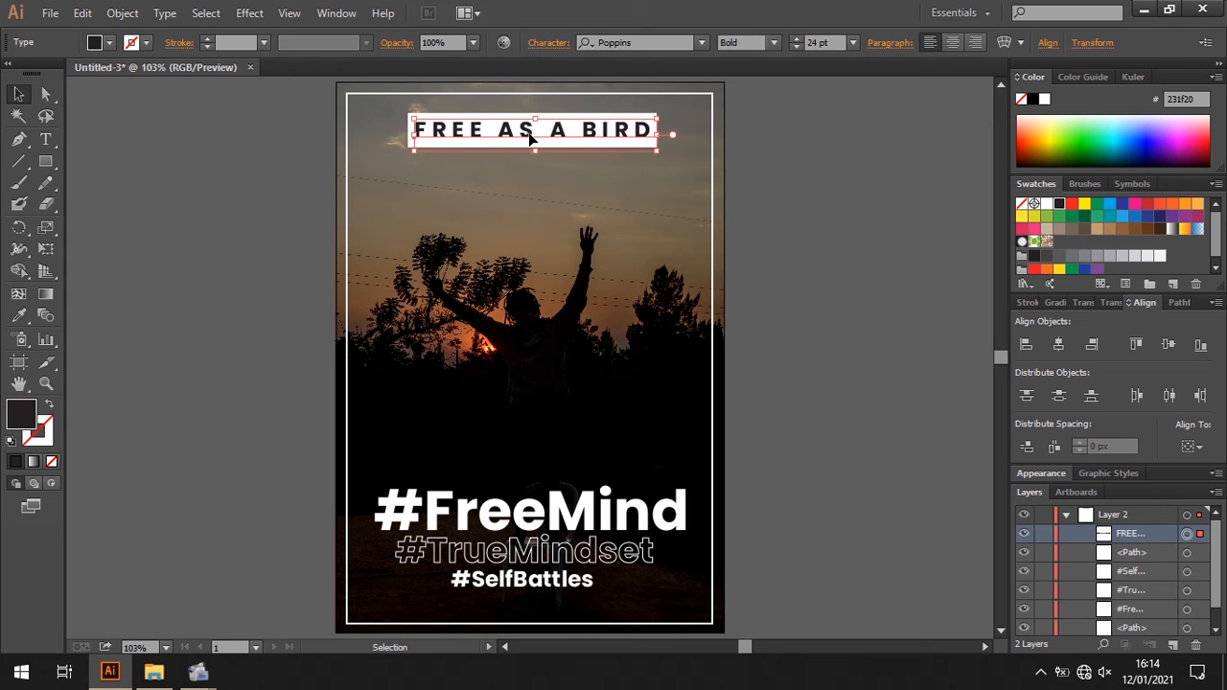
pyautogui.click(90, 307)
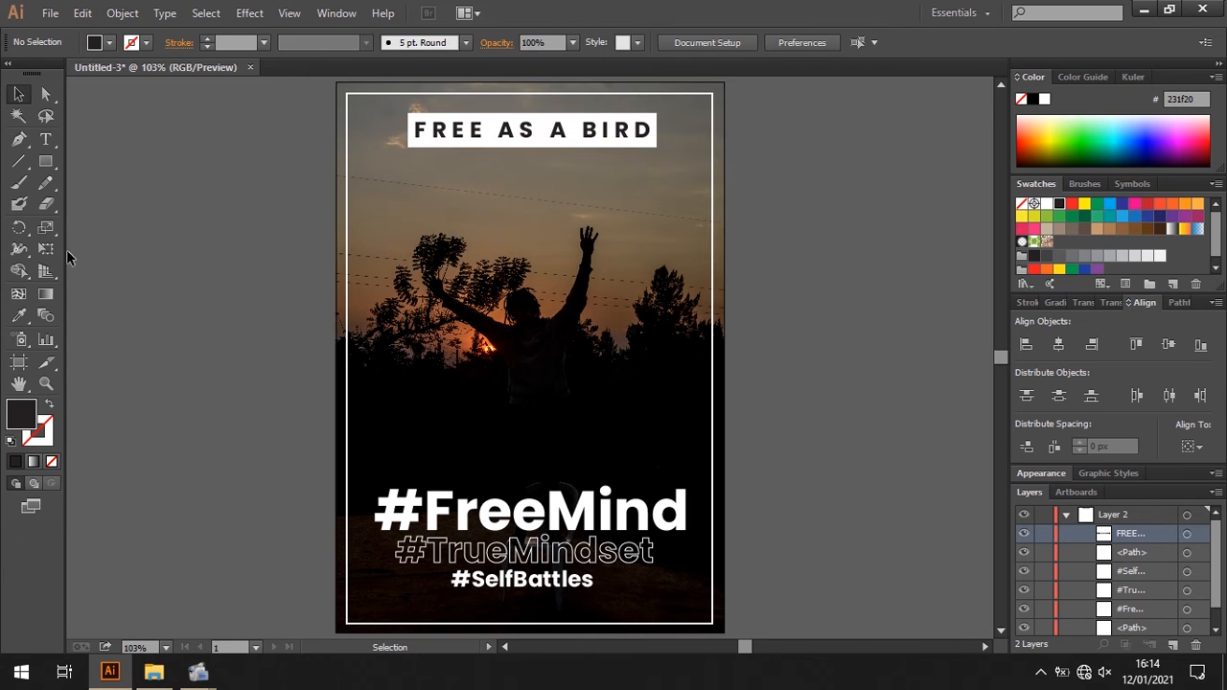
# - Add the text "ANXIETY" over the silhouette in the middle of the poster and fill it with white
pyautogui.click(45, 139)
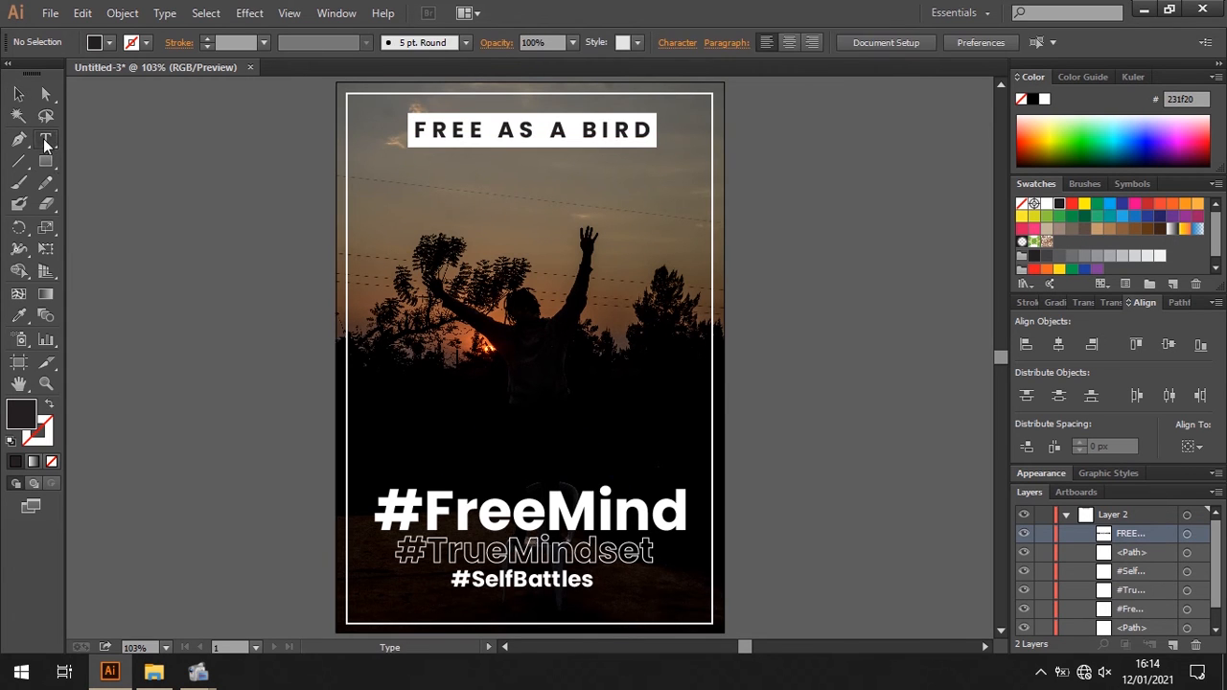
pyautogui.click(441, 297)
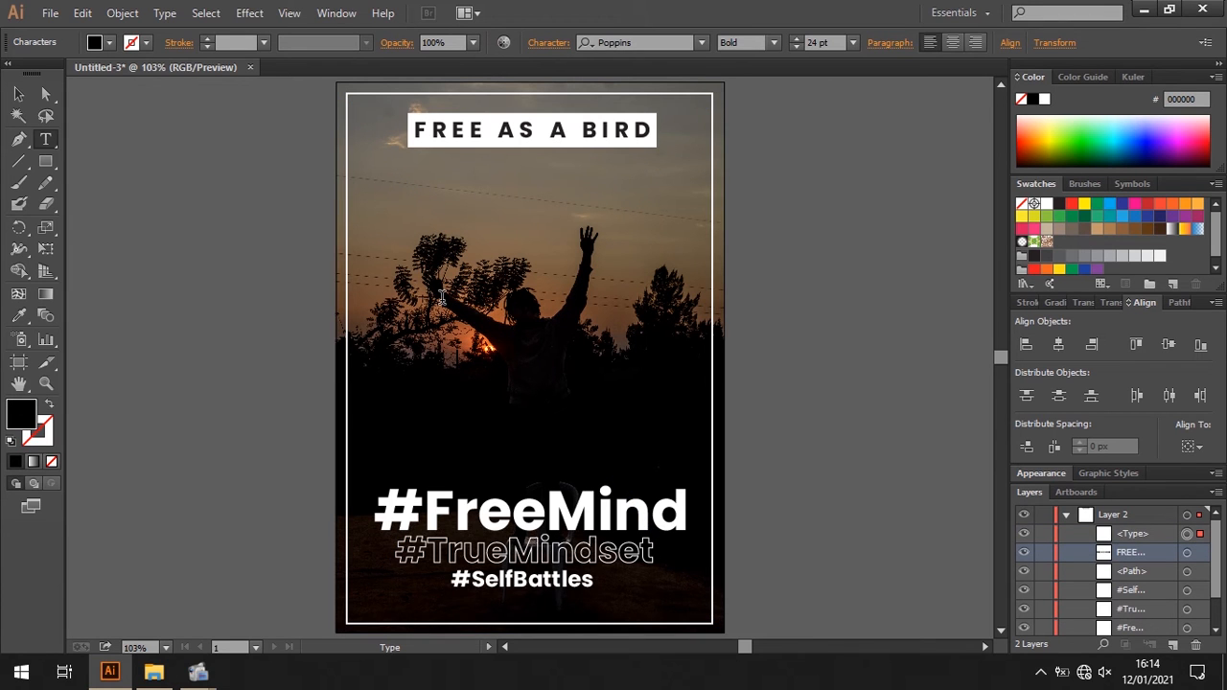
pyautogui.write('ANXIETY')
pyautogui.click(19, 93)
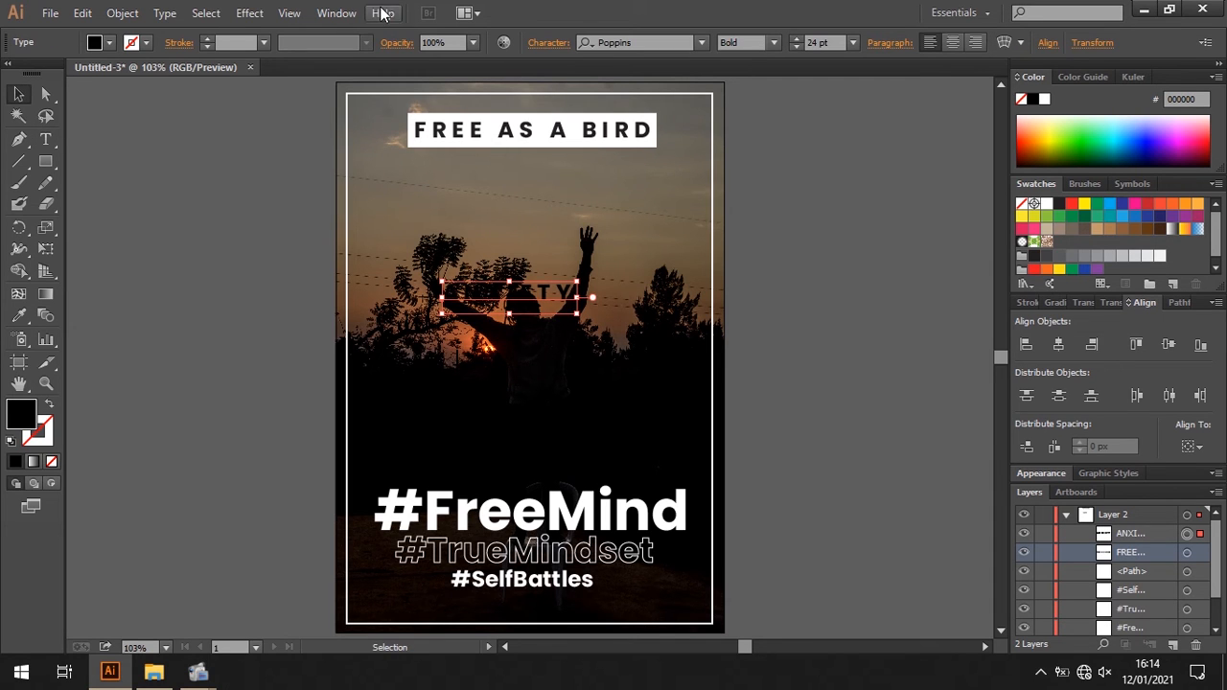
pyautogui.click(109, 42)
pyautogui.click(36, 73)
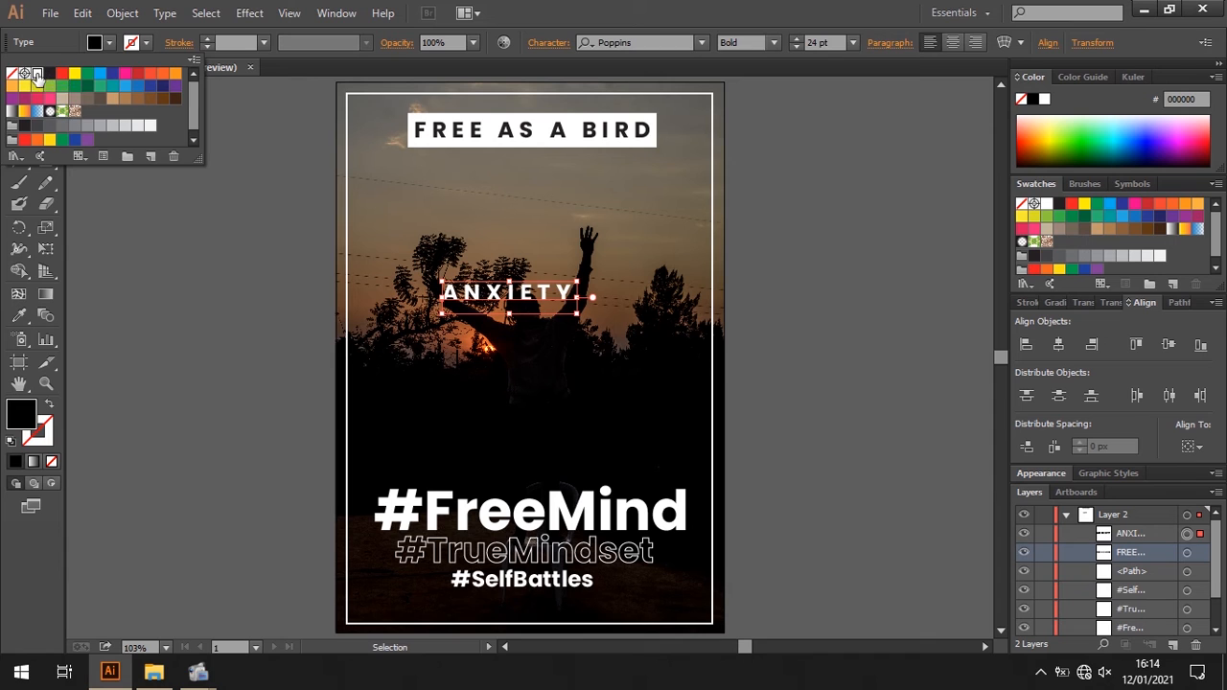
# - Set the "ANXIETY" text to Poppins Medium with a tracking of -6
pyautogui.click(774, 42)
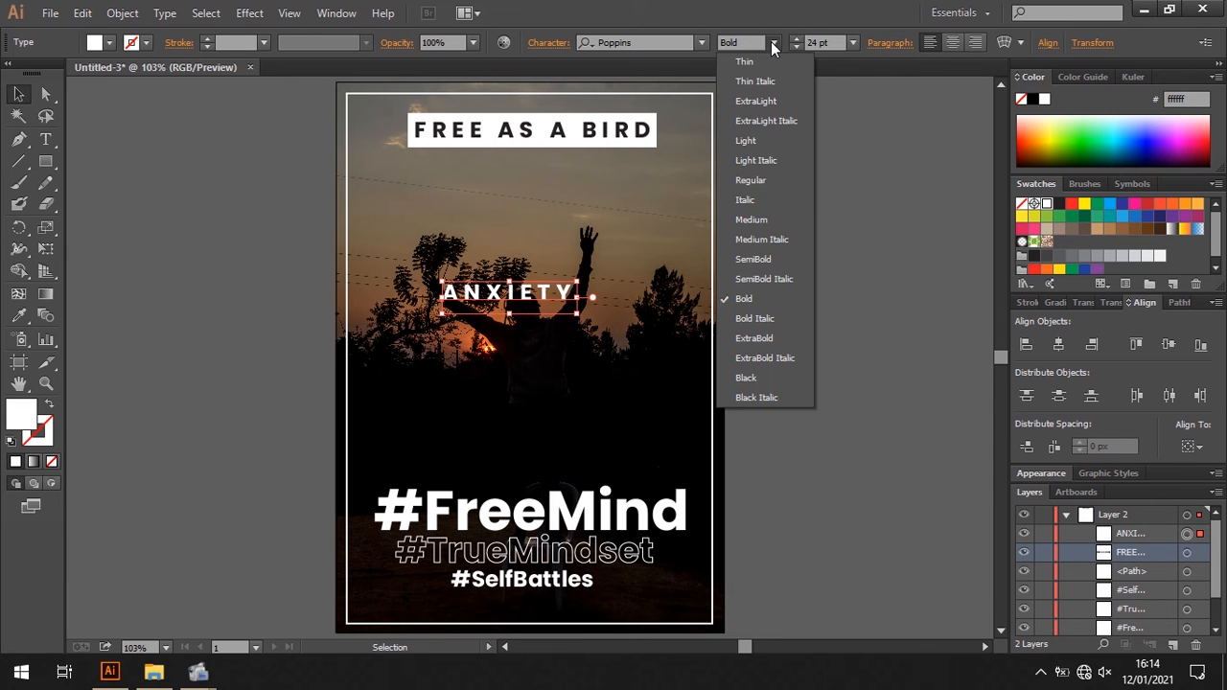
pyautogui.click(750, 219)
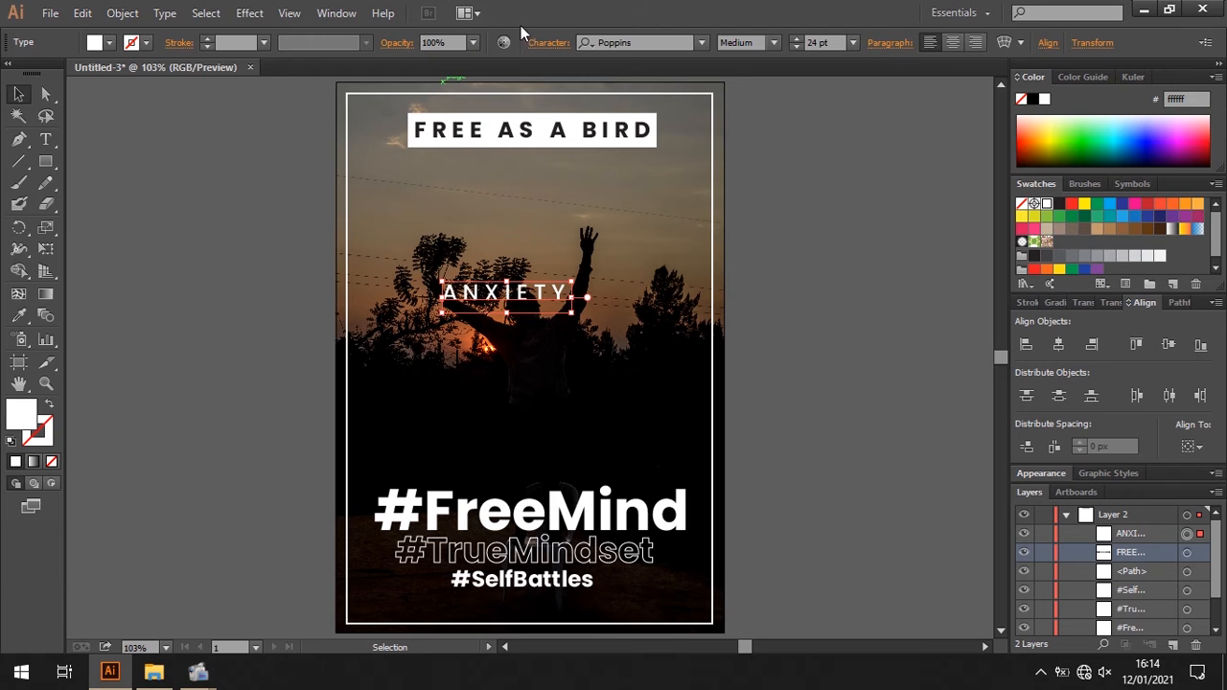
pyautogui.click(544, 43)
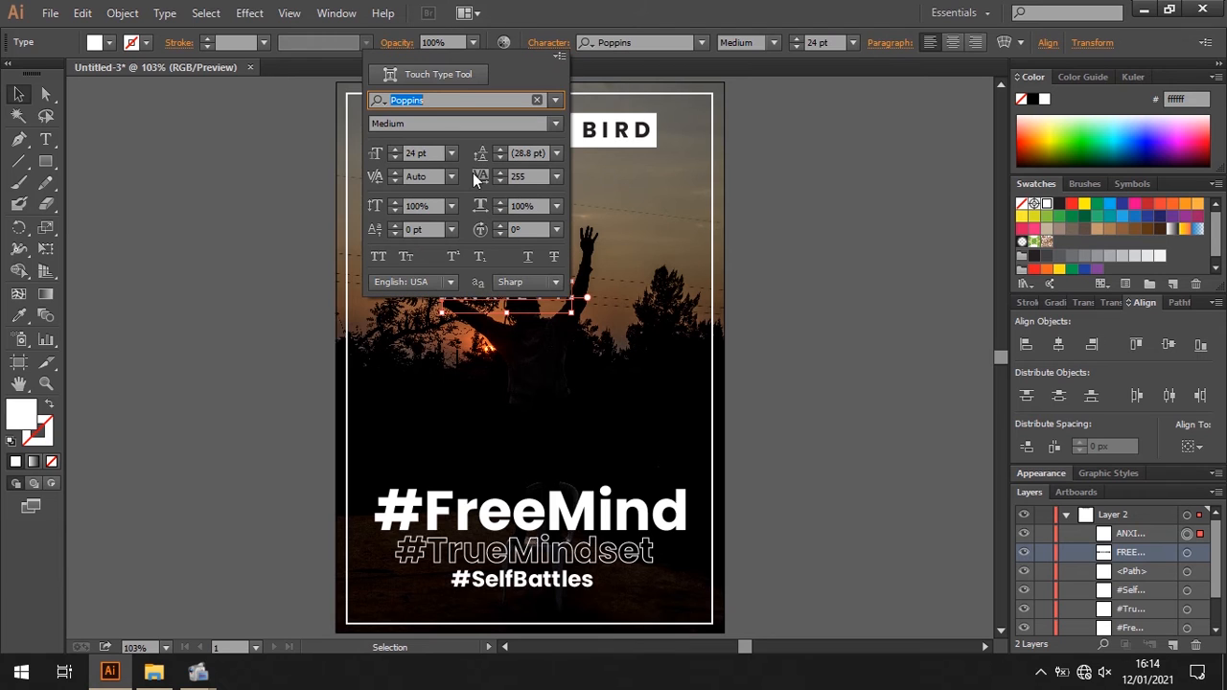
pyautogui.click(556, 178)
pyautogui.click(573, 330)
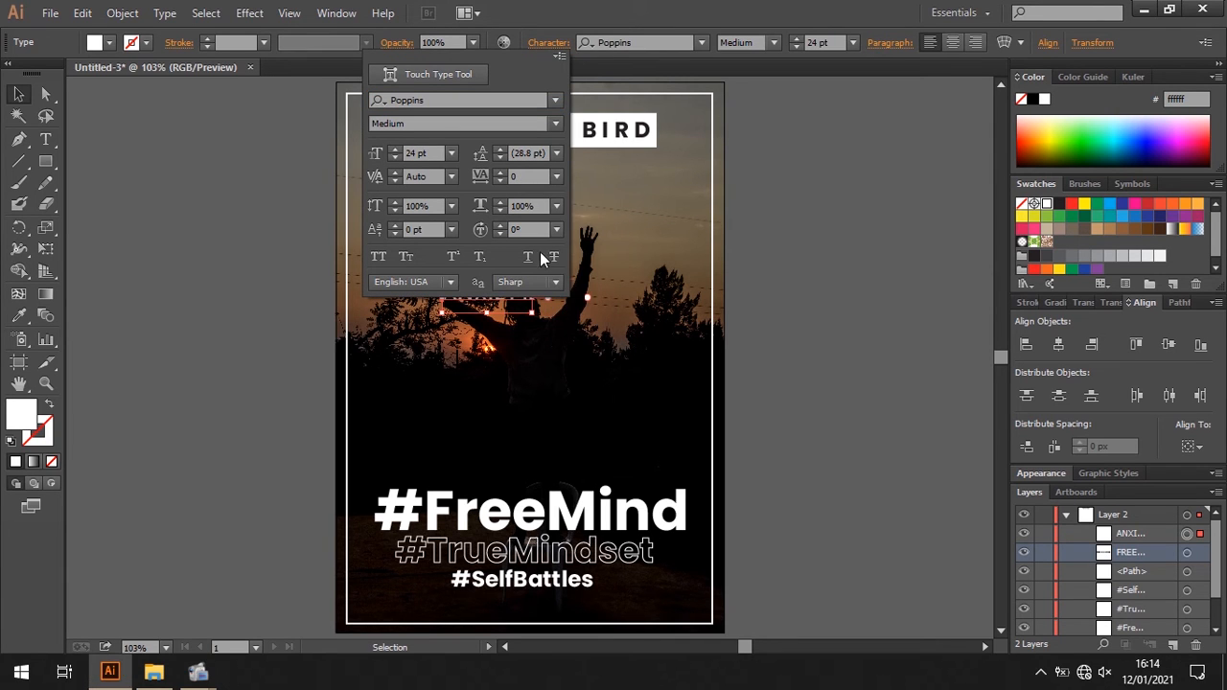
pyautogui.click(498, 181)
pyautogui.click(498, 181)
pyautogui.click(498, 181)
pyautogui.click(498, 181)
pyautogui.click(499, 181)
pyautogui.click(499, 181)
pyautogui.press('Escape')
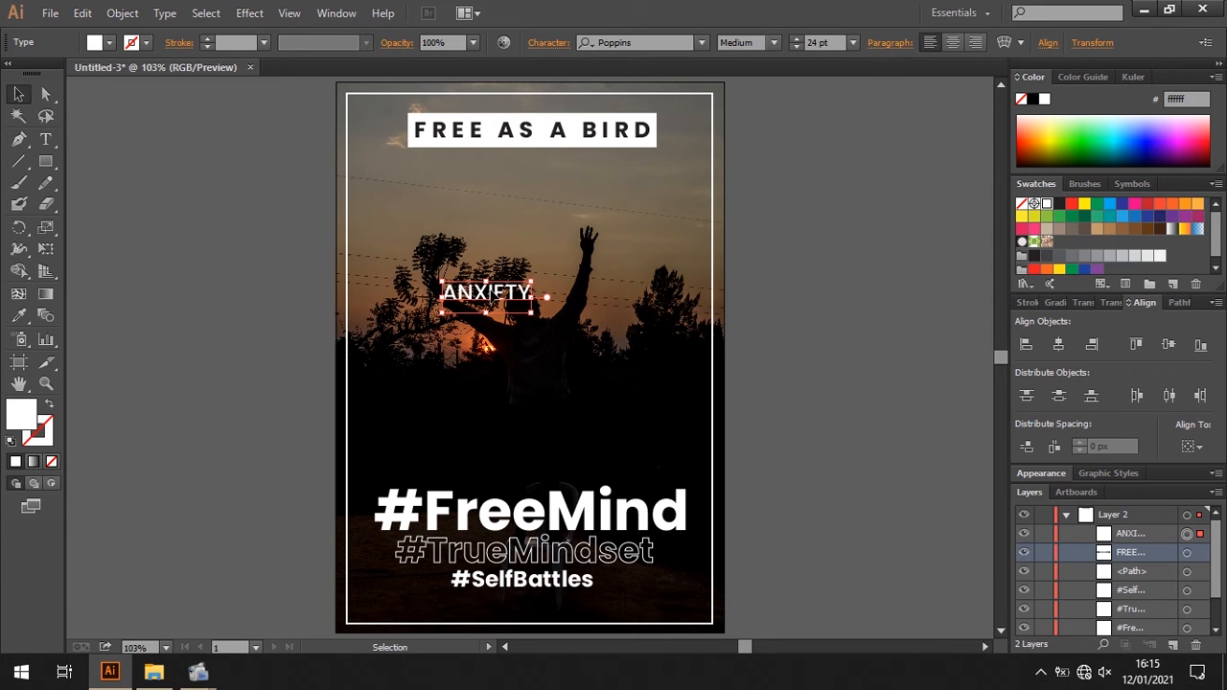
# - Move the "ANXIETY" text just below the heading box and rewrite it as "Anxiety Kills"
pyautogui.moveTo(488, 286); pyautogui.dragTo(534, 162)
pyautogui.doubleClick(534, 162)
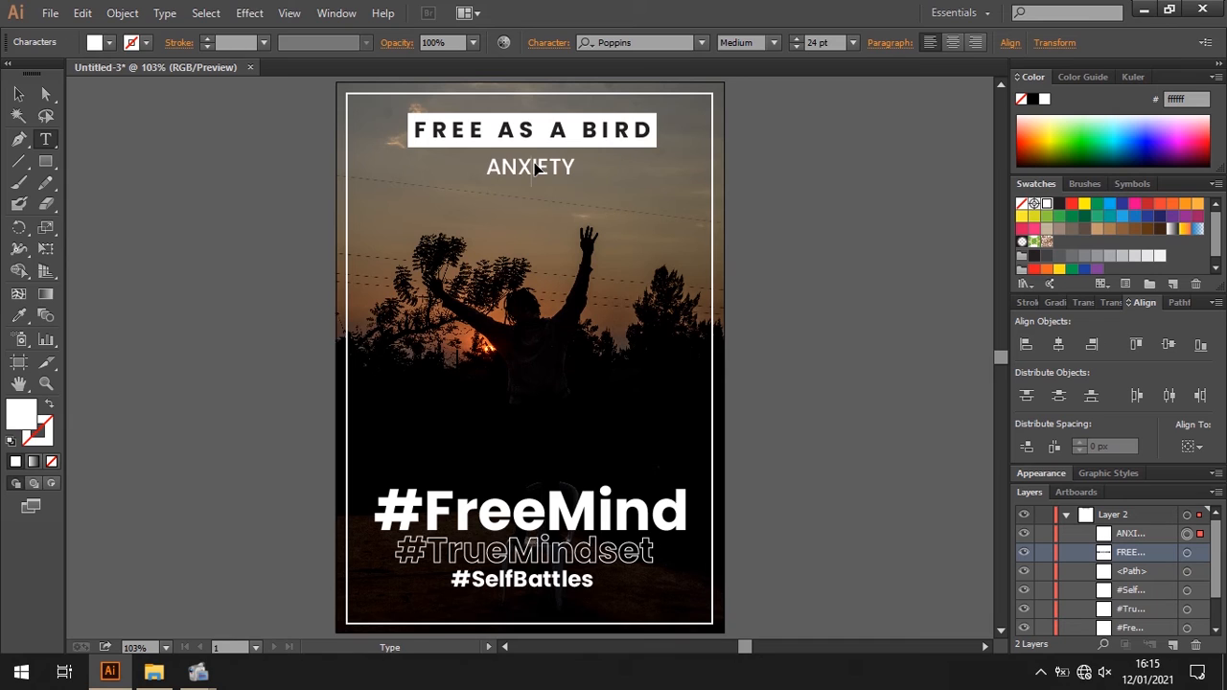
pyautogui.doubleClick(535, 162)
pyautogui.write('anxiety kills')
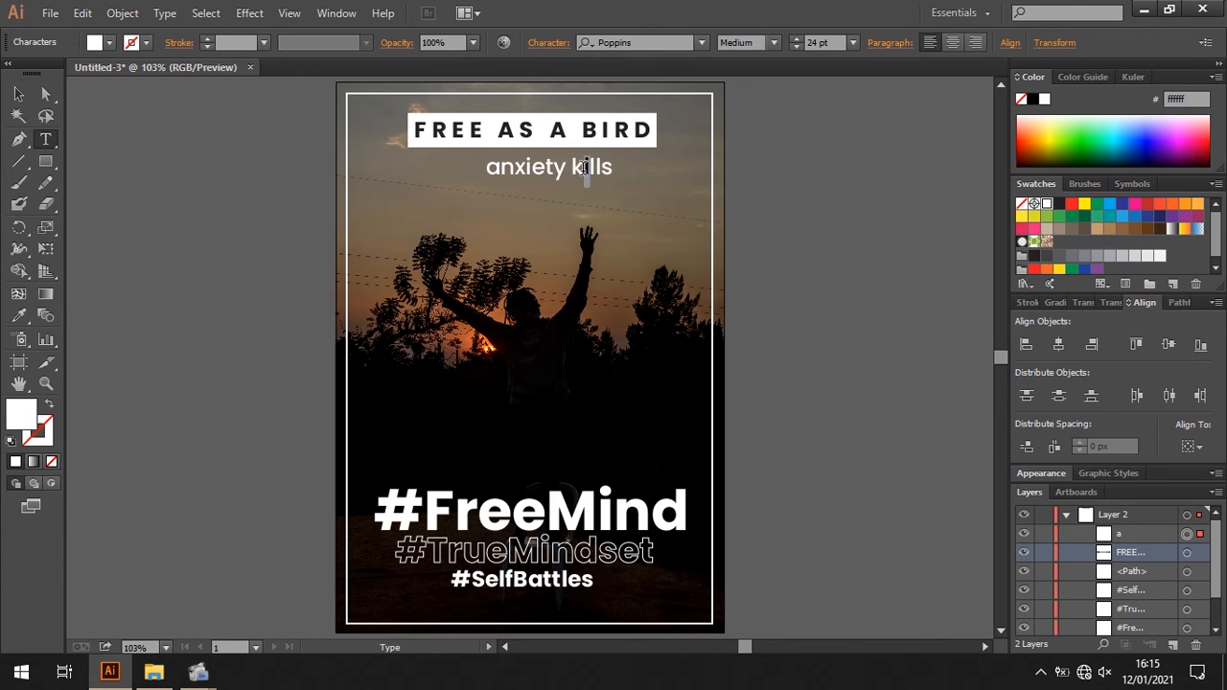
pyautogui.moveTo(587, 168); pyautogui.dragTo(577, 170)
pyautogui.write('K')
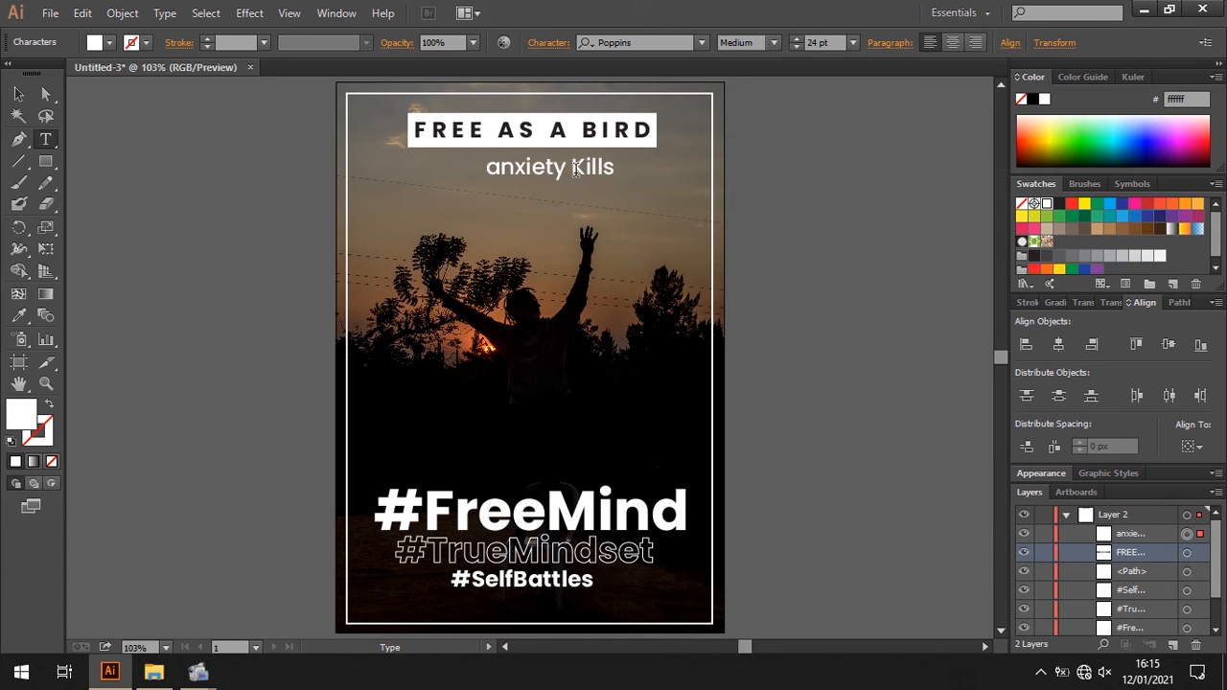
pyautogui.moveTo(500, 170); pyautogui.dragTo(490, 168)
pyautogui.write('A')
pyautogui.click(19, 93)
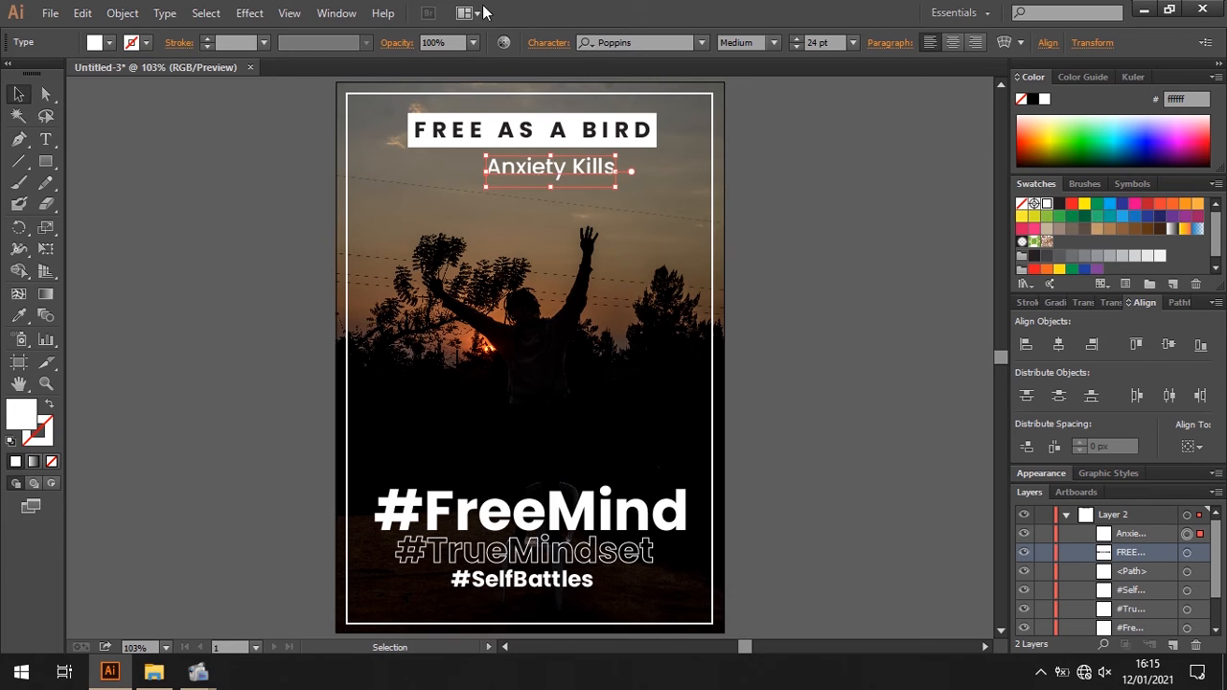
# - Set the "Anxiety Kills" line to 10 pt and widen its tracking until it is nearly as wide as the heading box
pyautogui.click(559, 44)
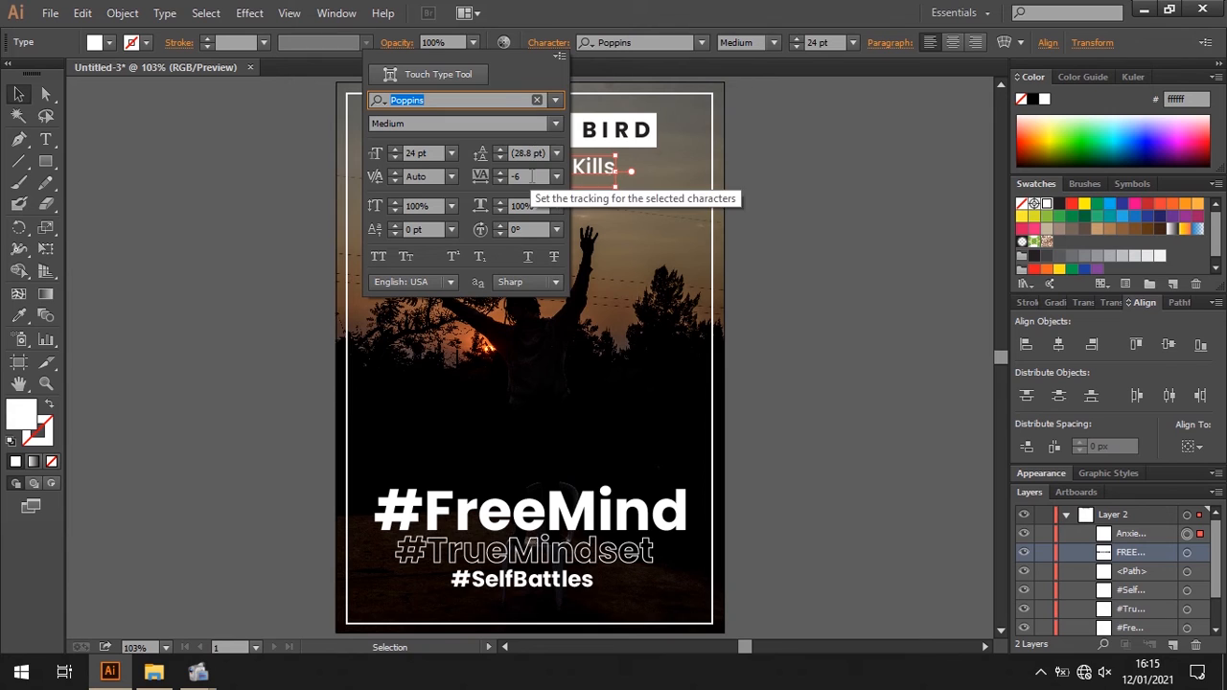
pyautogui.click(522, 177)
pyautogui.write('500')
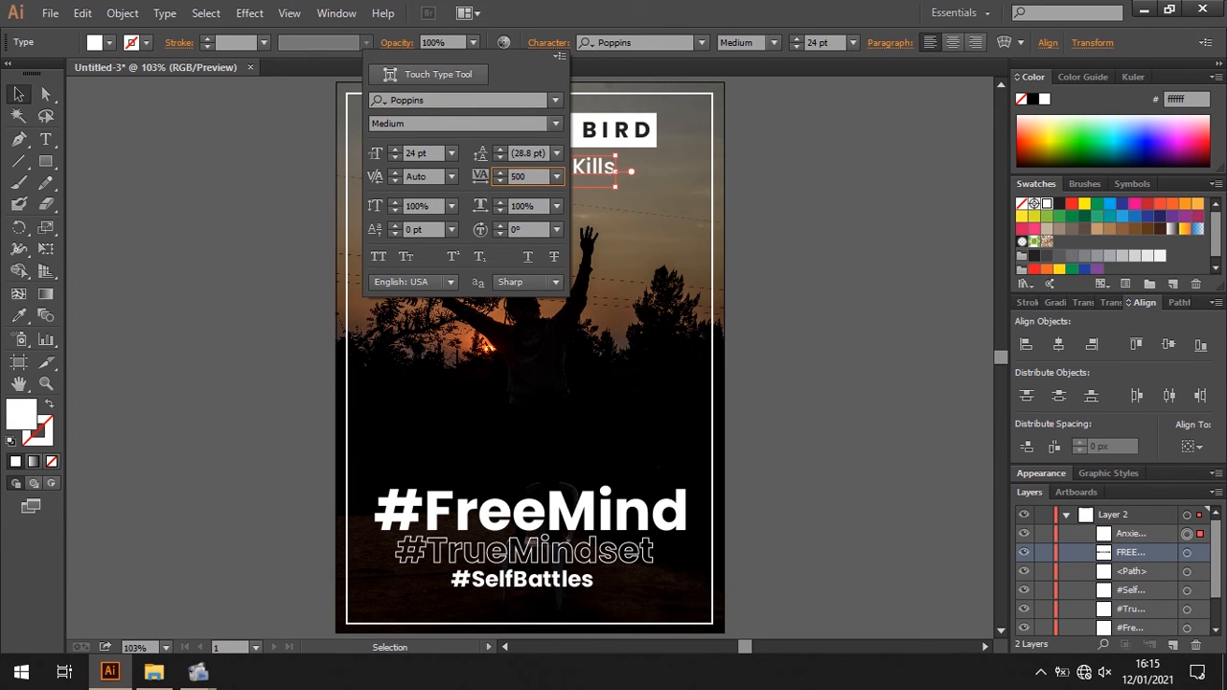
pyautogui.press('Return')
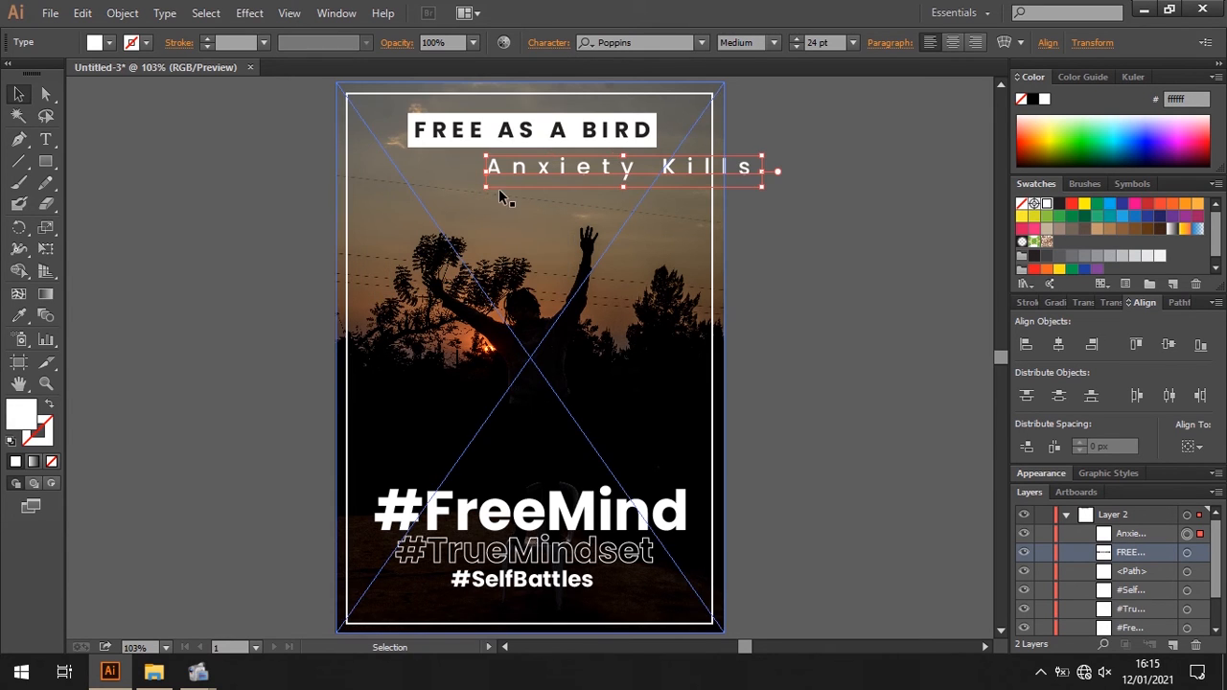
pyautogui.click(853, 43)
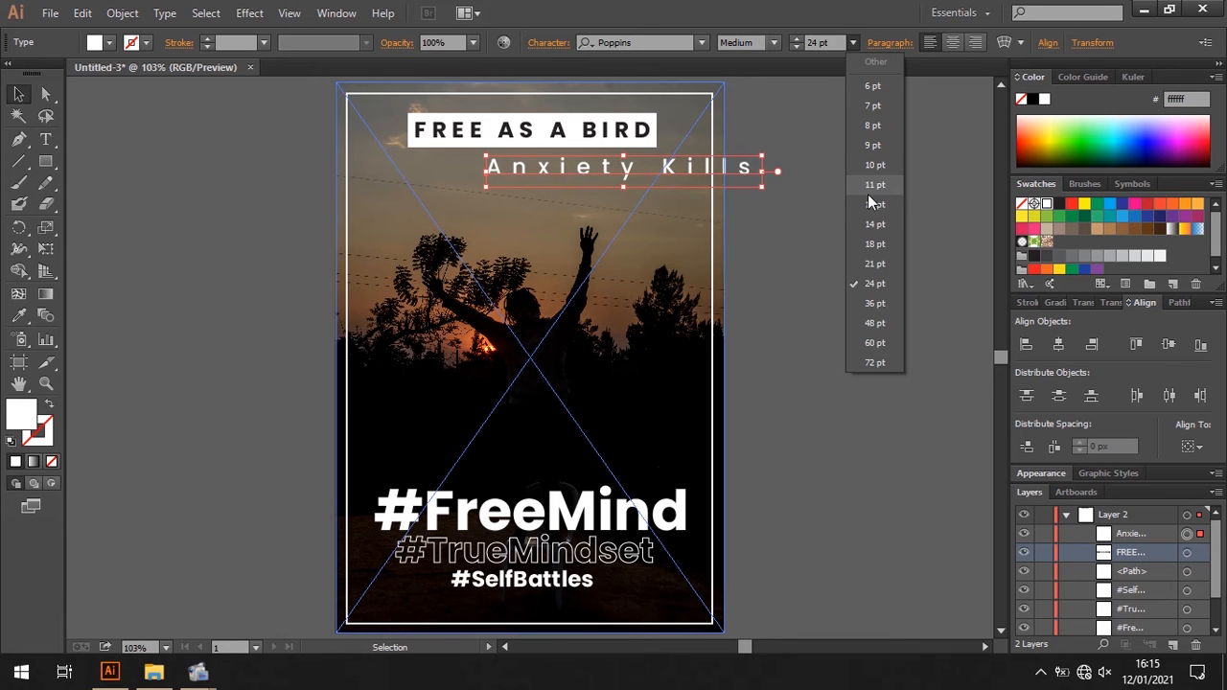
pyautogui.click(873, 166)
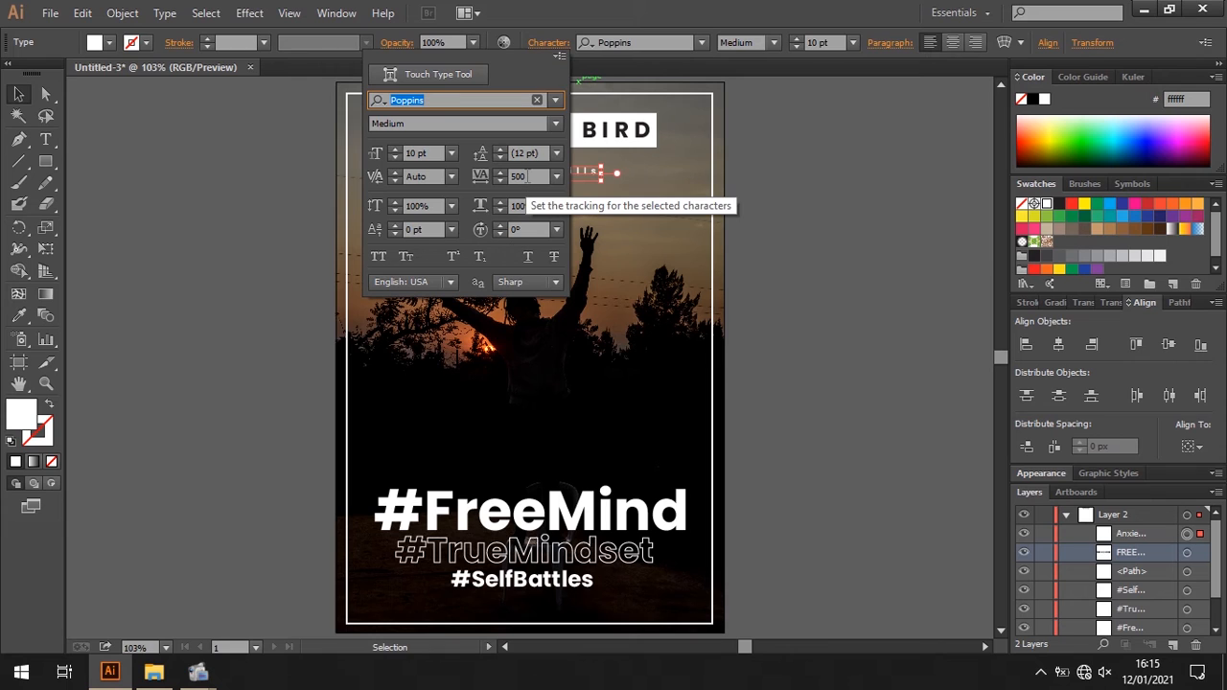
pyautogui.click(515, 175)
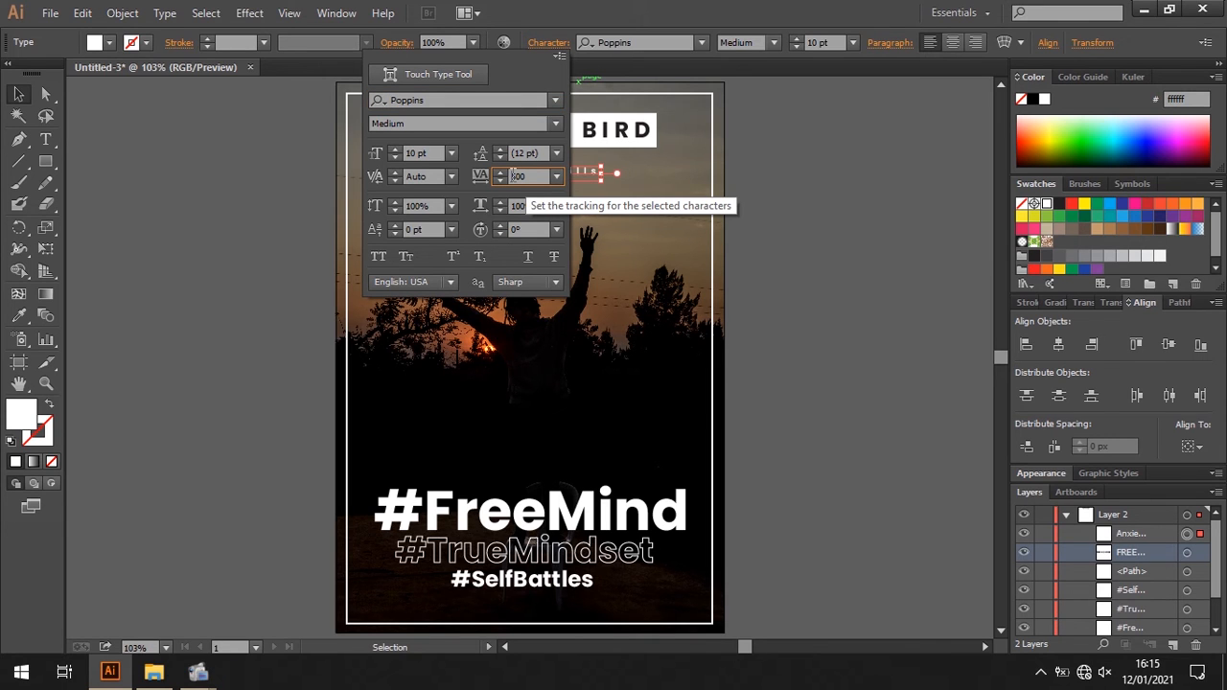
pyautogui.press('Return')
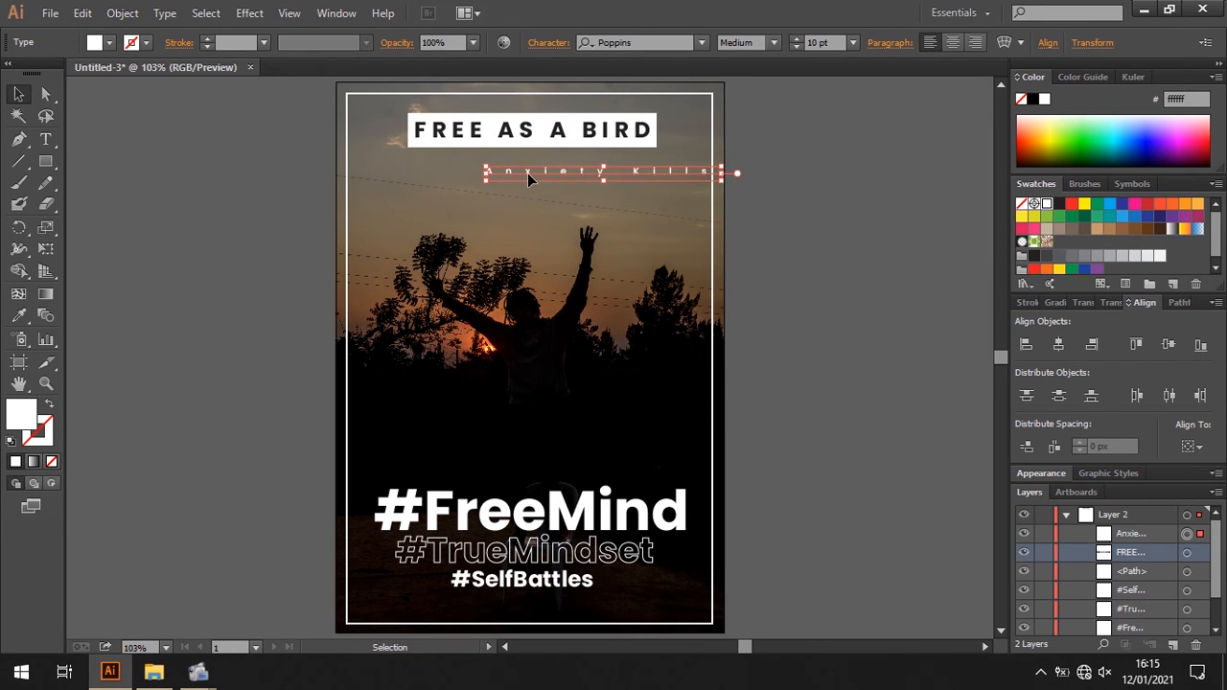
# - Move the "Anxiety Kills" line directly beneath the heading box and add a full stop at its end
pyautogui.moveTo(527, 173); pyautogui.dragTo(463, 155)
pyautogui.press('t')
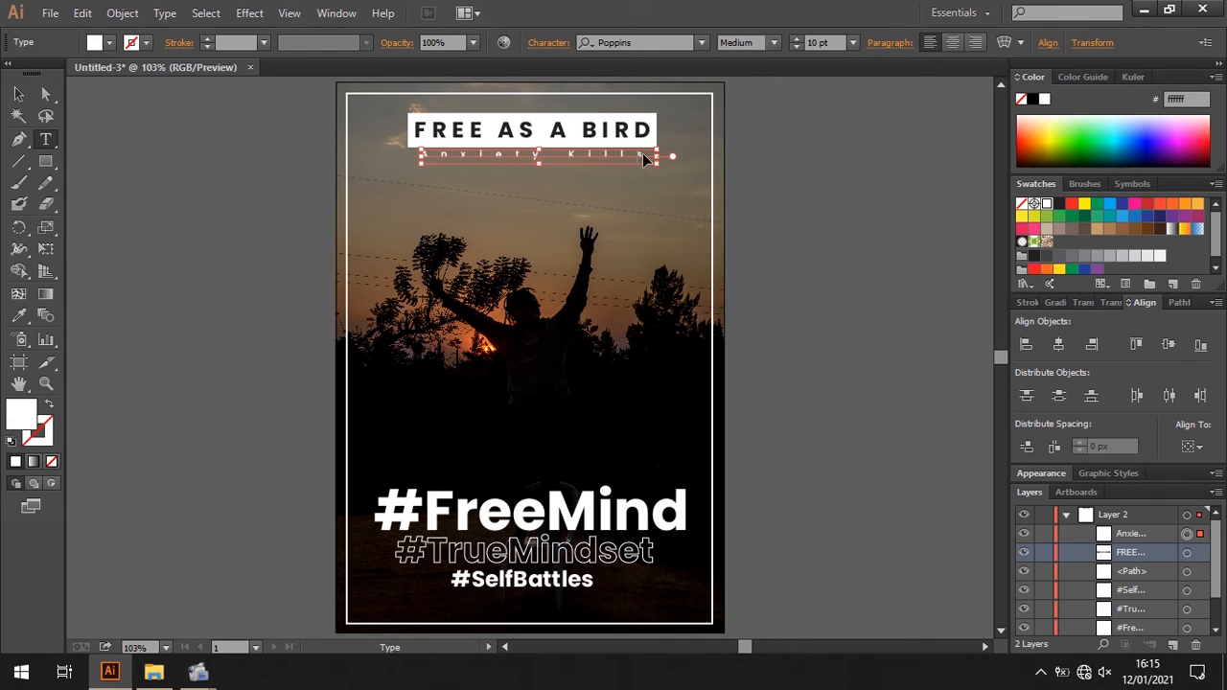
pyautogui.doubleClick(644, 153)
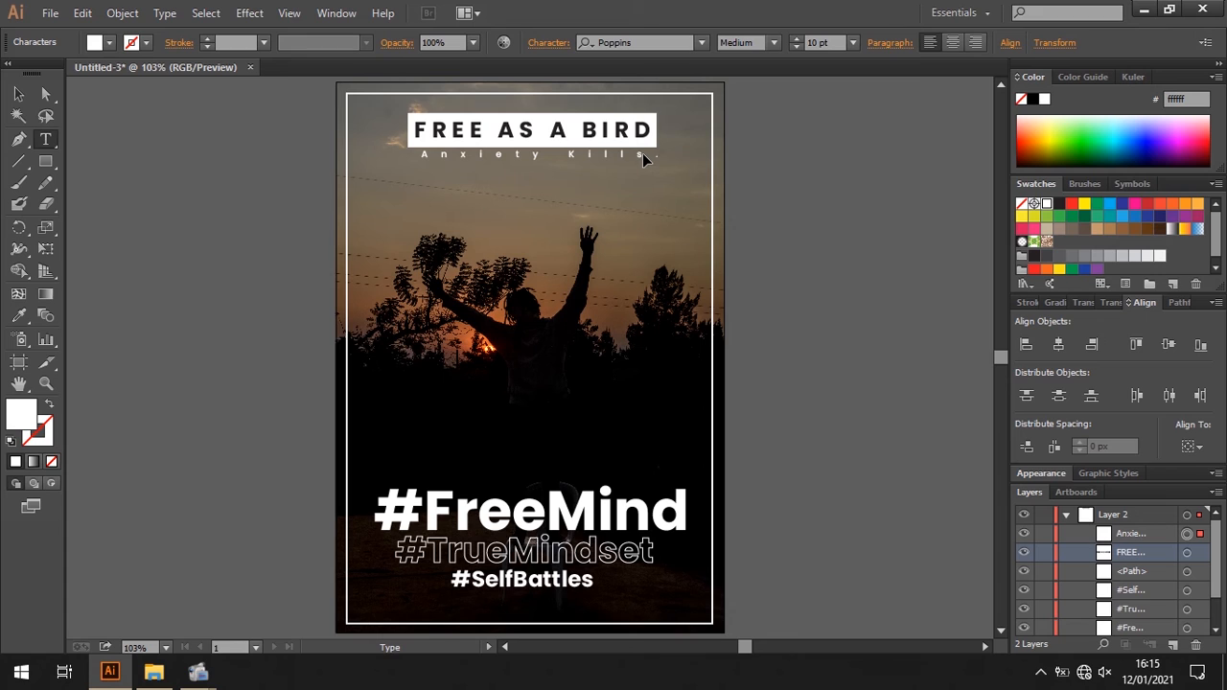
pyautogui.click(20, 92)
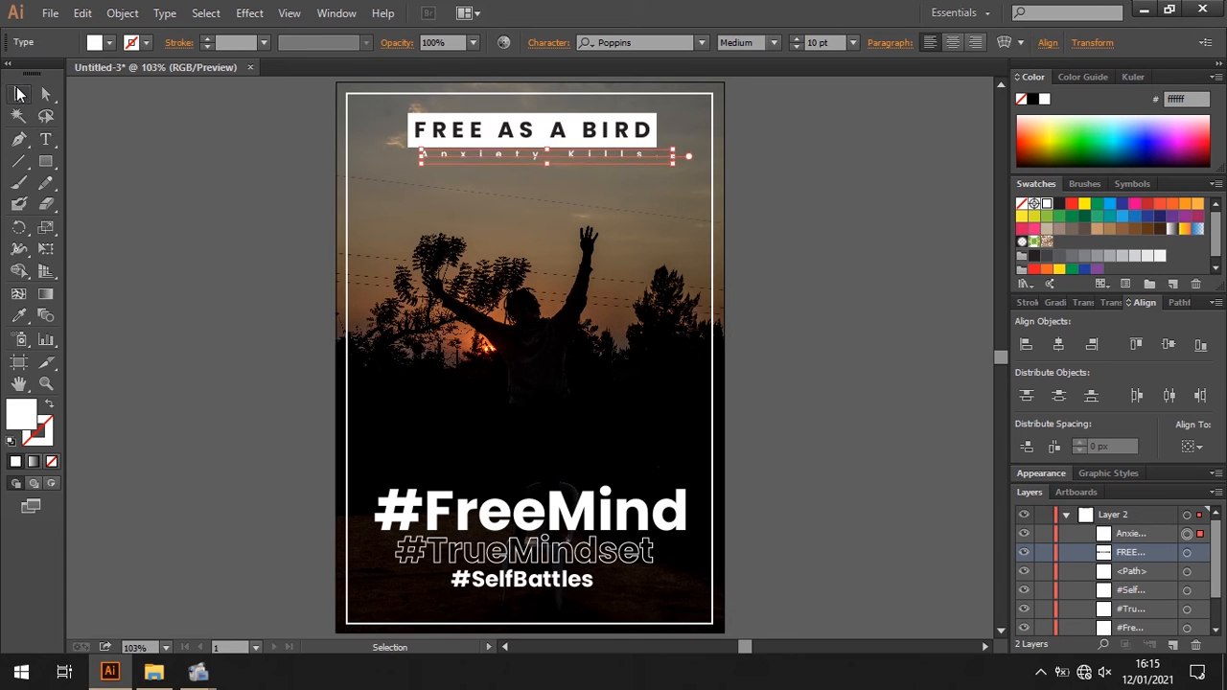
# - Nudge the "Anxiety Kills." line left until it lines up with the text in the heading box, and deselect it
pyautogui.press('Left')
pyautogui.press('Left')
pyautogui.press('Left')
pyautogui.press('Left')
pyautogui.press('Left')
pyautogui.press('Left')
pyautogui.press('Left')
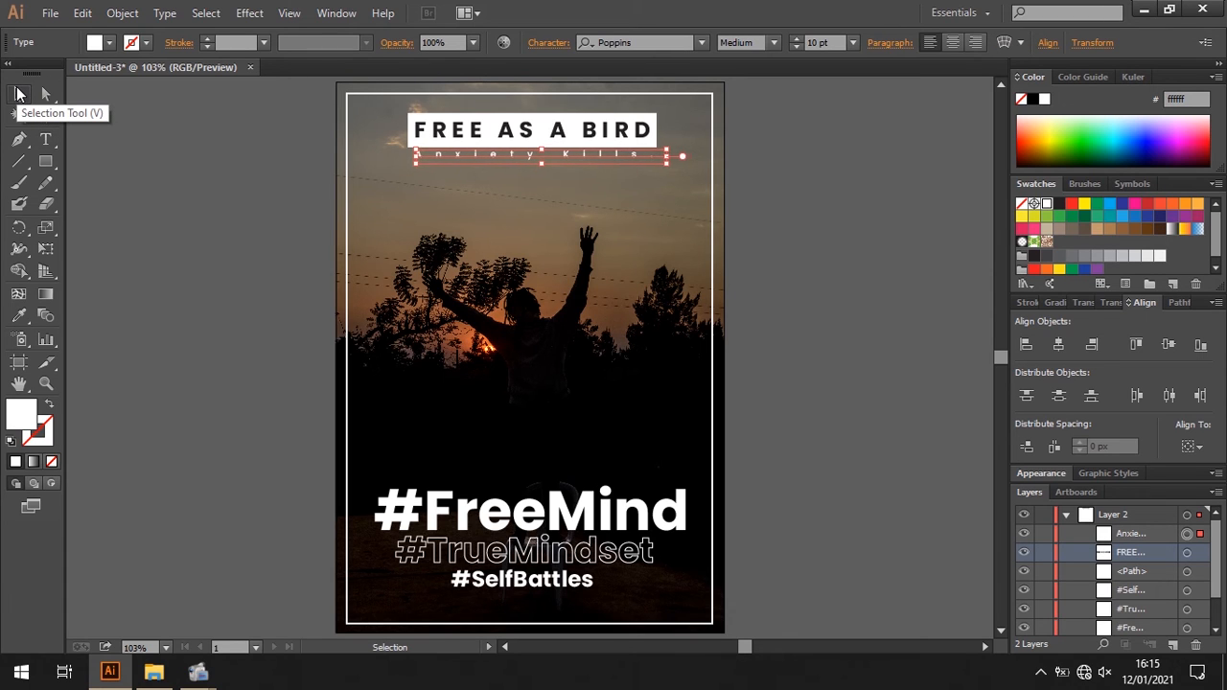
pyautogui.press('Left')
pyautogui.press('Left')
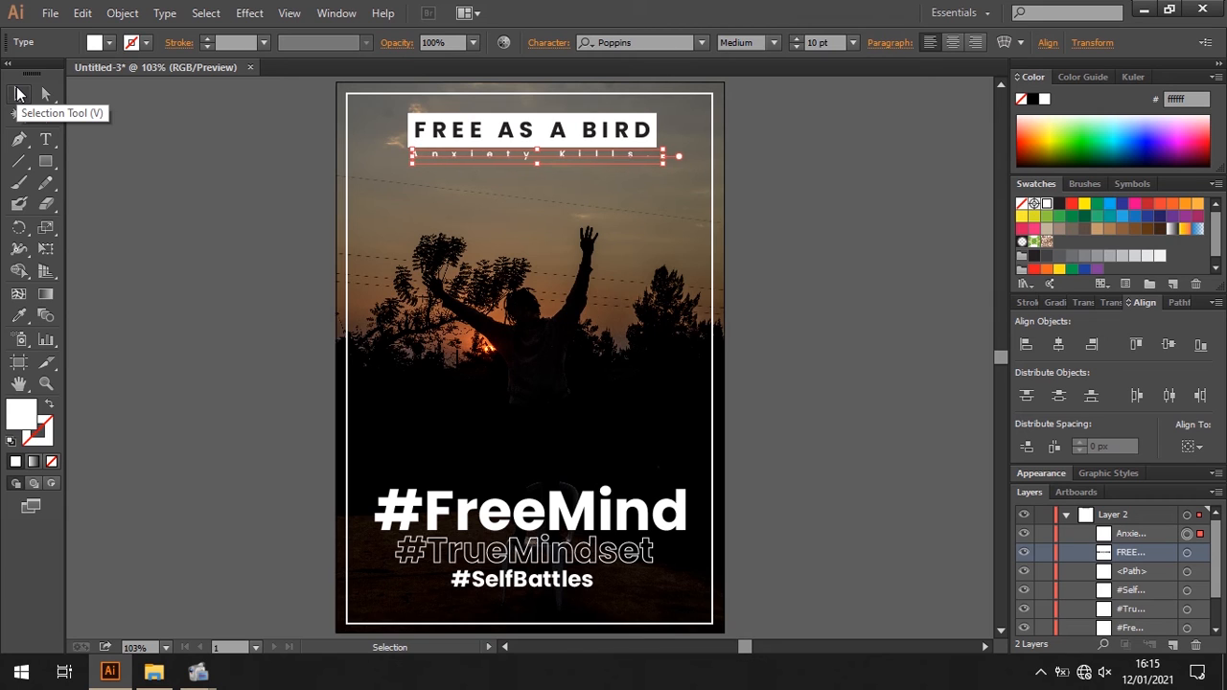
pyautogui.click(793, 270)
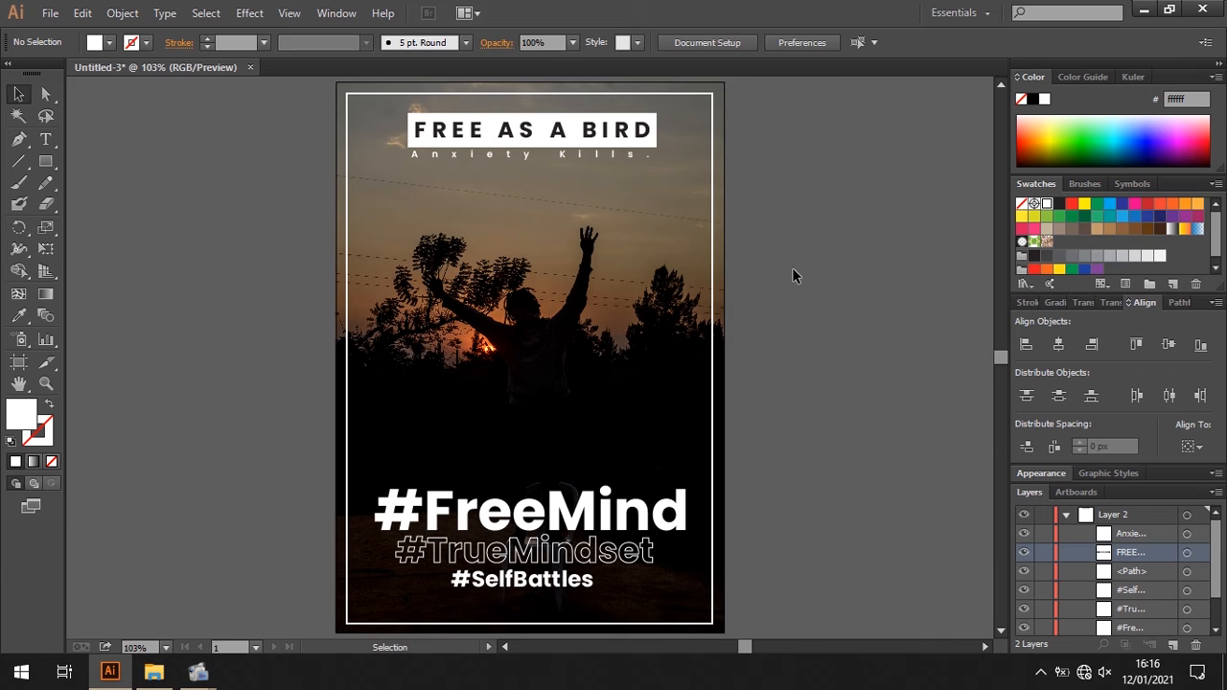
# - Create a white 30 px by 30 px circle near the middle of the poster with the Ellipse tool
pyautogui.click(52, 162)
pyautogui.moveTo(53, 162); pyautogui.dragTo(87, 201)
pyautogui.moveTo(420, 235); pyautogui.dragTo(525, 341)
pyautogui.hotkey('ctrl', 'z')
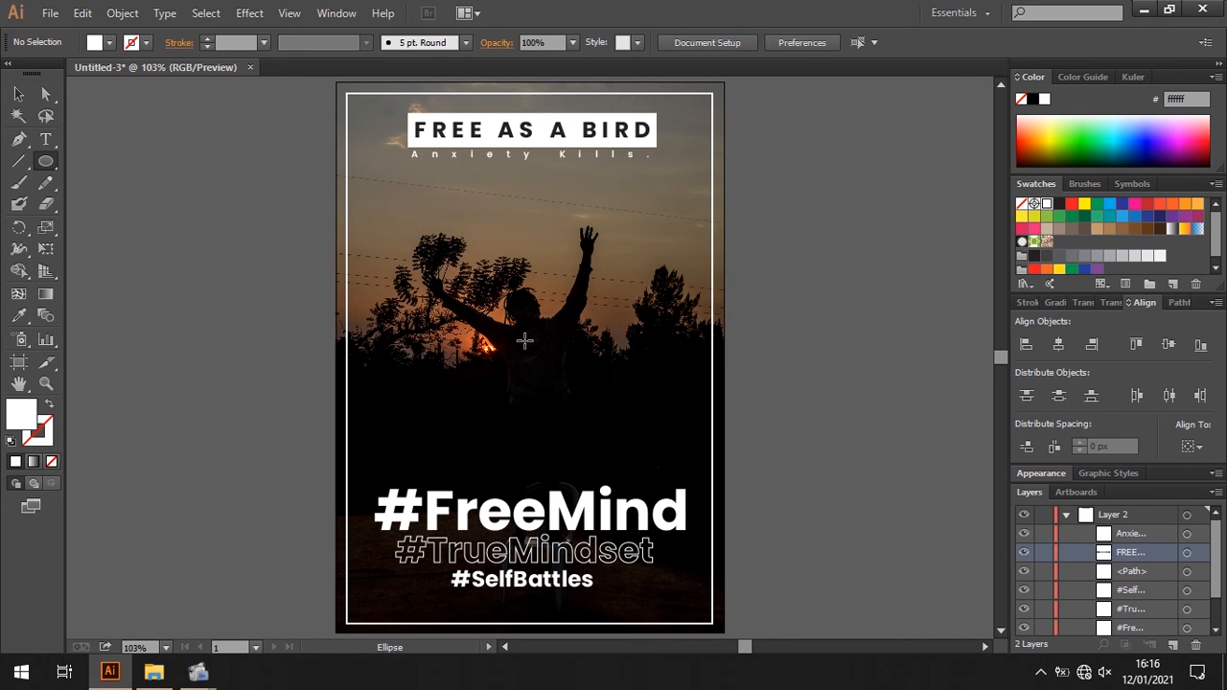
pyautogui.click(525, 340)
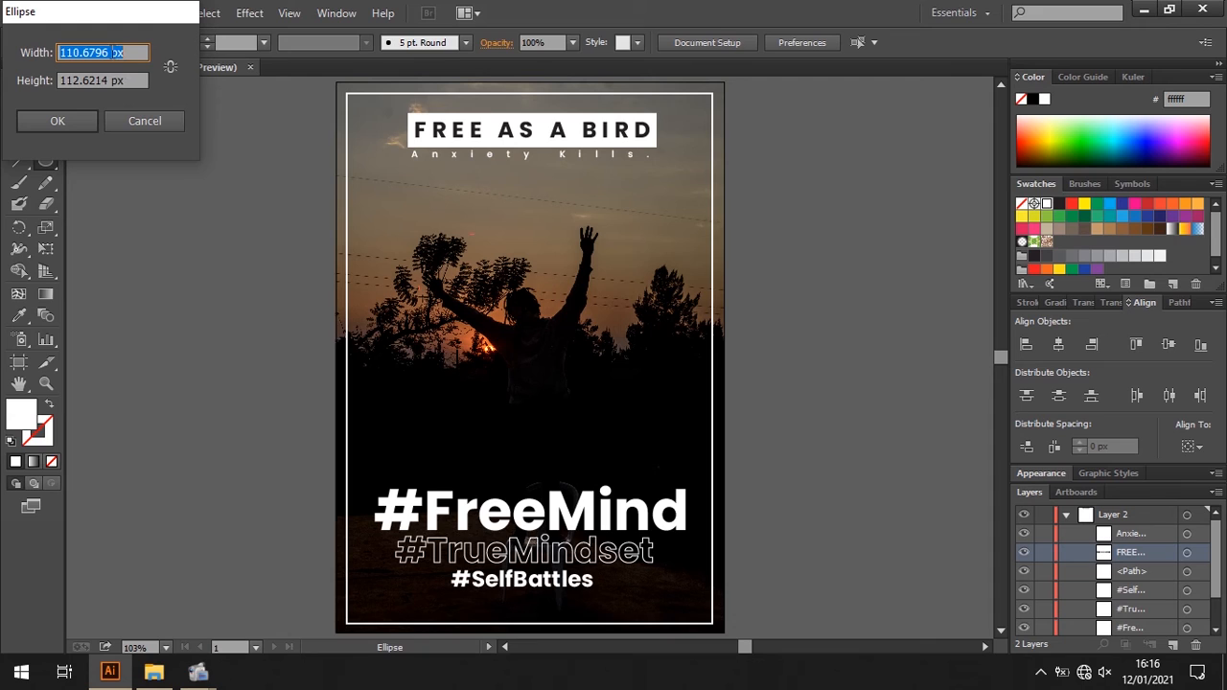
pyautogui.write('3px')
pyautogui.write('0')
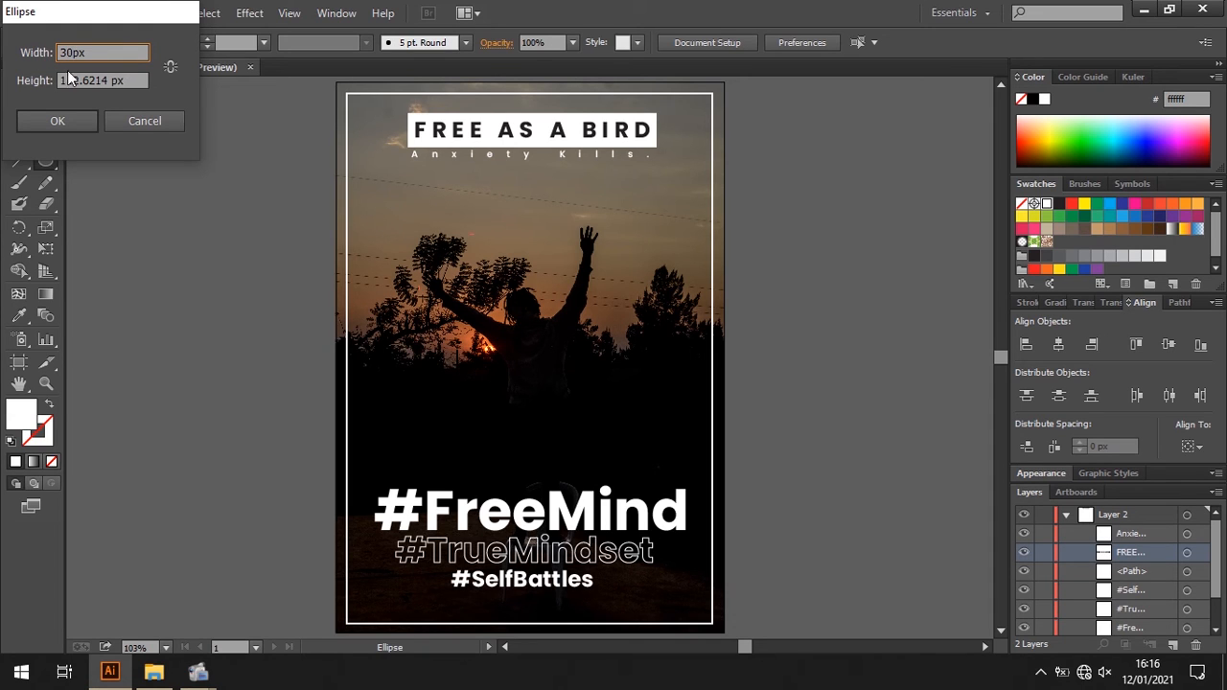
pyautogui.doubleClick(111, 79)
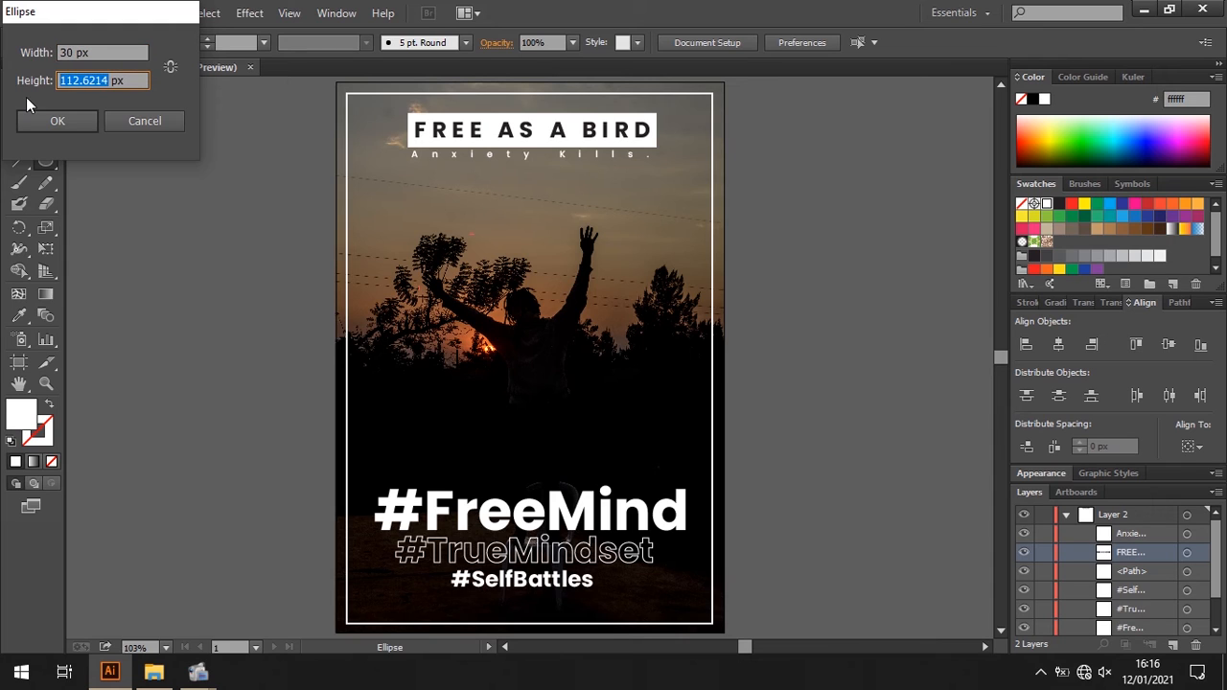
pyautogui.write('30')
pyautogui.click(54, 120)
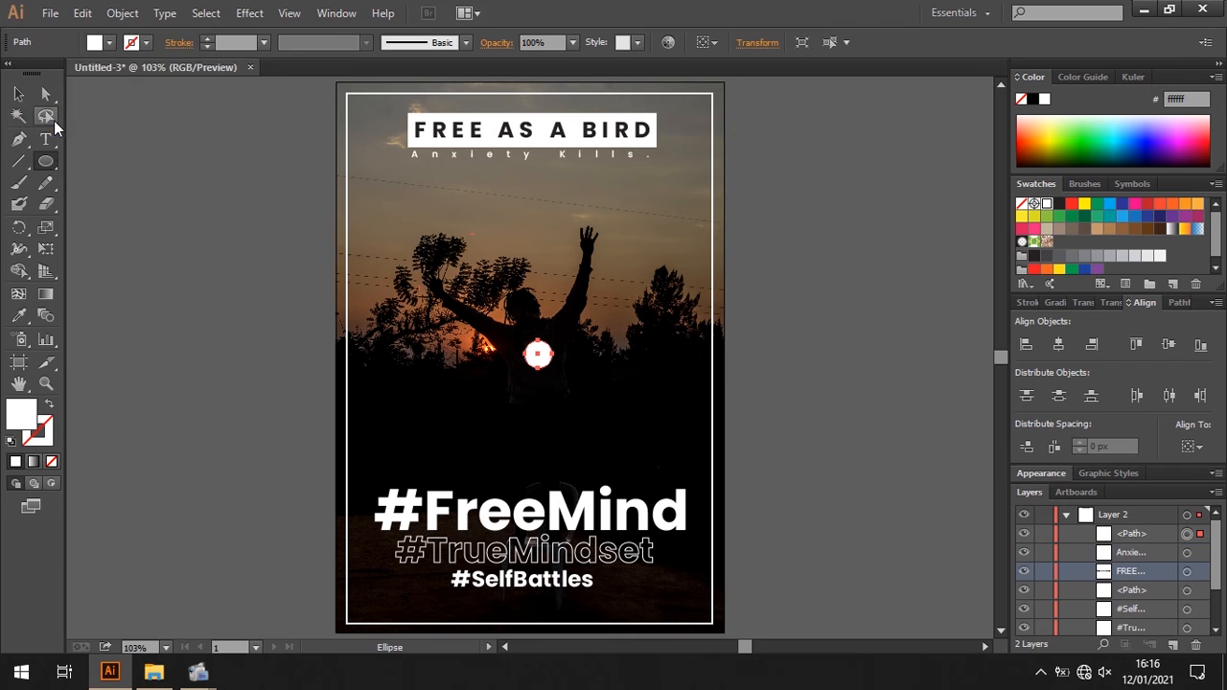
# - Enlarge the circle to more than three times its size and move it into the white frame's lower-right corner
pyautogui.click(18, 93)
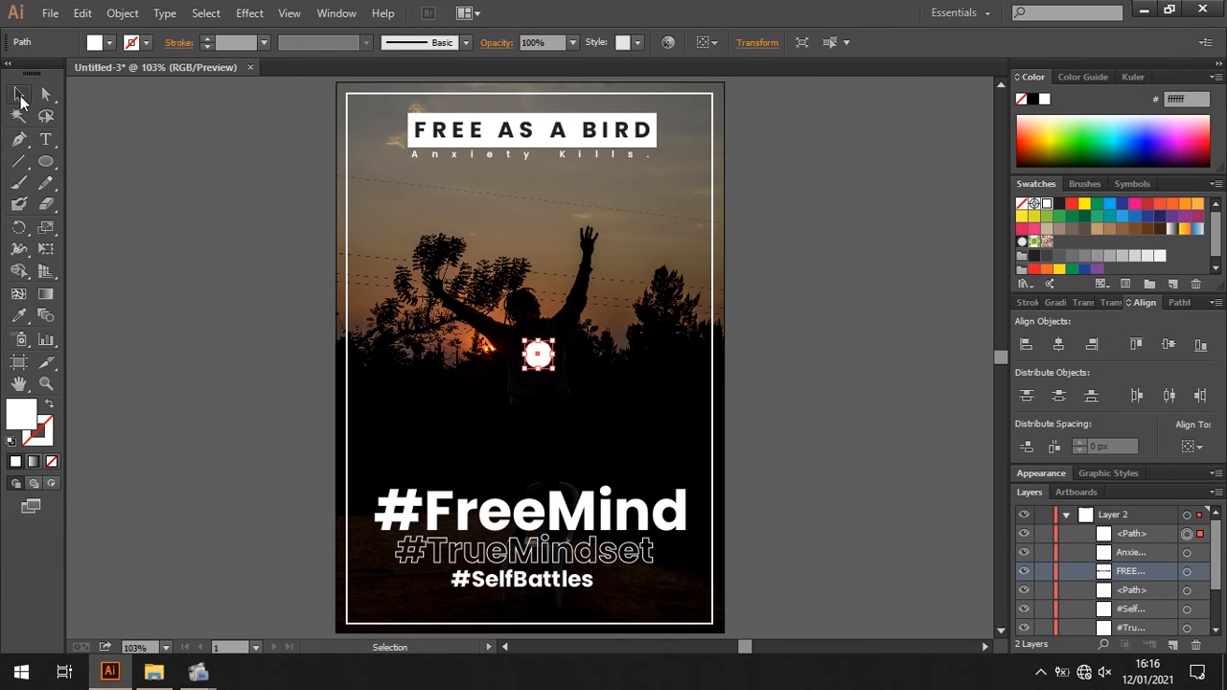
pyautogui.click(470, 275)
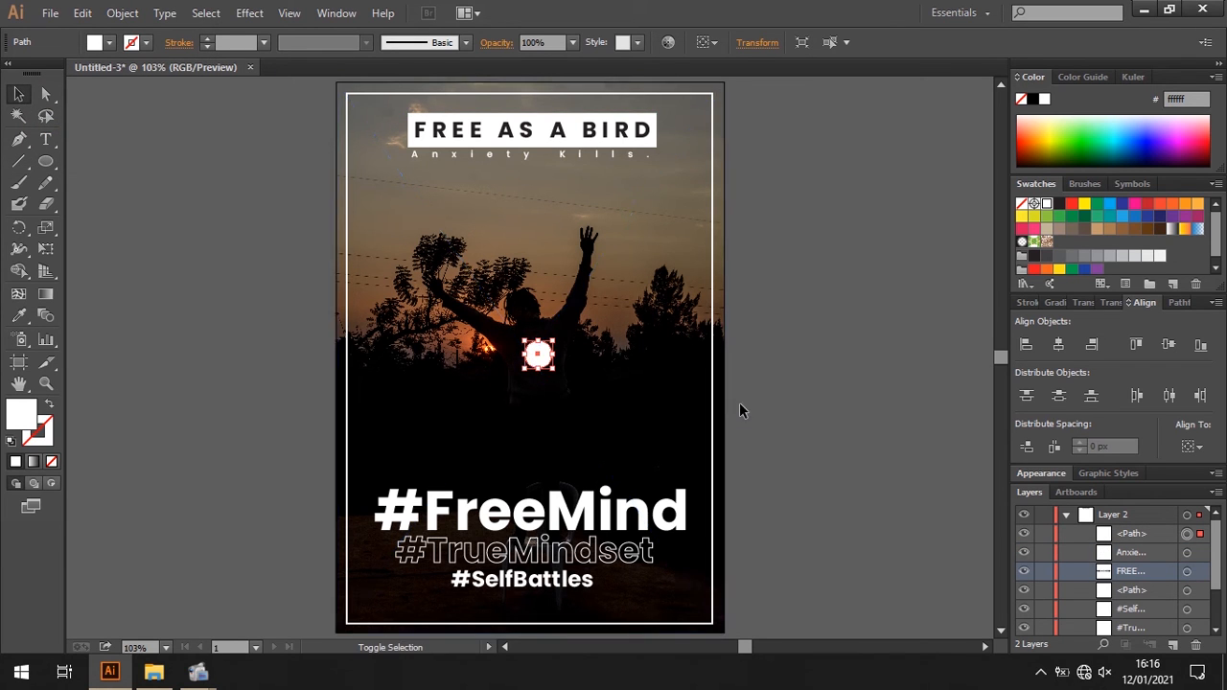
pyautogui.moveTo(554, 373); pyautogui.dragTo(628, 480)
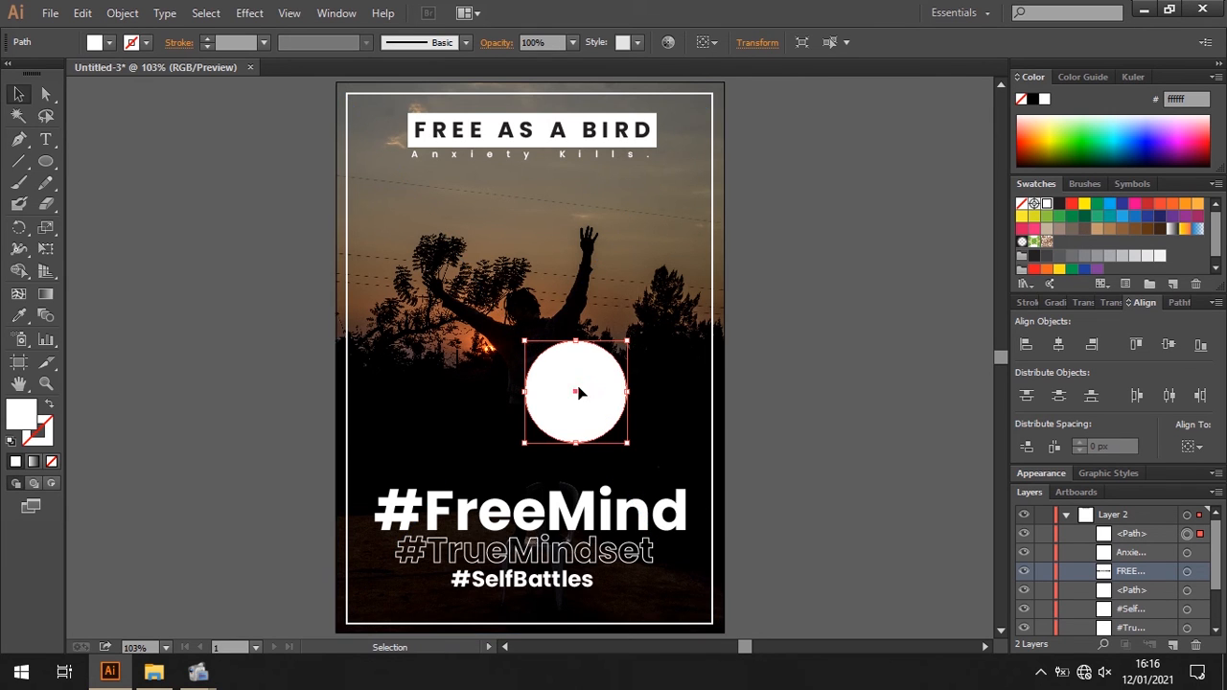
pyautogui.moveTo(574, 375); pyautogui.dragTo(663, 558)
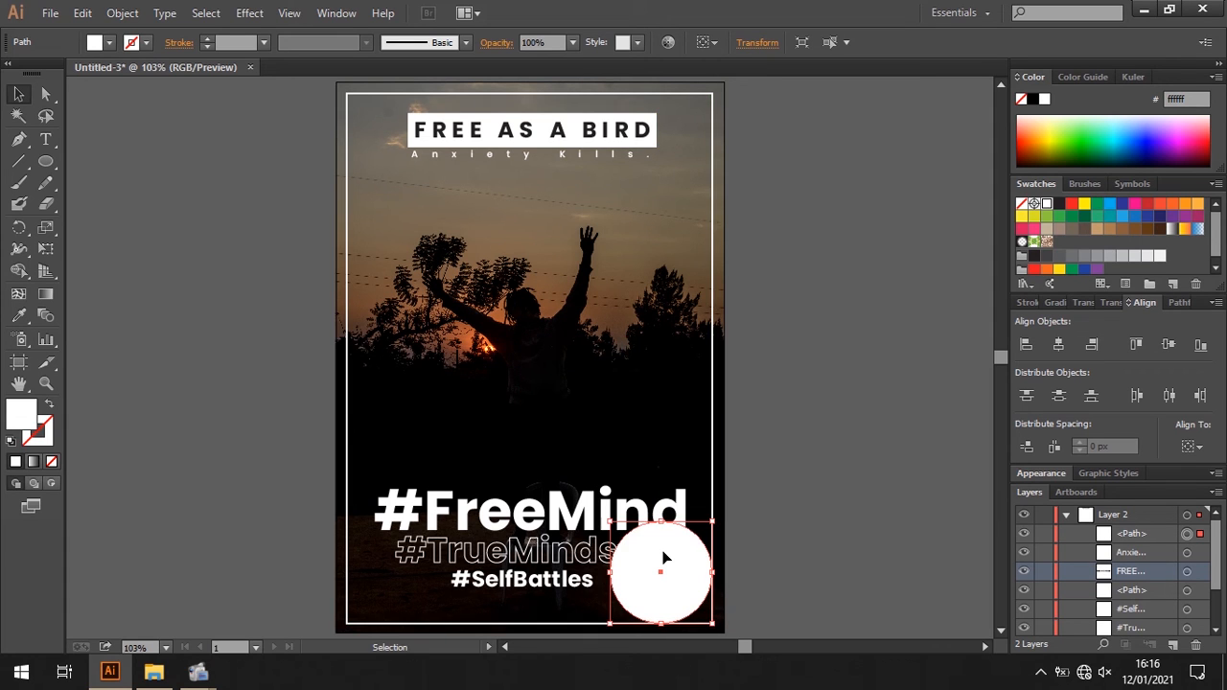
# - Bring the "#TrueMindset" text to the front, above the white circle
pyautogui.click(610, 560)
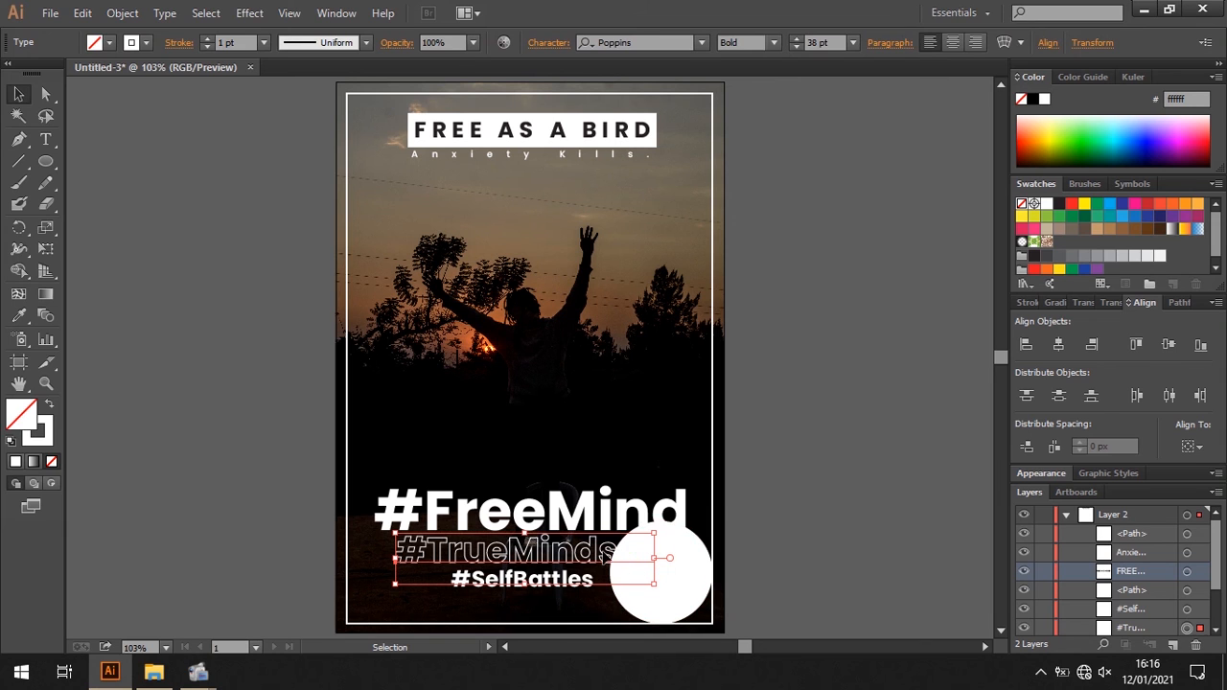
pyautogui.rightClick(605, 556)
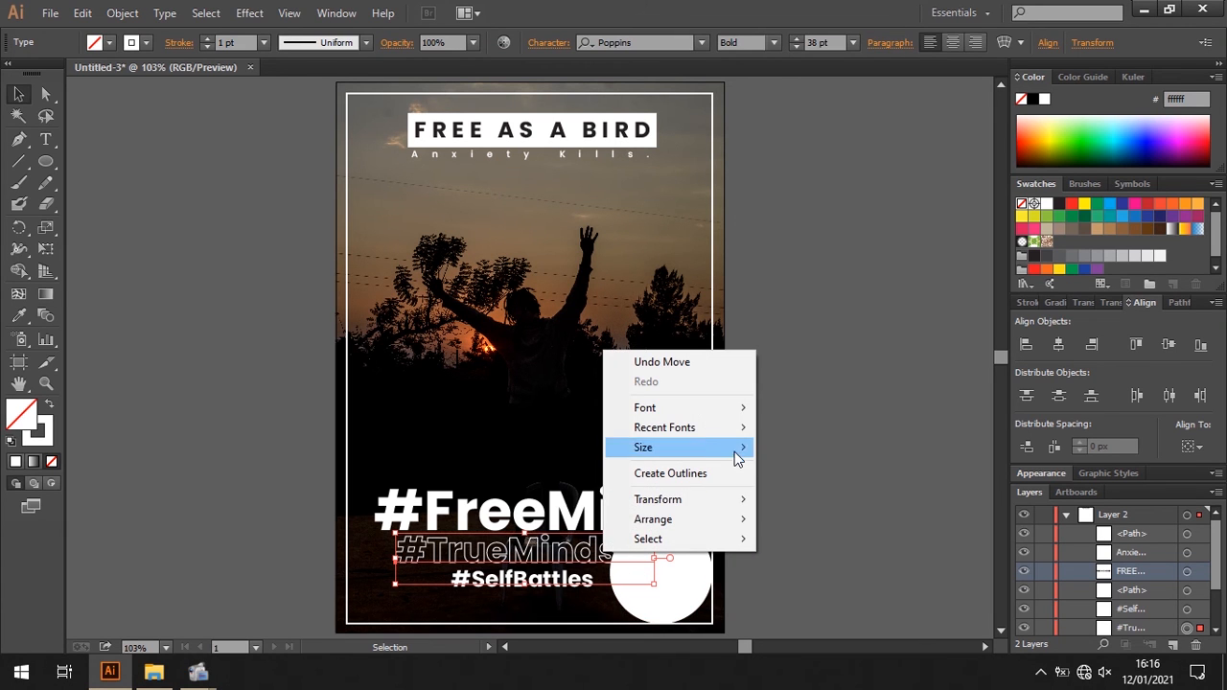
pyautogui.moveTo(739, 520)
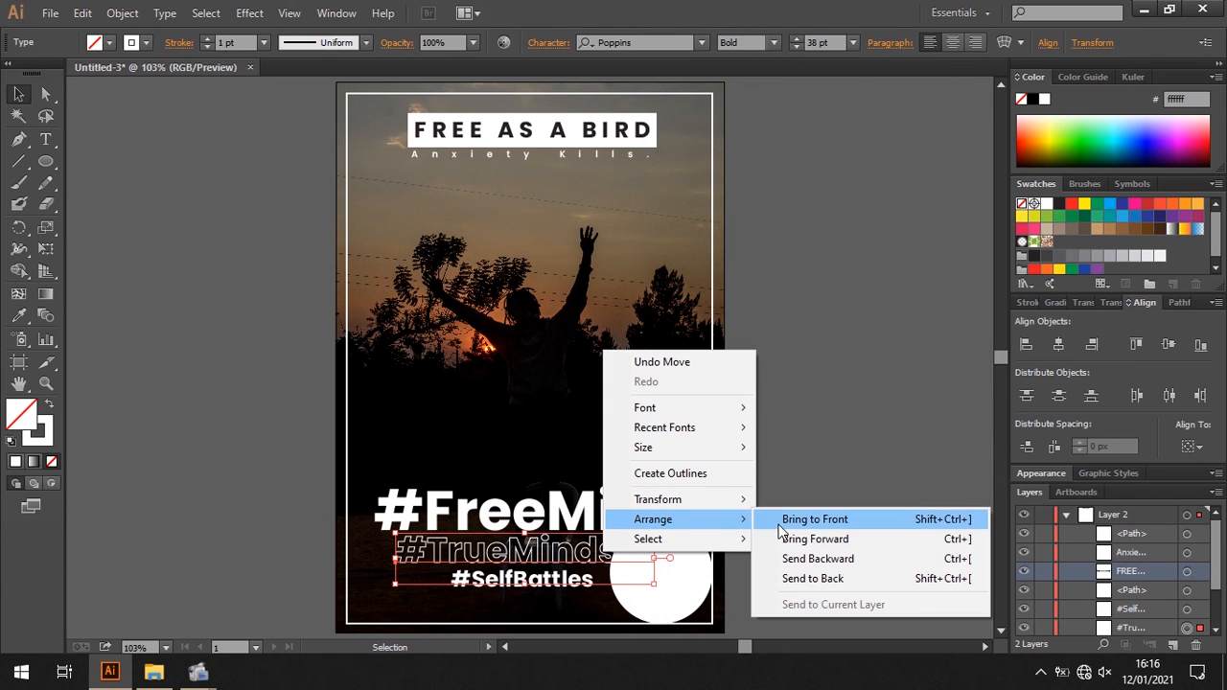
pyautogui.click(781, 519)
# - Set the white circle's opacity to 50% and deselect it
pyautogui.click(690, 606)
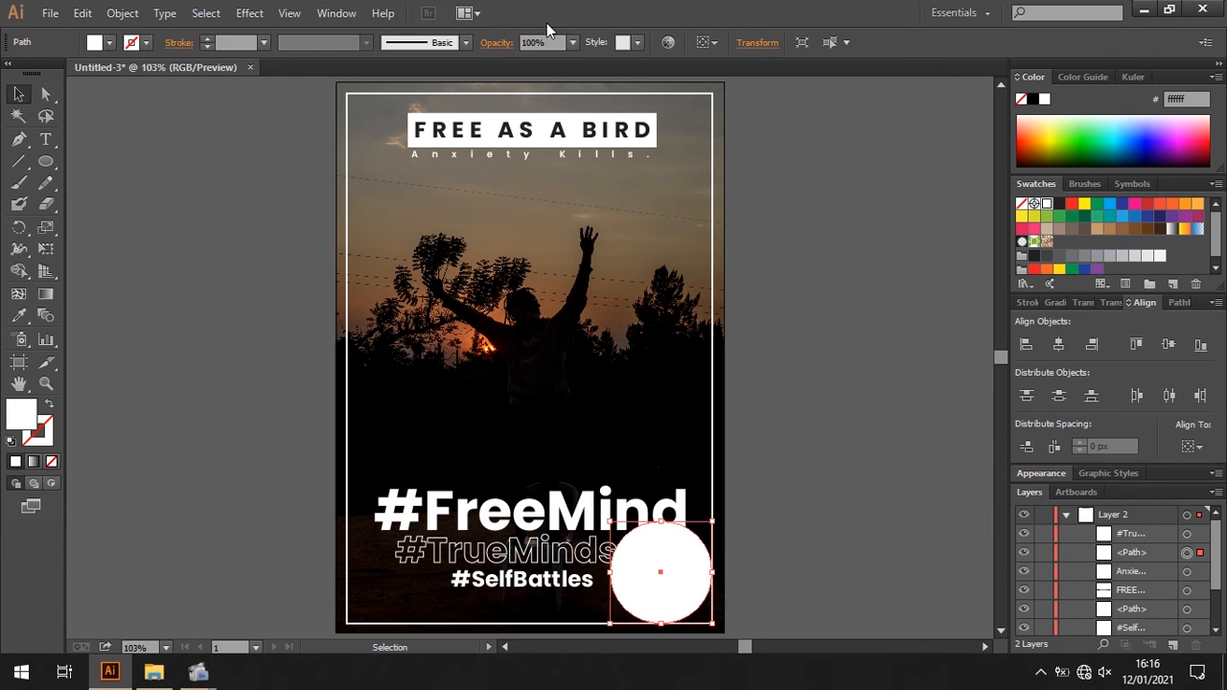
pyautogui.click(572, 42)
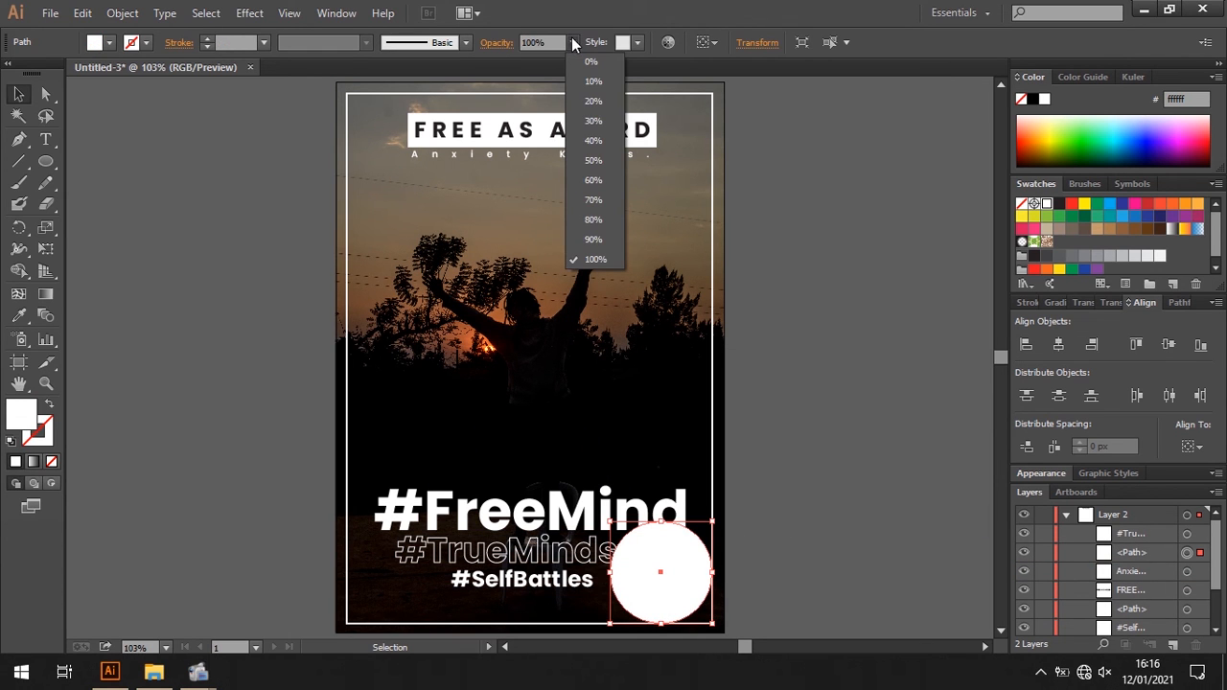
pyautogui.click(597, 160)
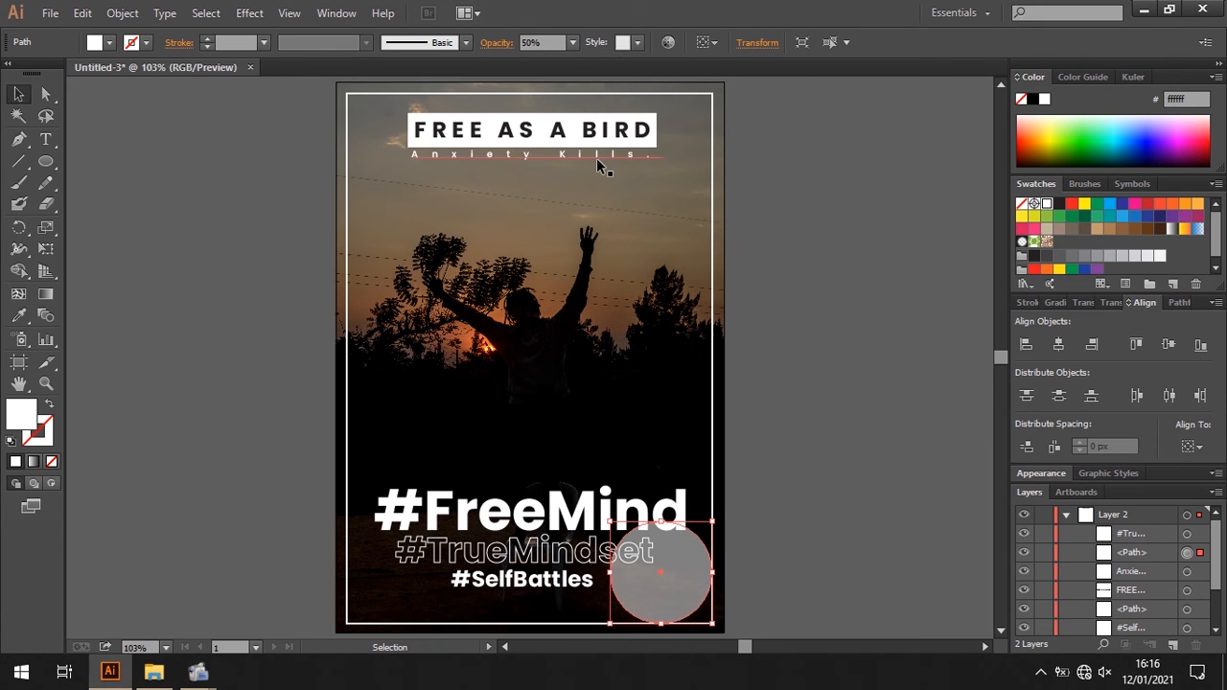
pyautogui.click(783, 377)
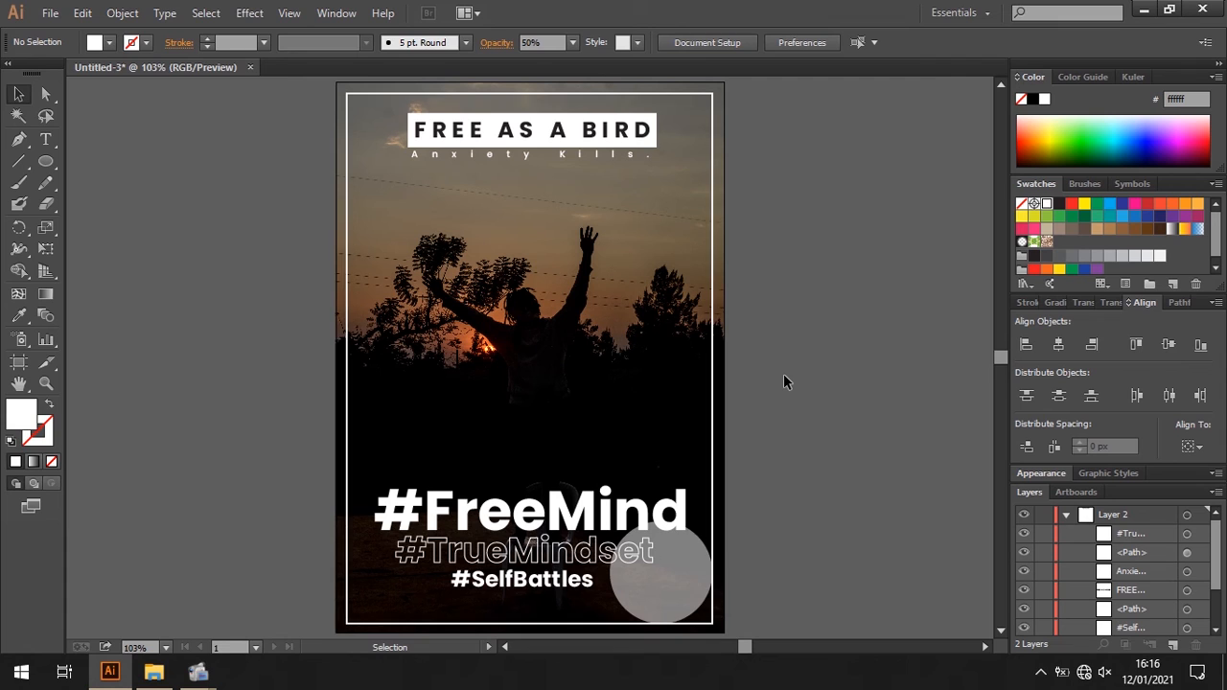
# - Shrink the semi-transparent circle to about half its diameter, keeping it in the frame's lower-right corner
pyautogui.click(682, 583)
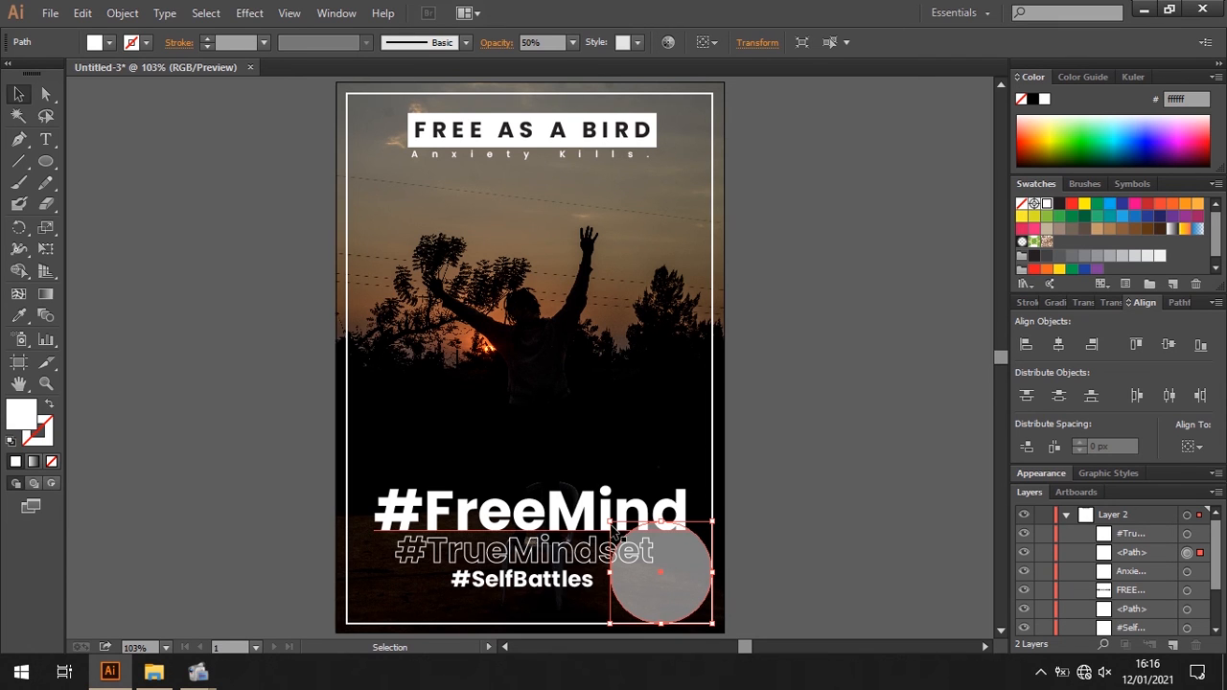
pyautogui.moveTo(610, 523); pyautogui.dragTo(649, 580)
pyautogui.click(786, 542)
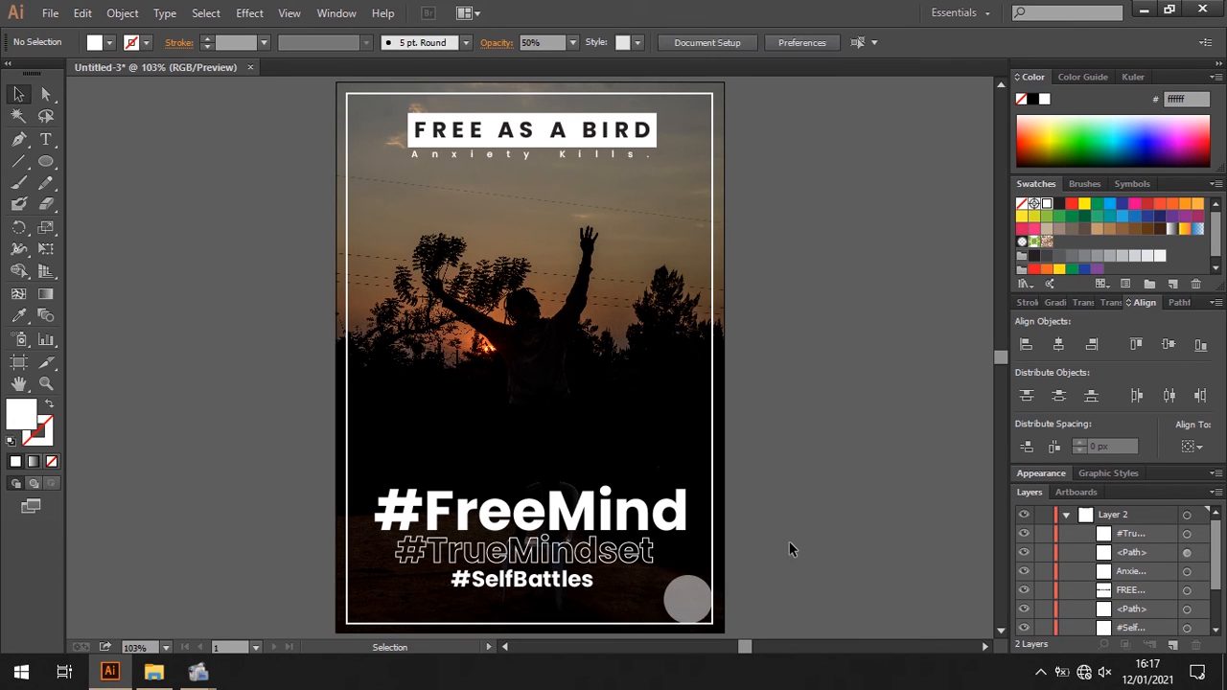
# - Place a yellow-filled (fff200) copy of the corner circle beside it, overlapping the original's left side
pyautogui.click(695, 602)
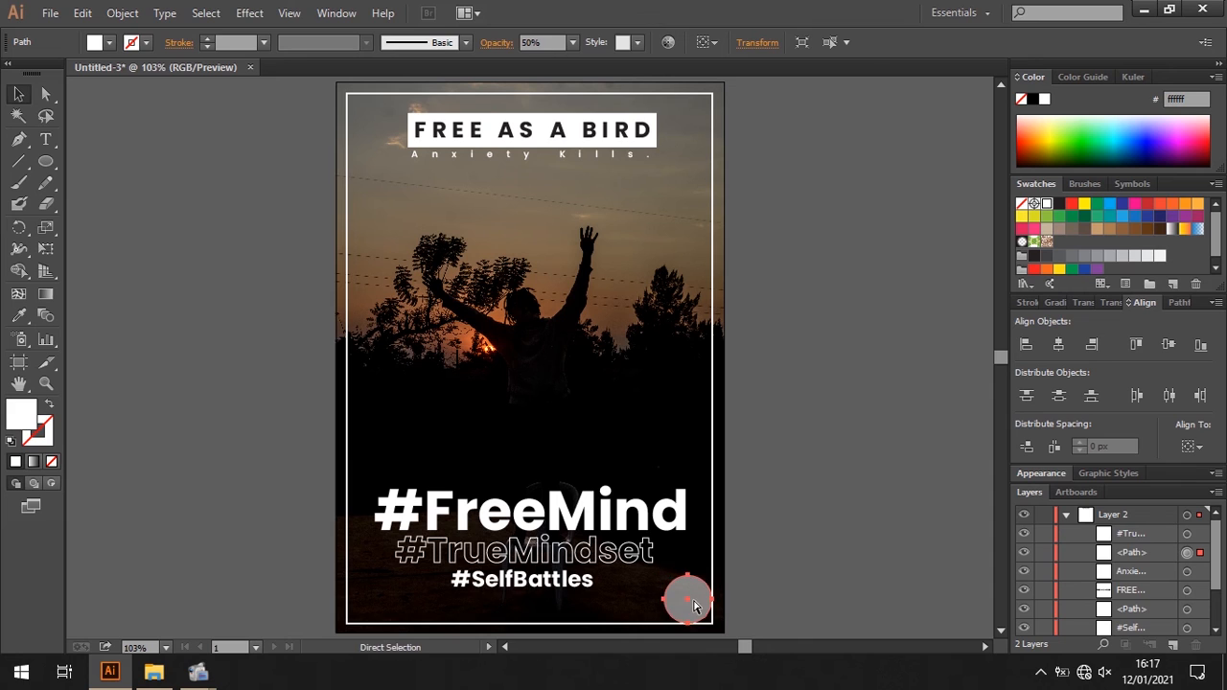
pyautogui.hotkey('ctrl', 'c')
pyautogui.hotkey('ctrl', 'v')
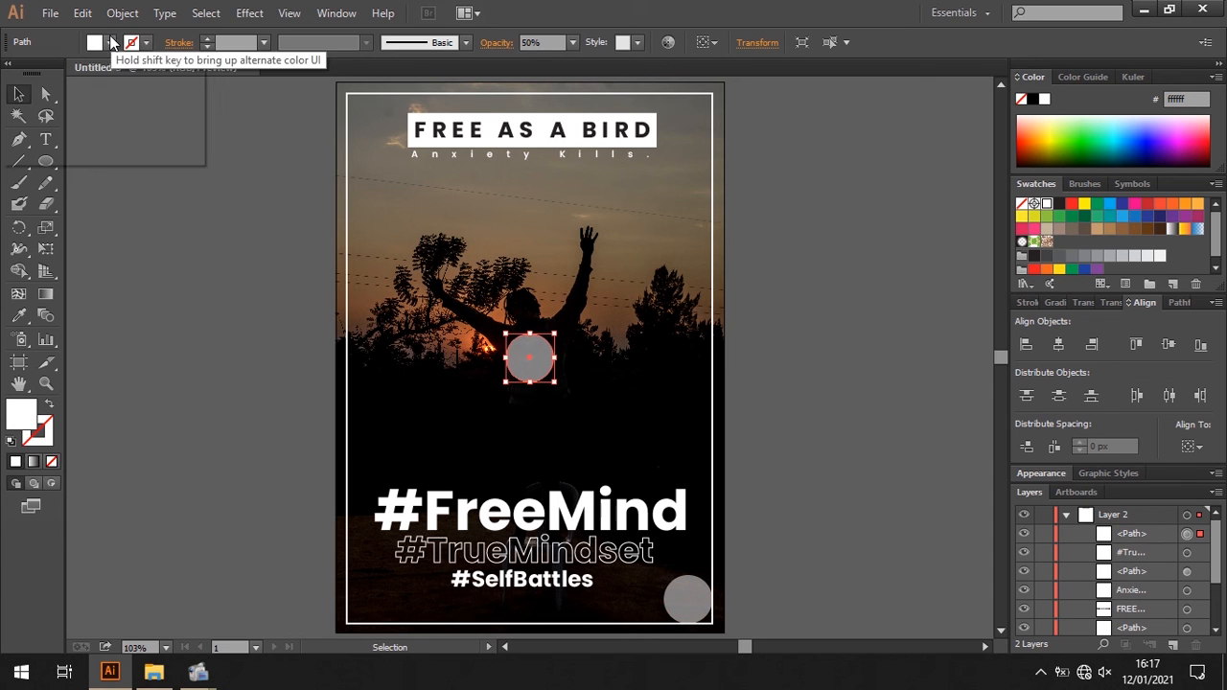
pyautogui.click(108, 42)
pyautogui.click(74, 75)
pyautogui.click(116, 237)
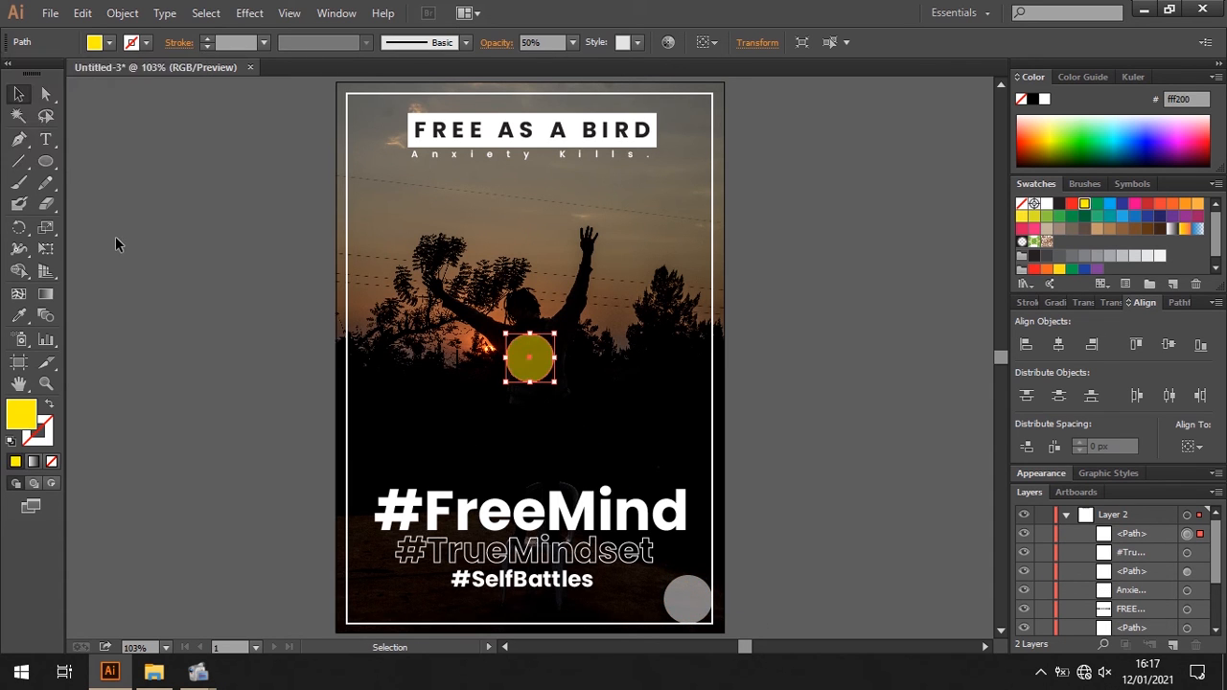
pyautogui.click(116, 238)
pyautogui.moveTo(523, 357); pyautogui.dragTo(648, 599)
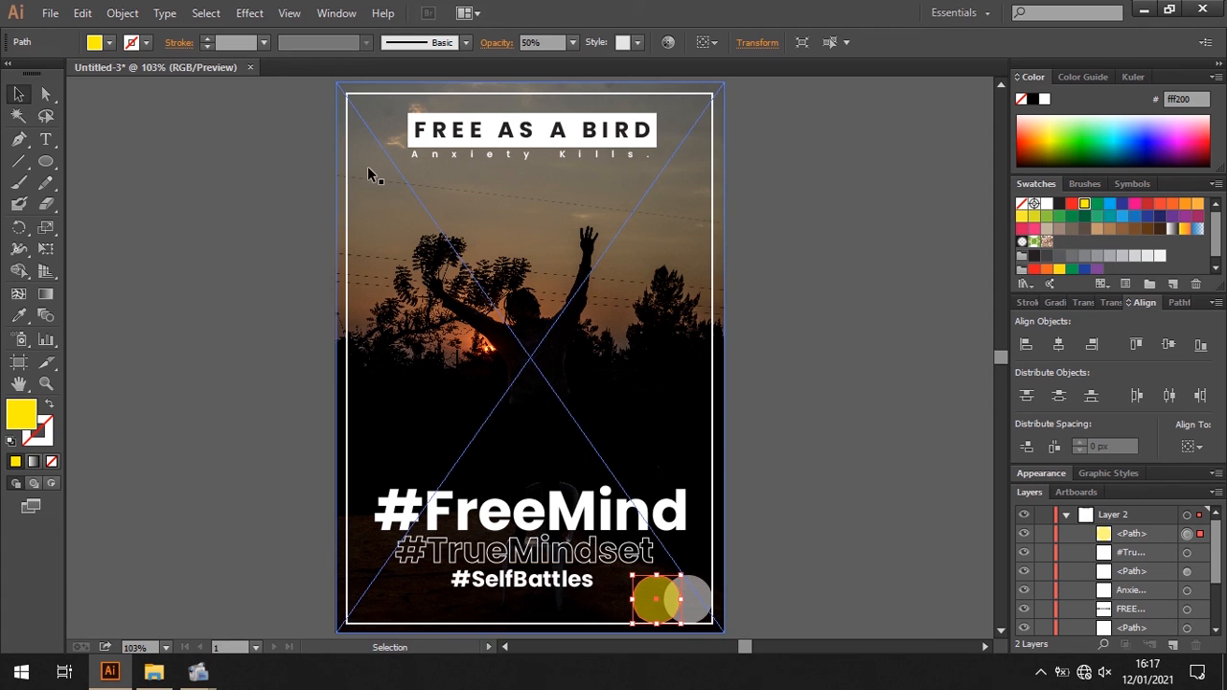
# - Paste another copy of the circle and fill it with orange (f15a29)
pyautogui.hotkey('ctrl', 'v')
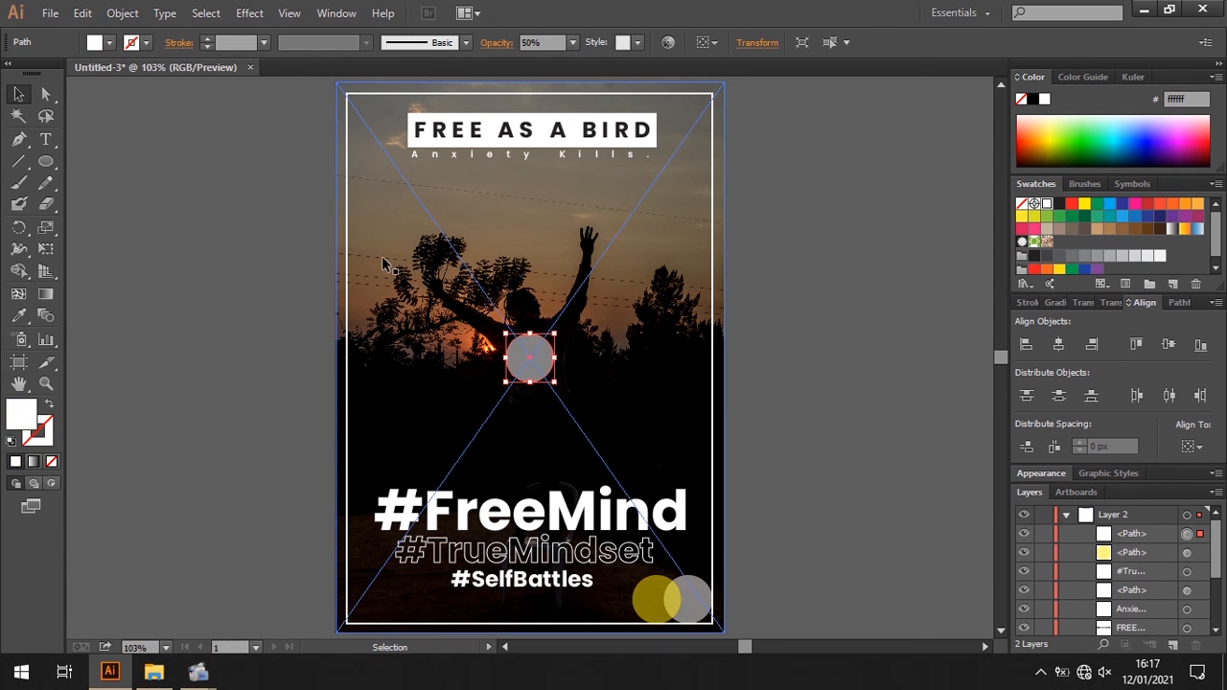
pyautogui.click(111, 43)
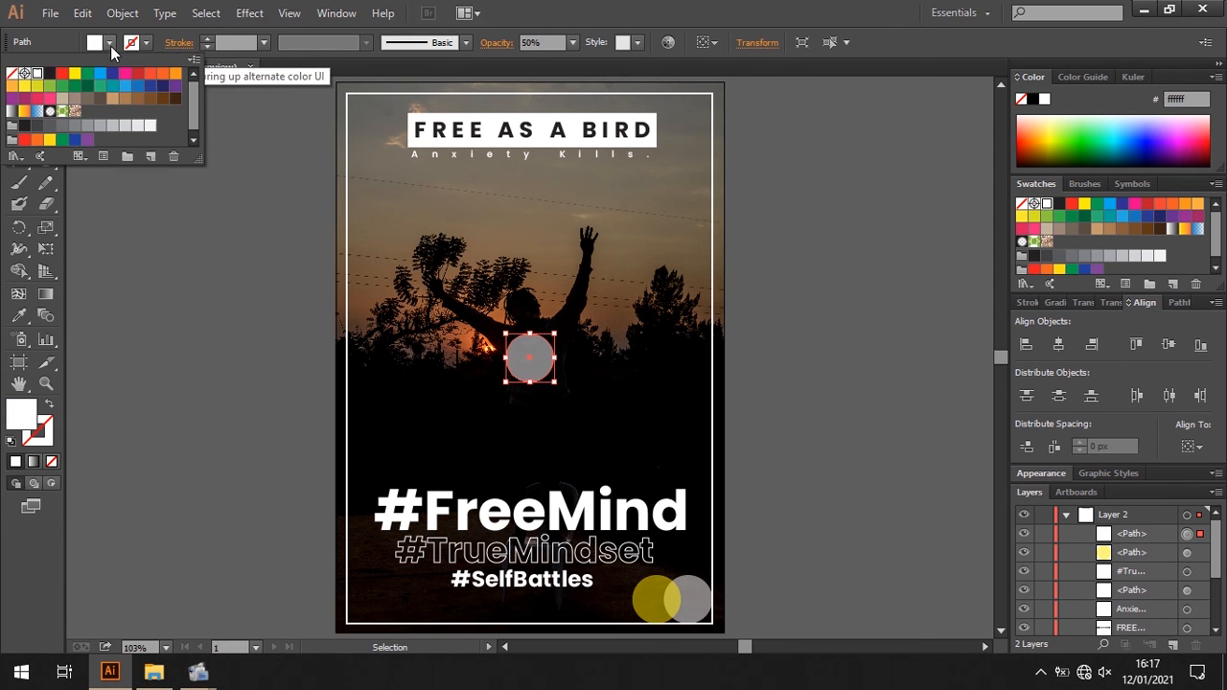
pyautogui.click(163, 74)
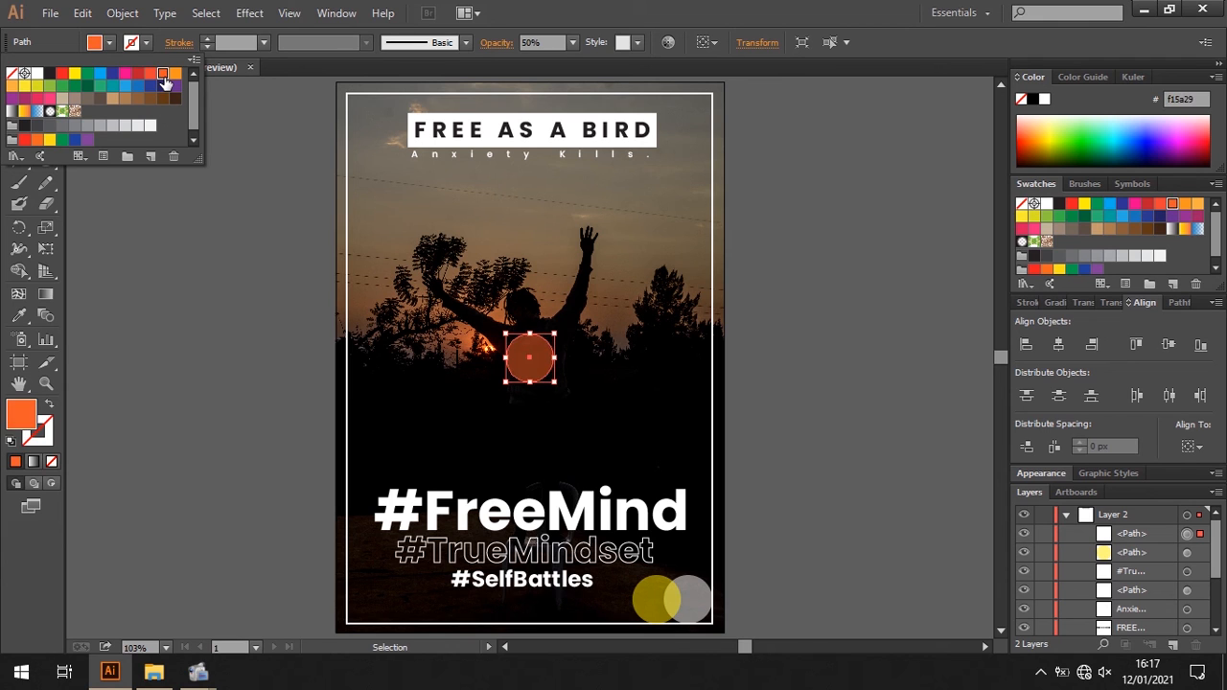
# - Connect the computer to the "iPhone" Wi-Fi network and return to the poster
pyautogui.click(1086, 673)
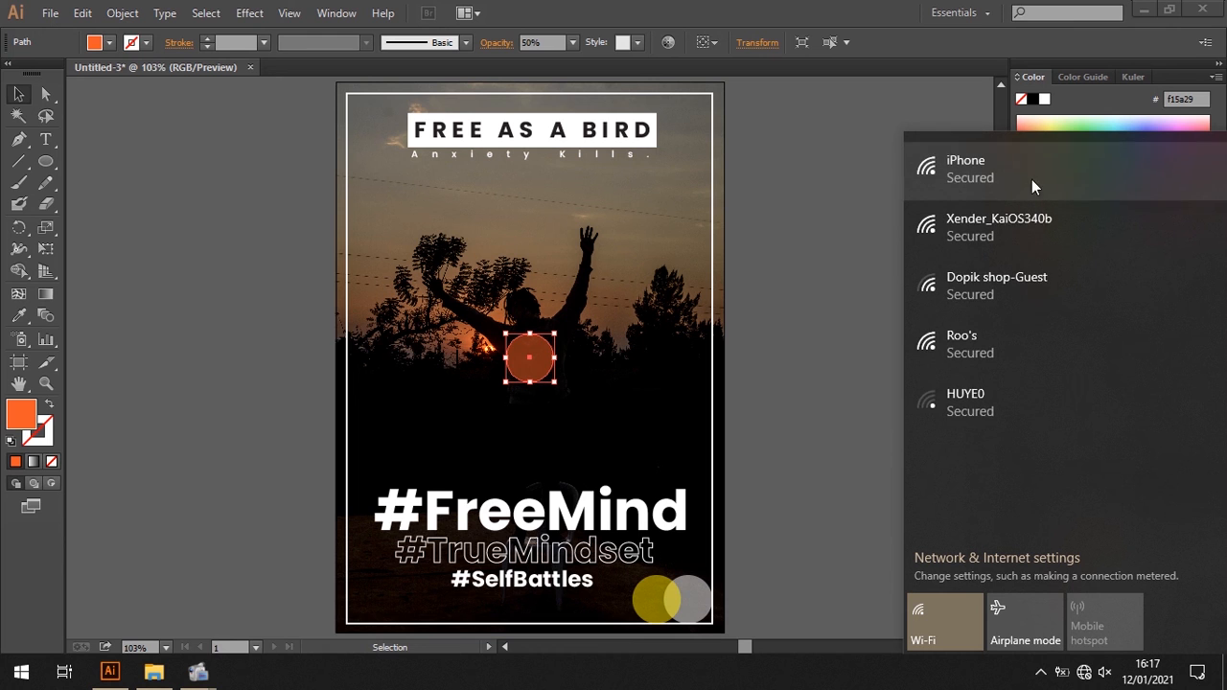
pyautogui.click(1032, 179)
pyautogui.click(1149, 246)
pyautogui.click(724, 4)
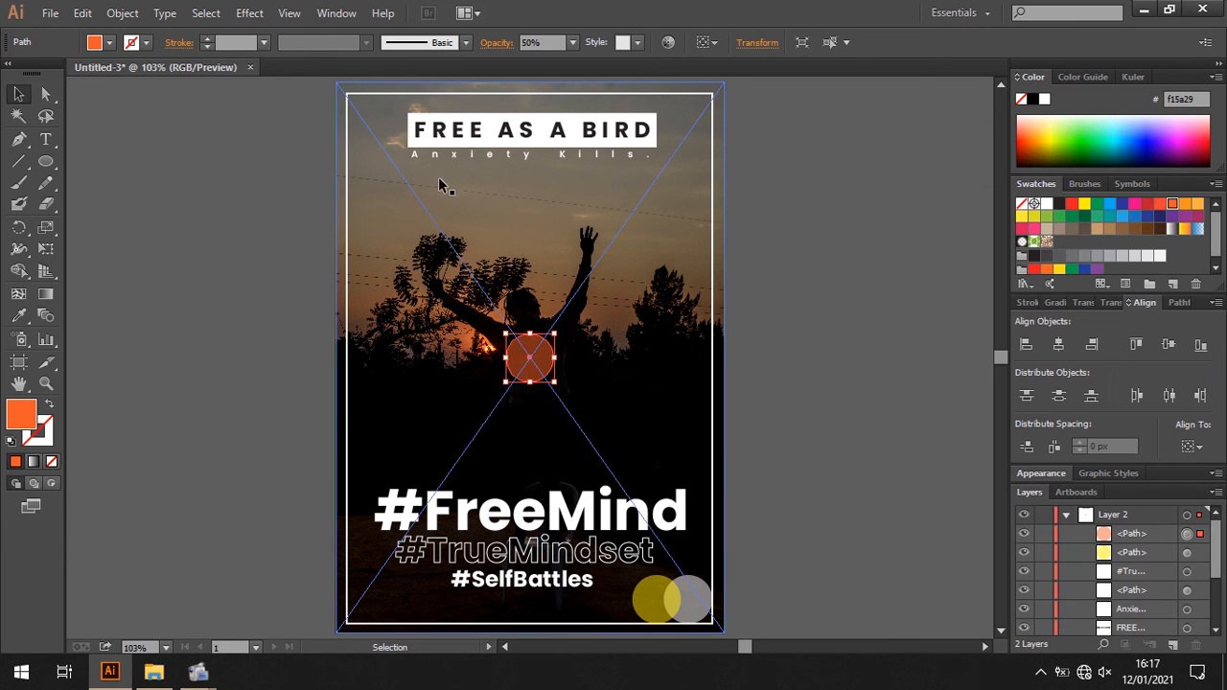
# - Move the orange circle over the upper overlap of the yellow and white circles and deselect it
pyautogui.moveTo(533, 358); pyautogui.dragTo(677, 589)
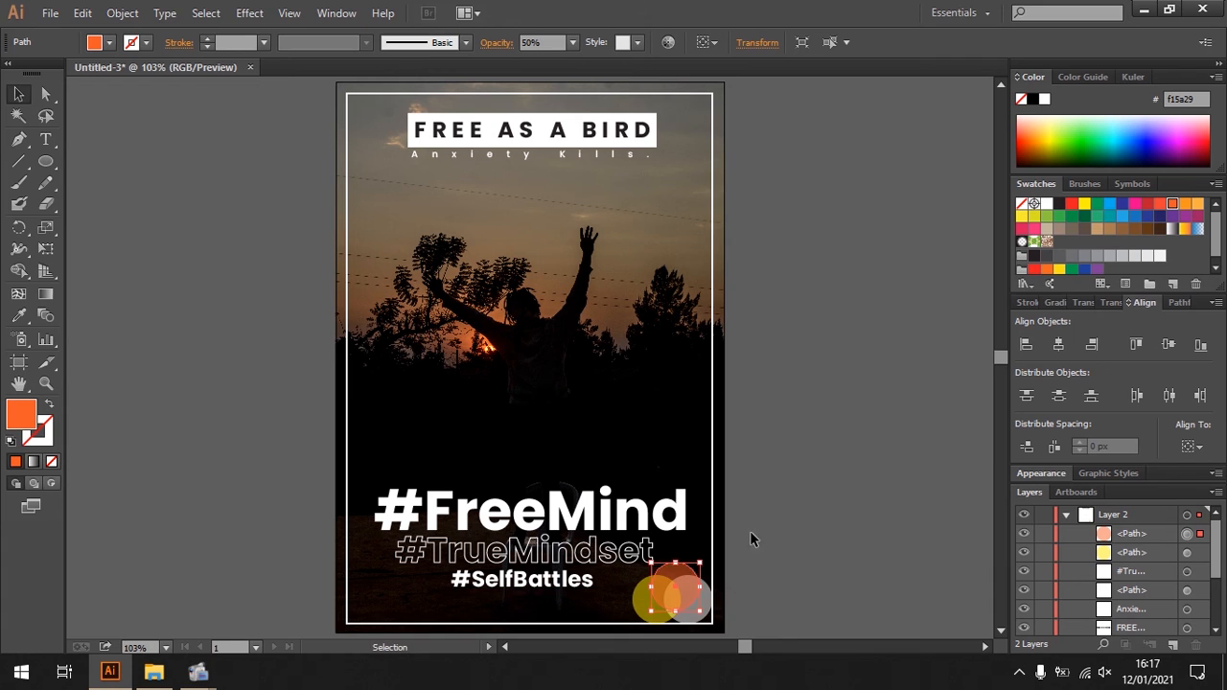
pyautogui.click(820, 518)
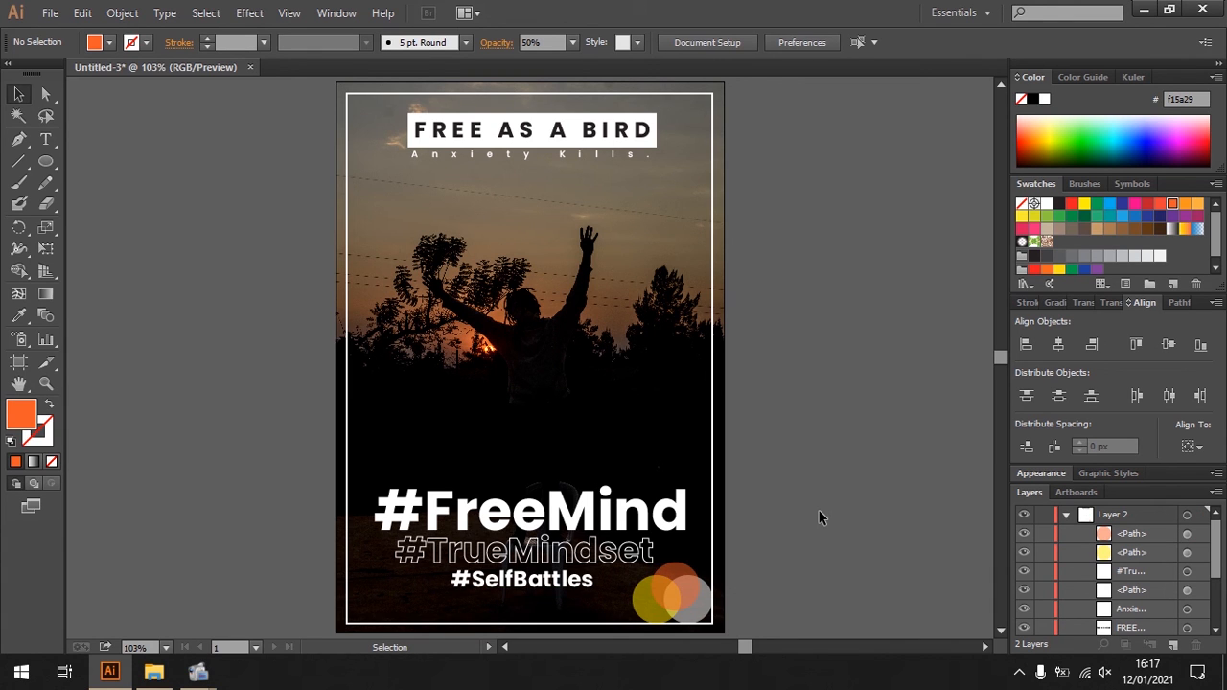
pyautogui.click(671, 591)
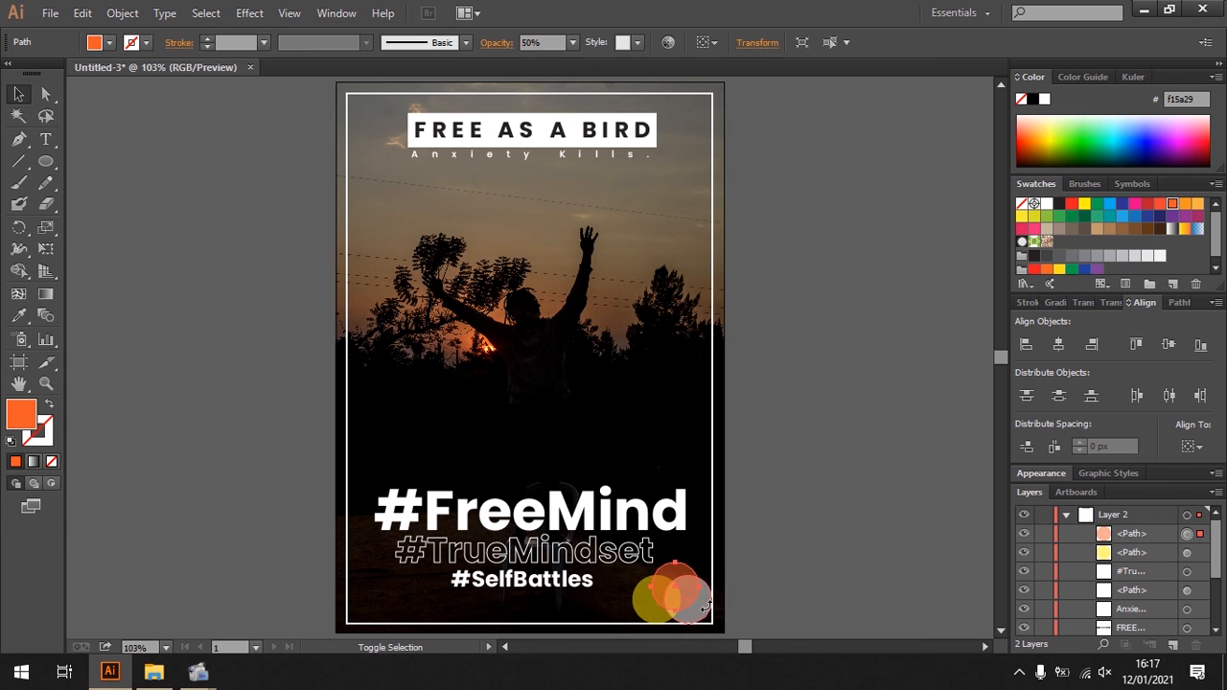
pyautogui.click(840, 550)
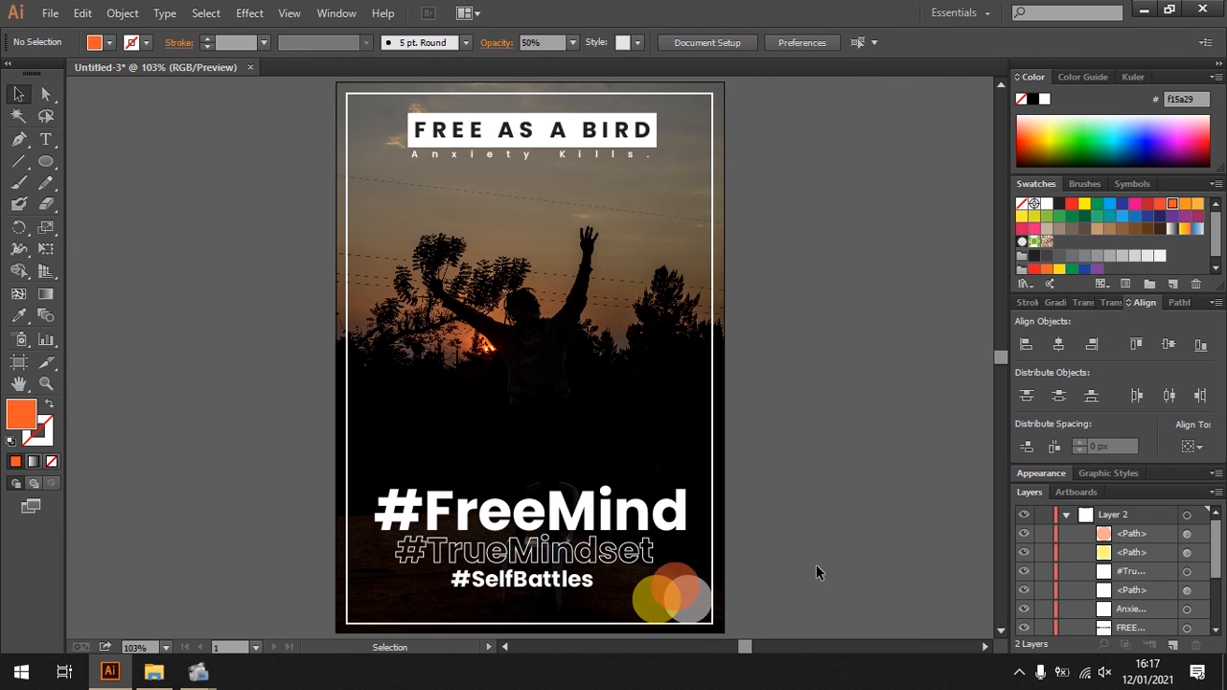
# - Group the white, orange and yellow overlapping circles in the poster's lower corner
pyautogui.hotkey('ctrl', '+')
pyautogui.hotkey('ctrl', '+')
pyautogui.hotkey('ctrl', '+')
pyautogui.hotkey('ctrl', '+')
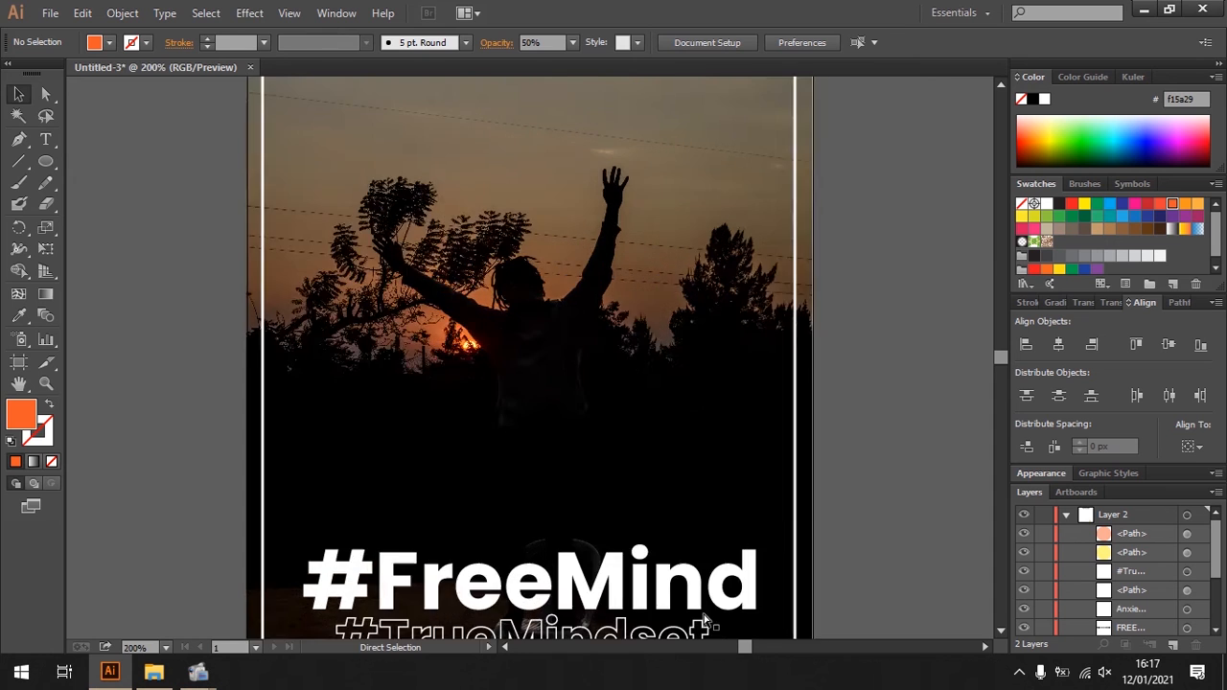
pyautogui.scroll(-5, 706, 618)
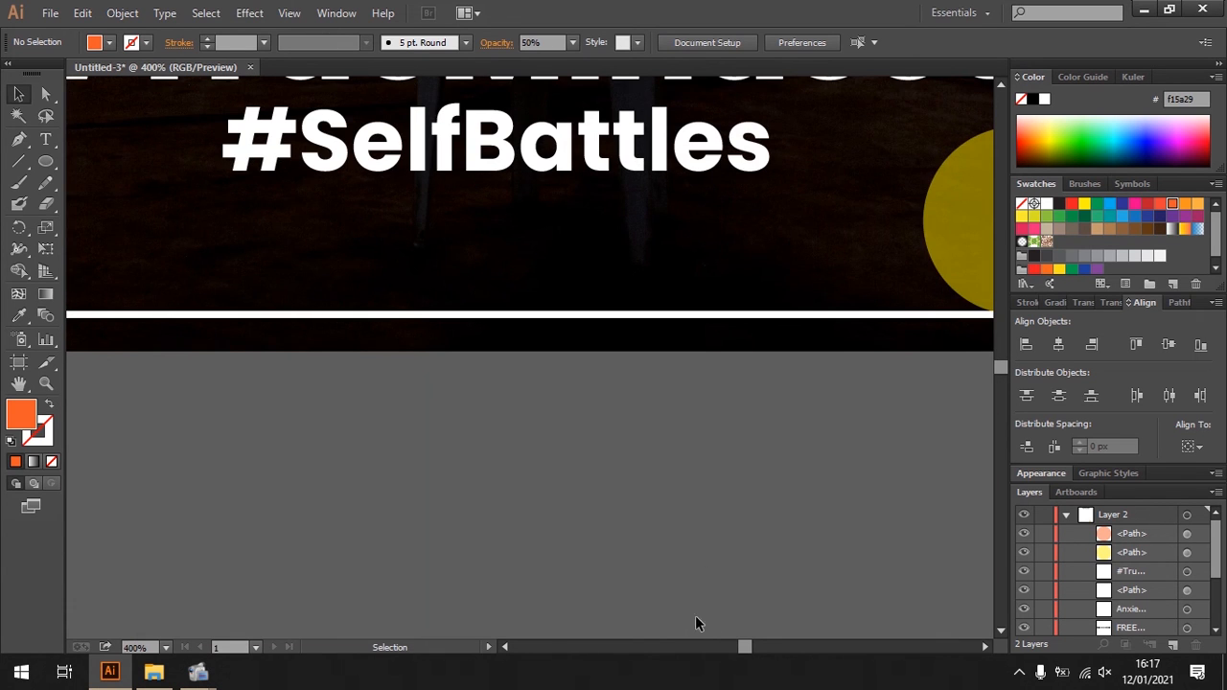
pyautogui.click(985, 648)
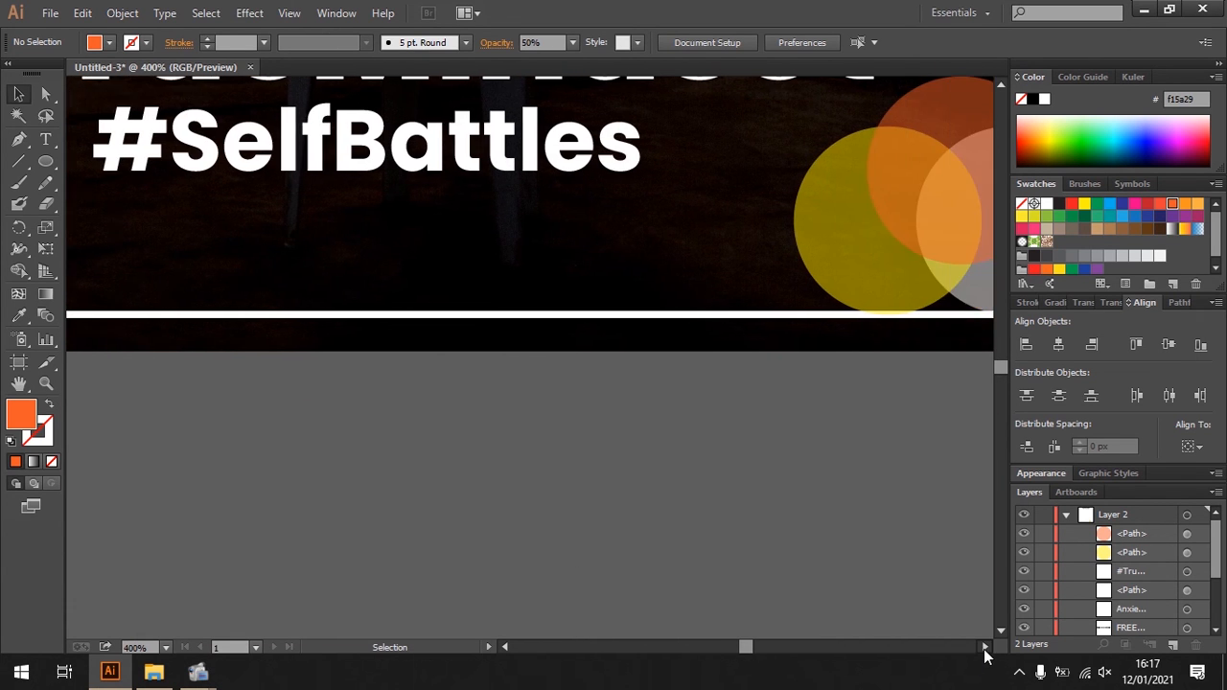
pyautogui.click(834, 256)
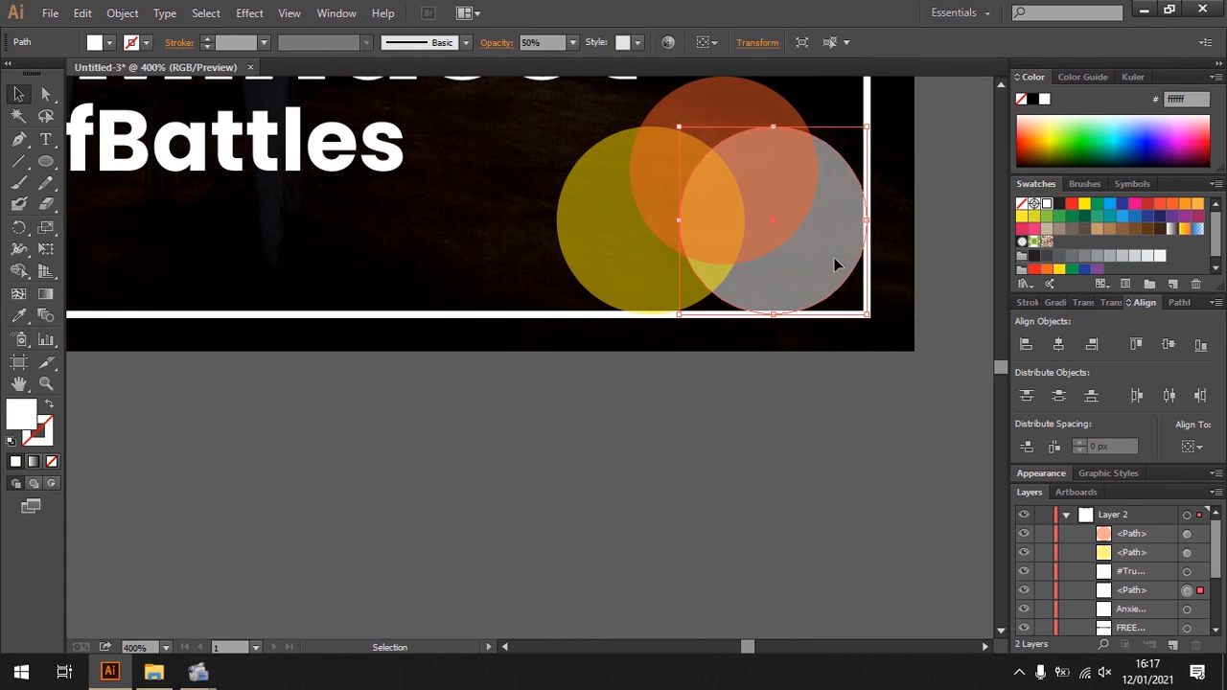
pyautogui.keyDown('shift'); pyautogui.click(712, 113); pyautogui.keyUp('shift')
pyautogui.keyDown('shift'); pyautogui.click(622, 215); pyautogui.keyUp('shift')
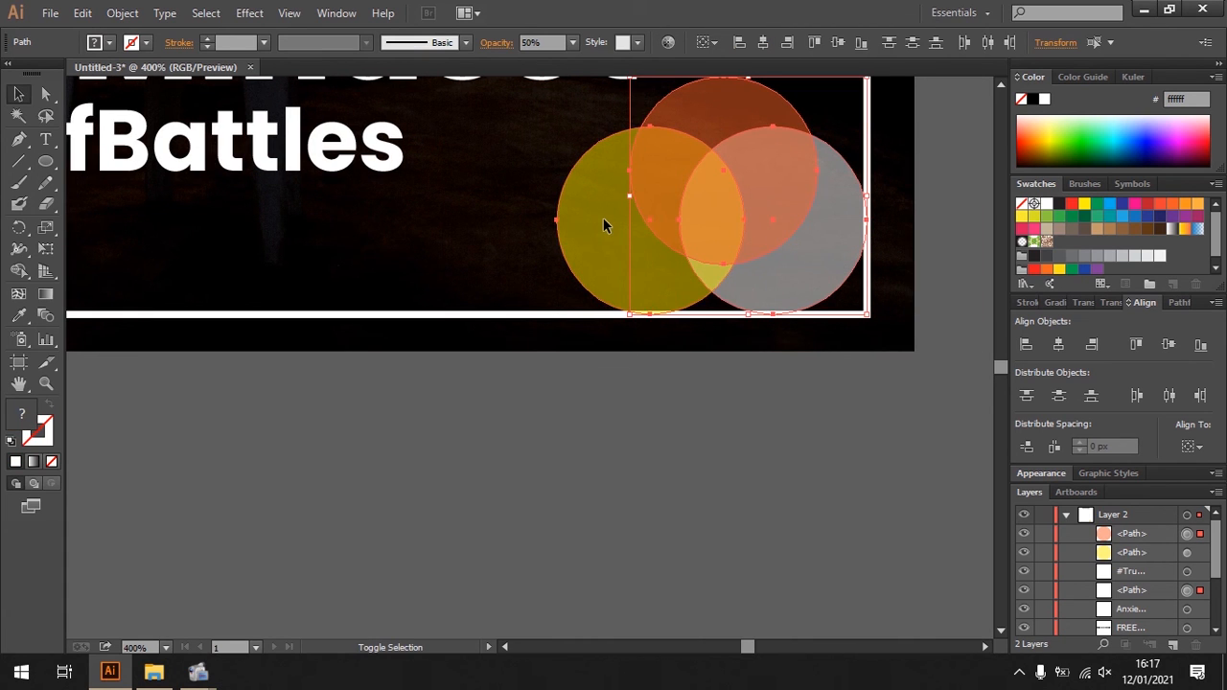
pyautogui.rightClick(603, 218)
pyautogui.click(650, 303)
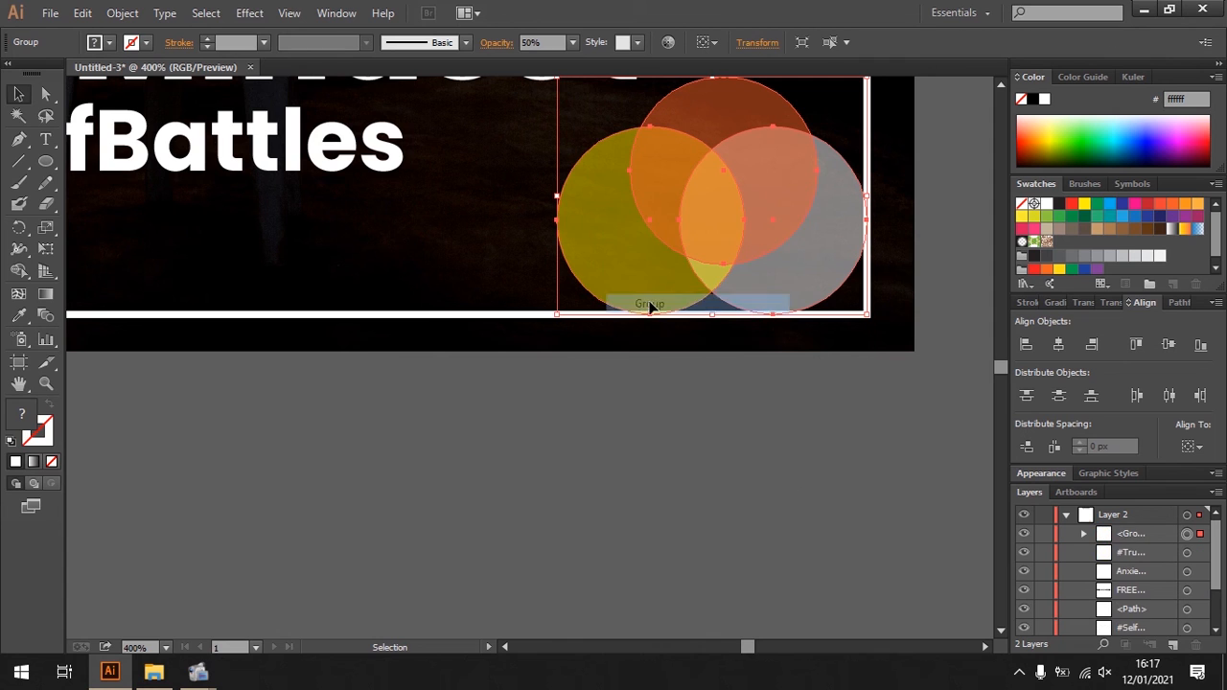
# - Shift the circle group slightly inward from the white frame's corner and deselect it
pyautogui.moveTo(715, 211); pyautogui.dragTo(693, 194)
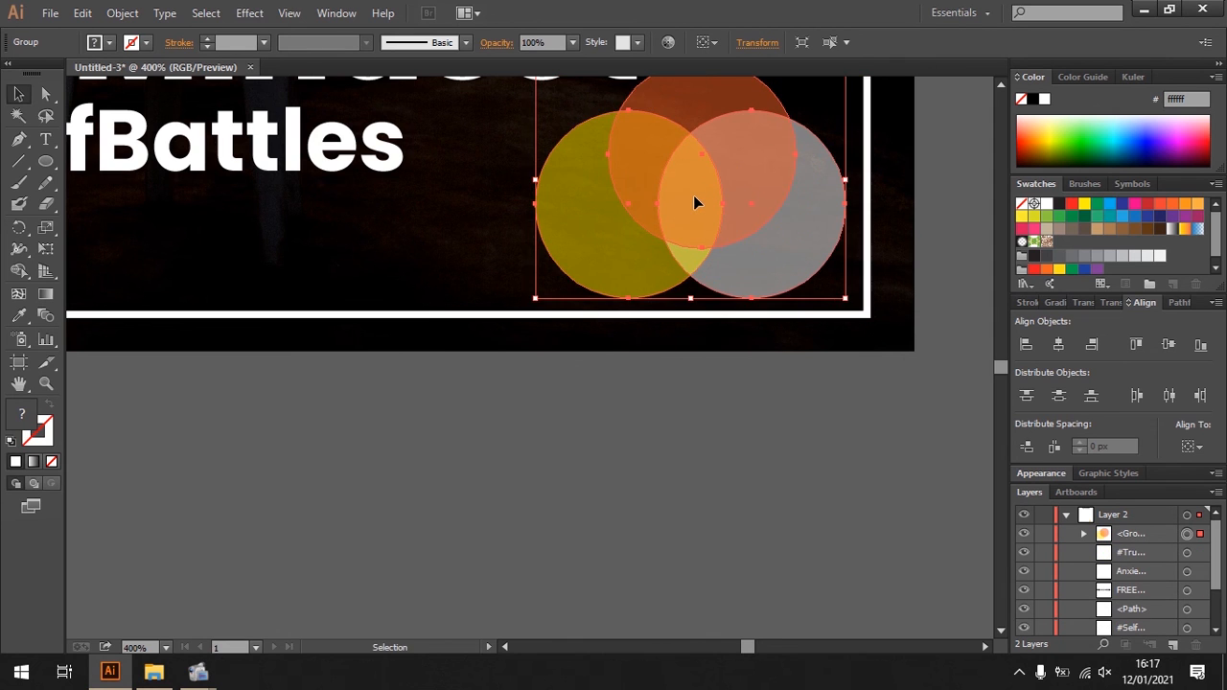
pyautogui.hotkey('ctrl', '0')
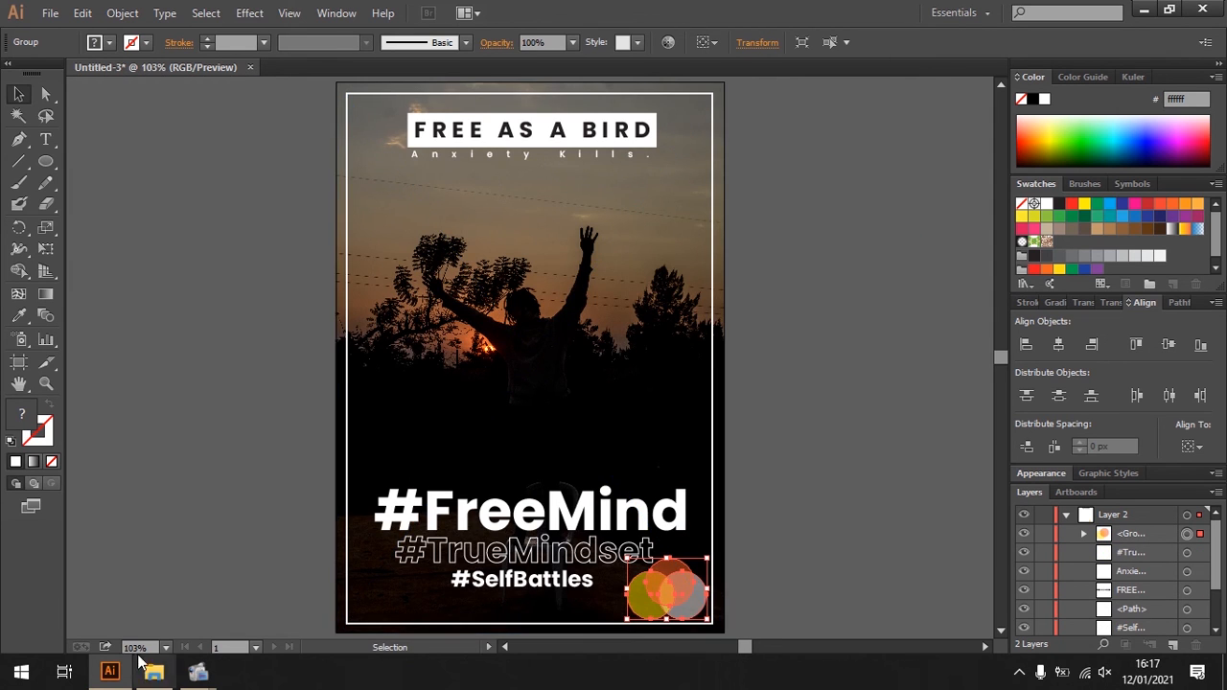
pyautogui.click(803, 336)
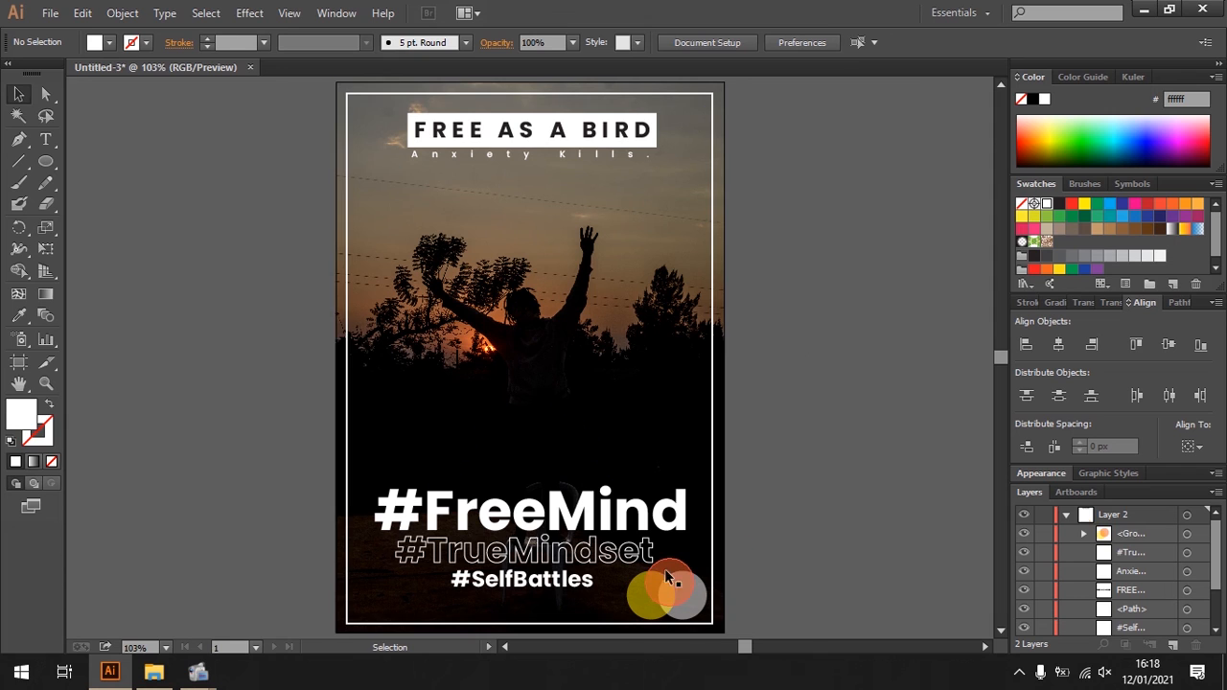
# - Move the circle group to the poster's horizontal centre, just above the #FreeMind line with a small gap, and deselect it
pyautogui.moveTo(672, 596); pyautogui.dragTo(533, 461)
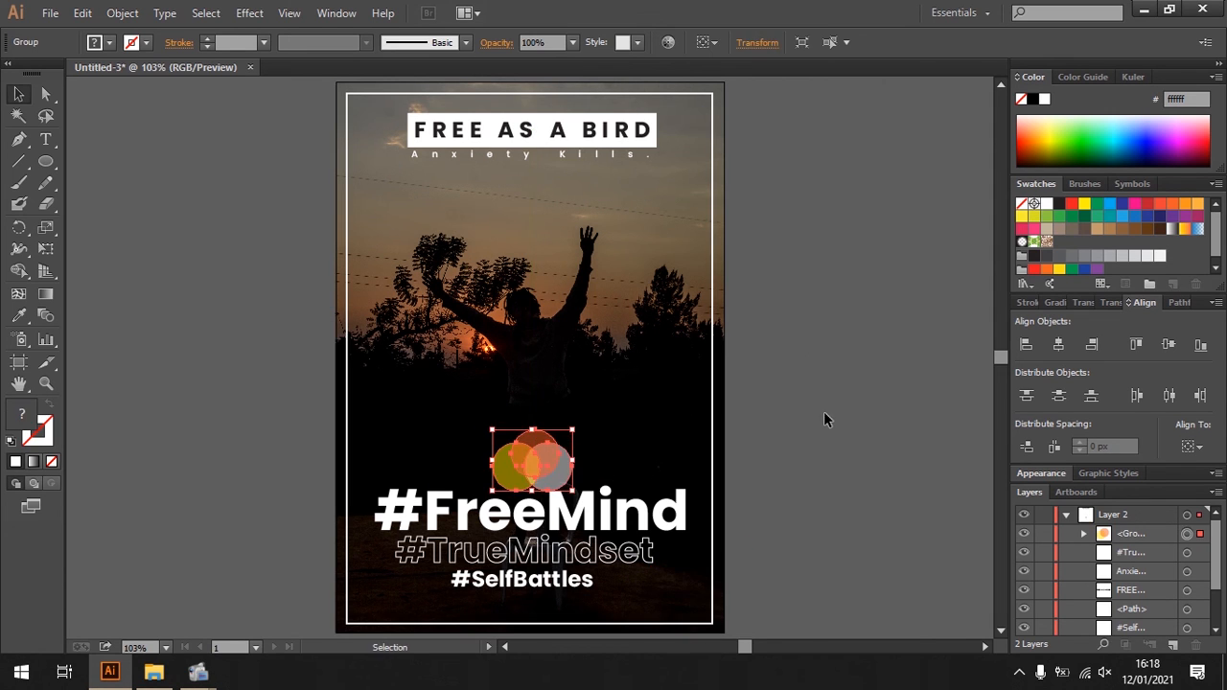
pyautogui.click(826, 413)
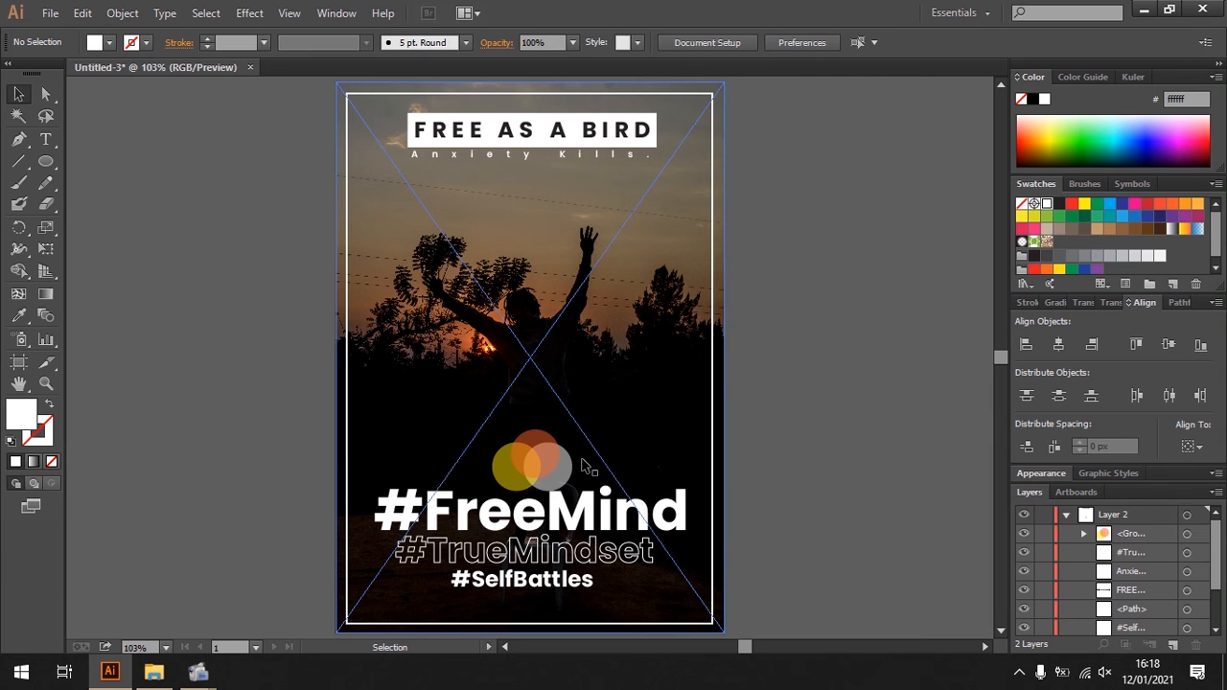
pyautogui.moveTo(555, 462); pyautogui.dragTo(556, 449)
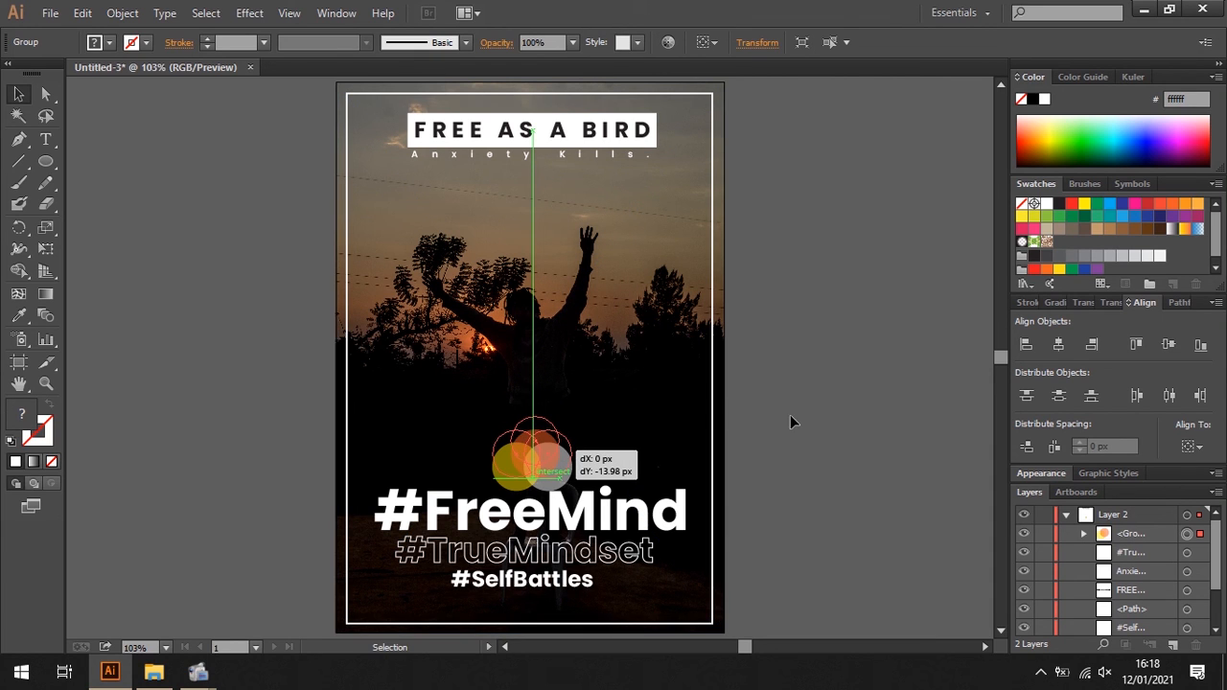
pyautogui.click(820, 278)
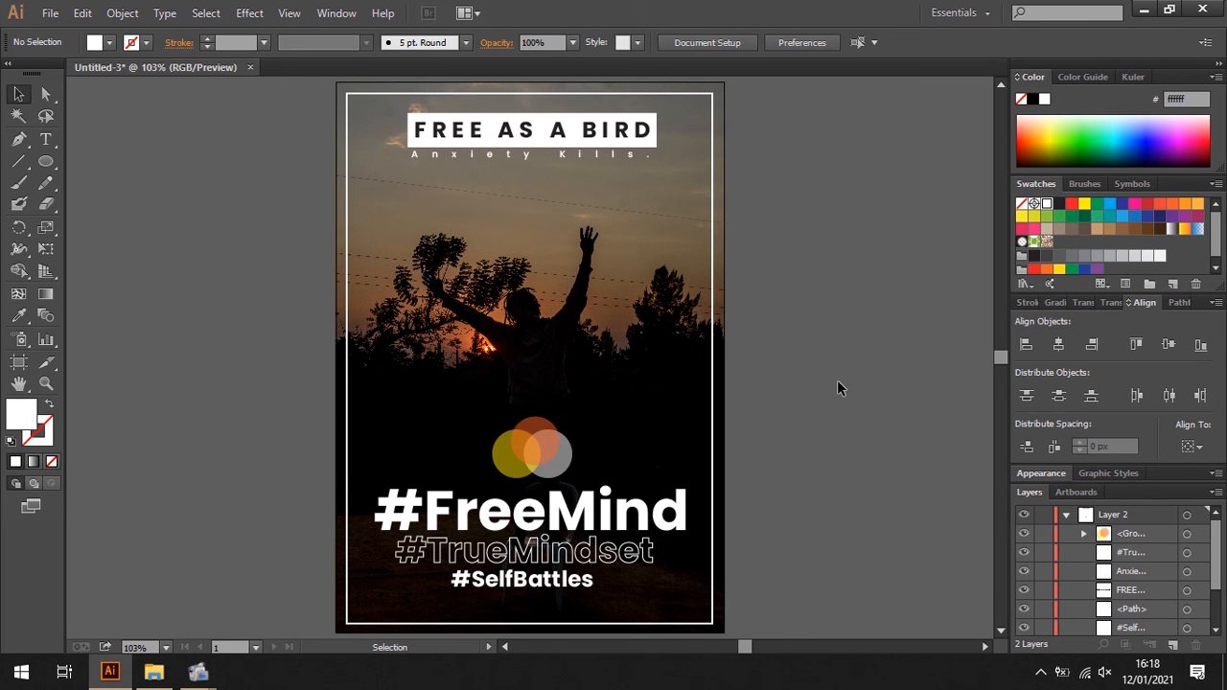
# - Export the design to Local Disk (D:) as a PNG named "poster" at High (300 ppi) resolution with a white background
pyautogui.click(53, 18)
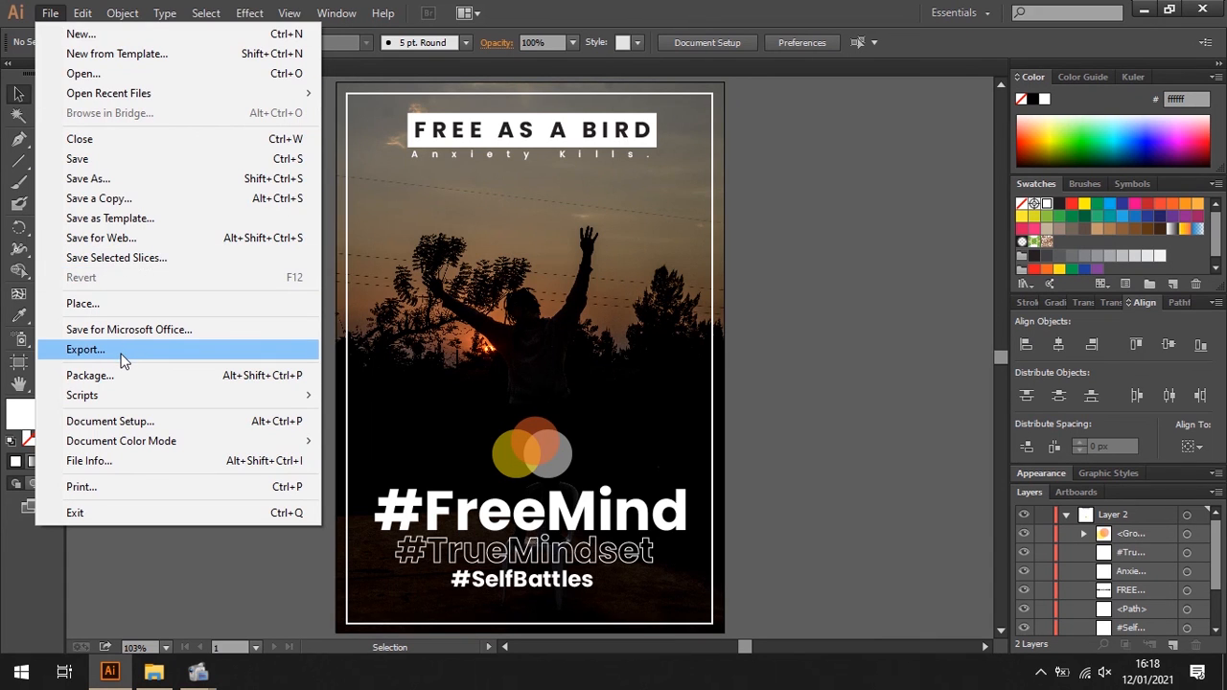
pyautogui.click(253, 345)
pyautogui.click(258, 362)
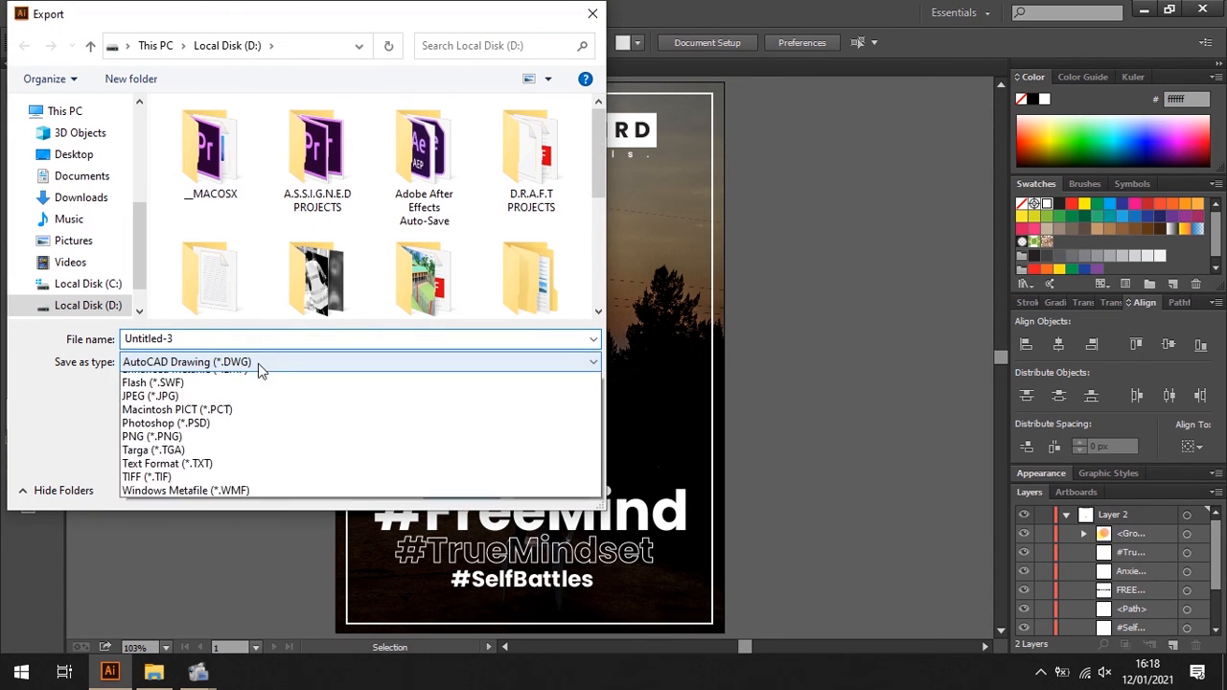
pyautogui.click(205, 502)
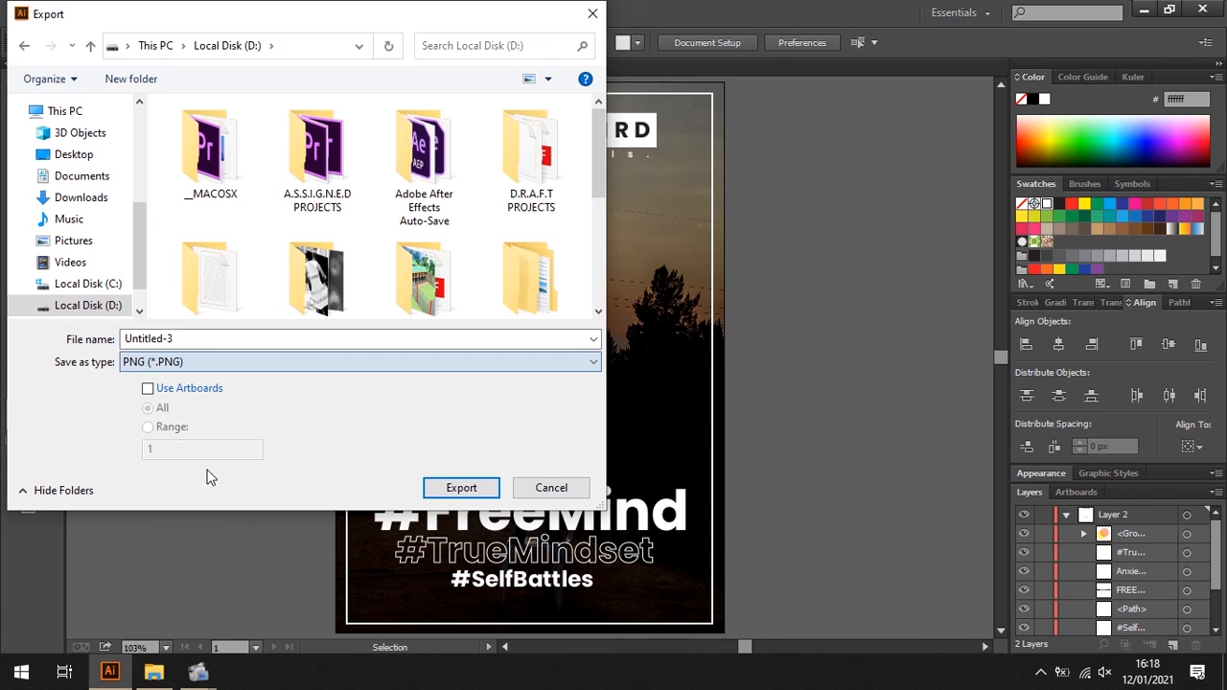
pyautogui.doubleClick(198, 340)
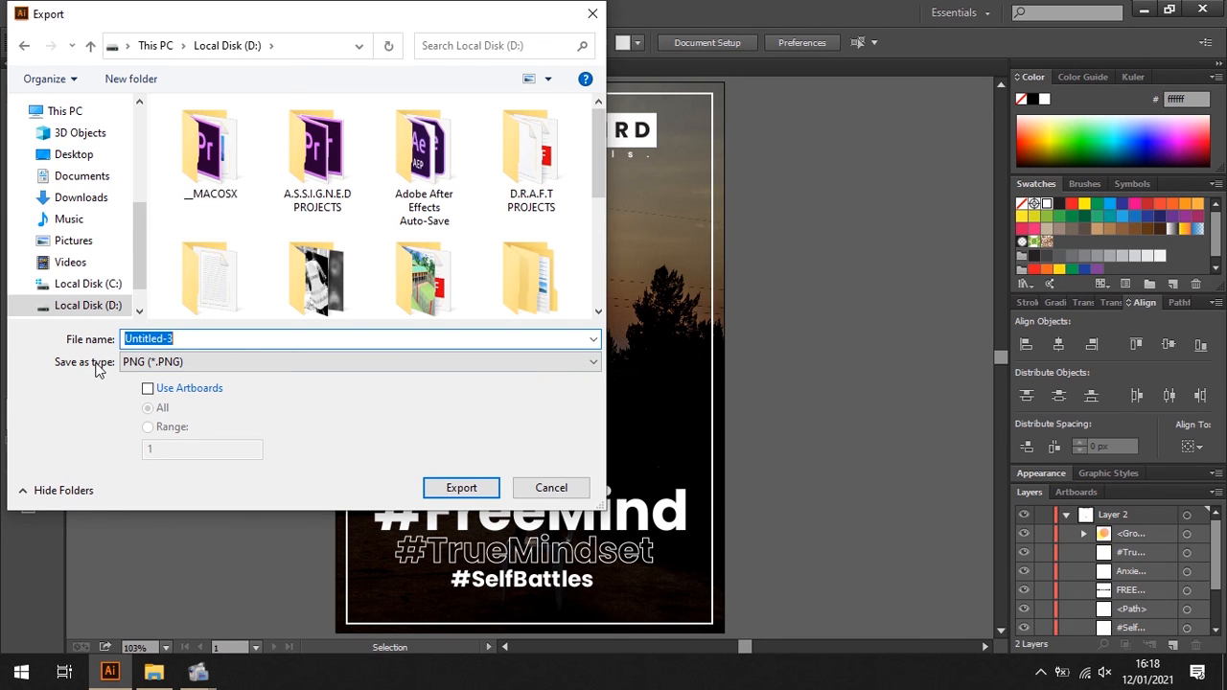
pyautogui.write('poster')
pyautogui.press('Return')
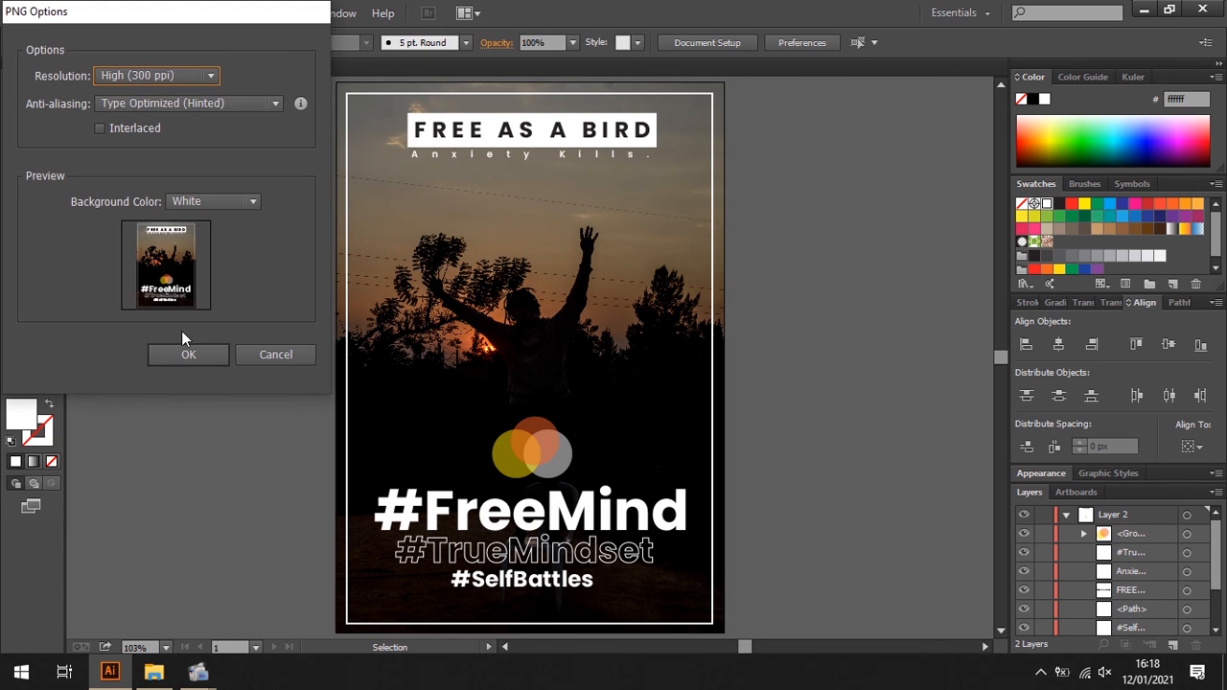
pyautogui.click(189, 355)
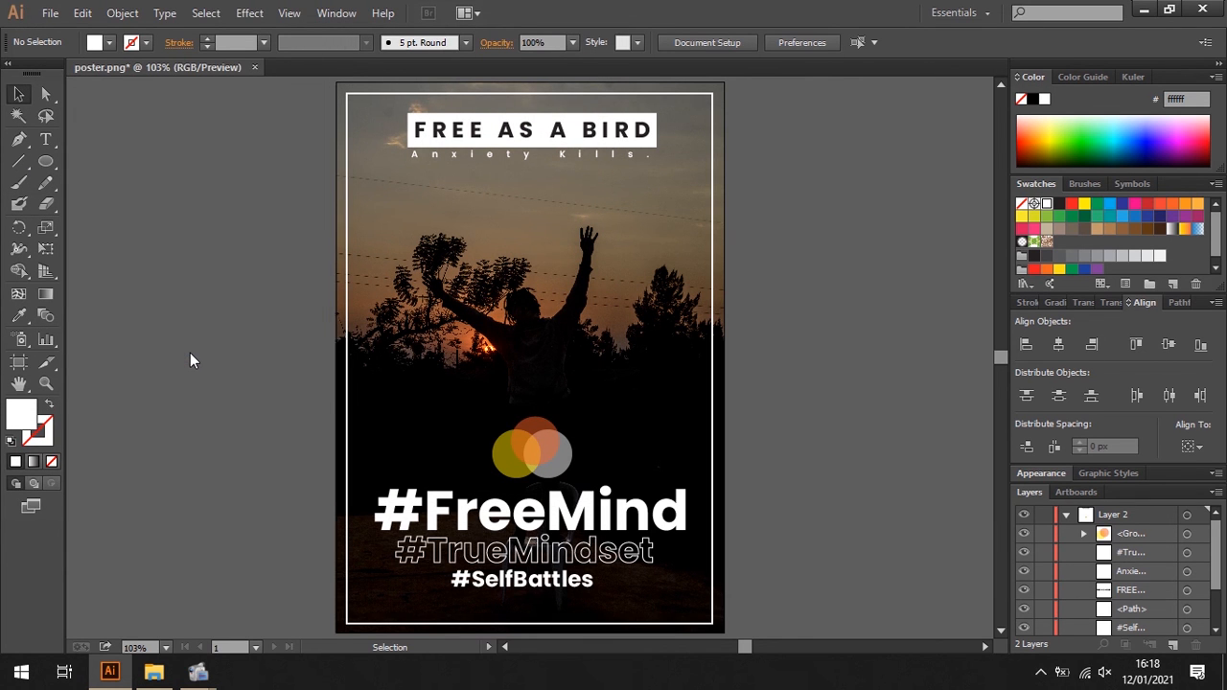
# - Switch to File Explorer, check Local Disk (D:) for the exported poster file, and return to the design
pyautogui.click(154, 672)
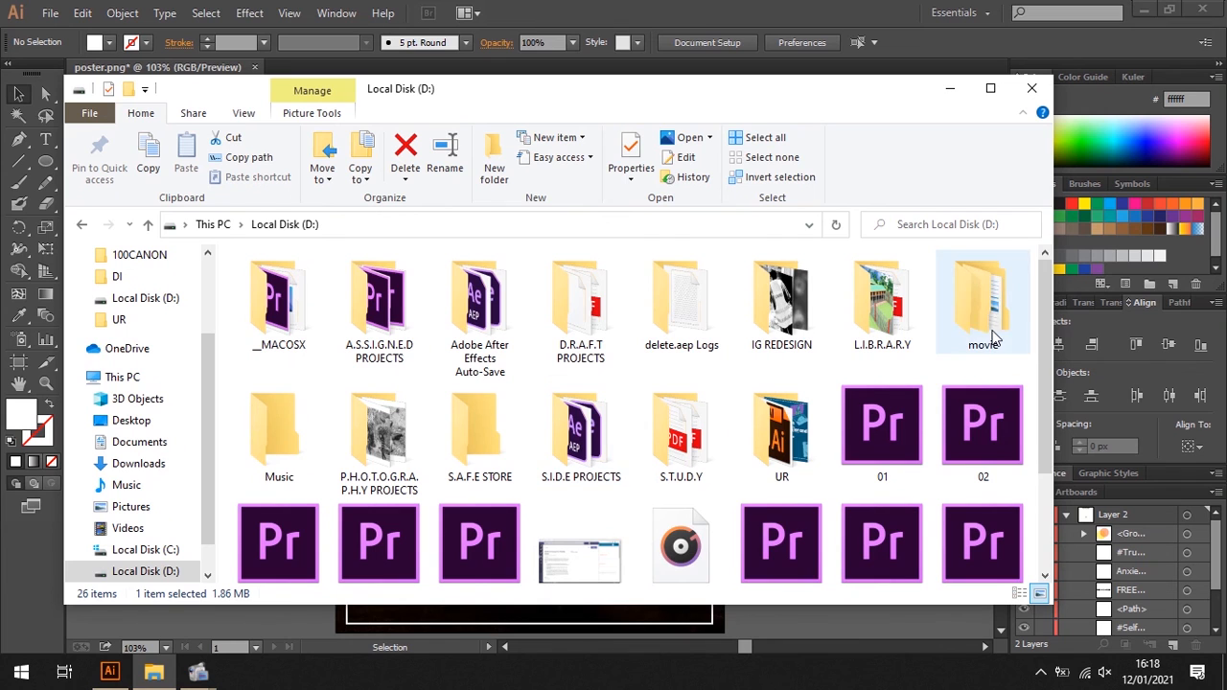
pyautogui.moveTo(1043, 365); pyautogui.dragTo(1042, 527)
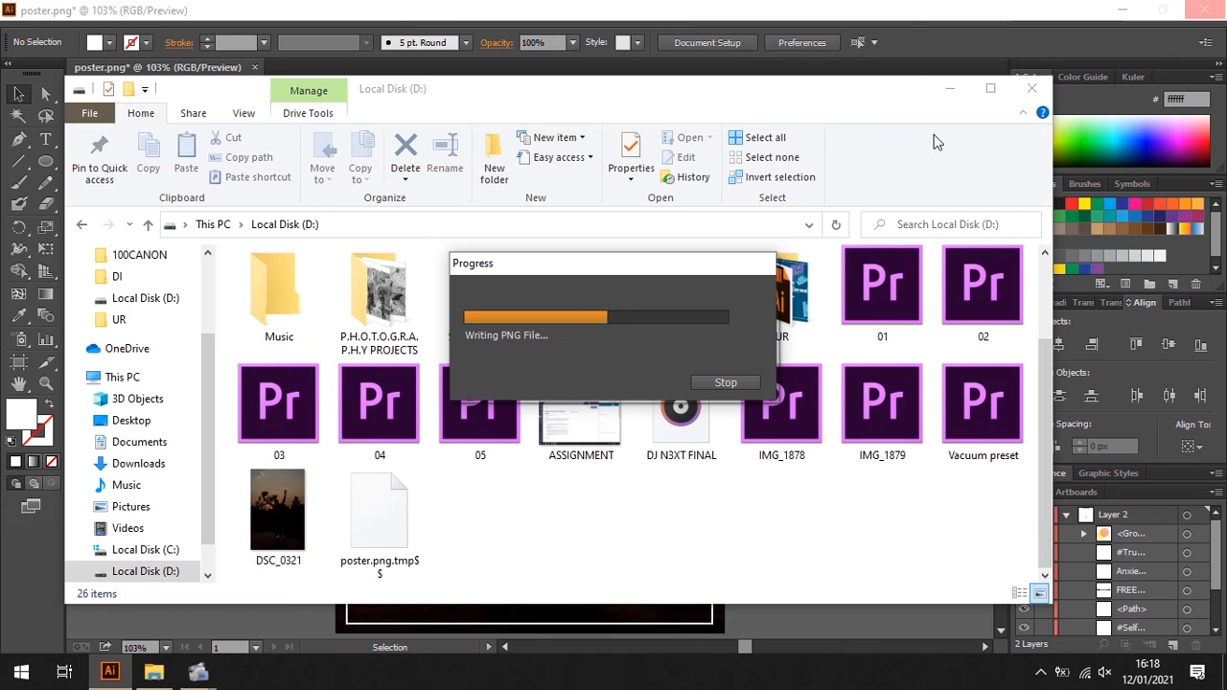
pyautogui.click(950, 88)
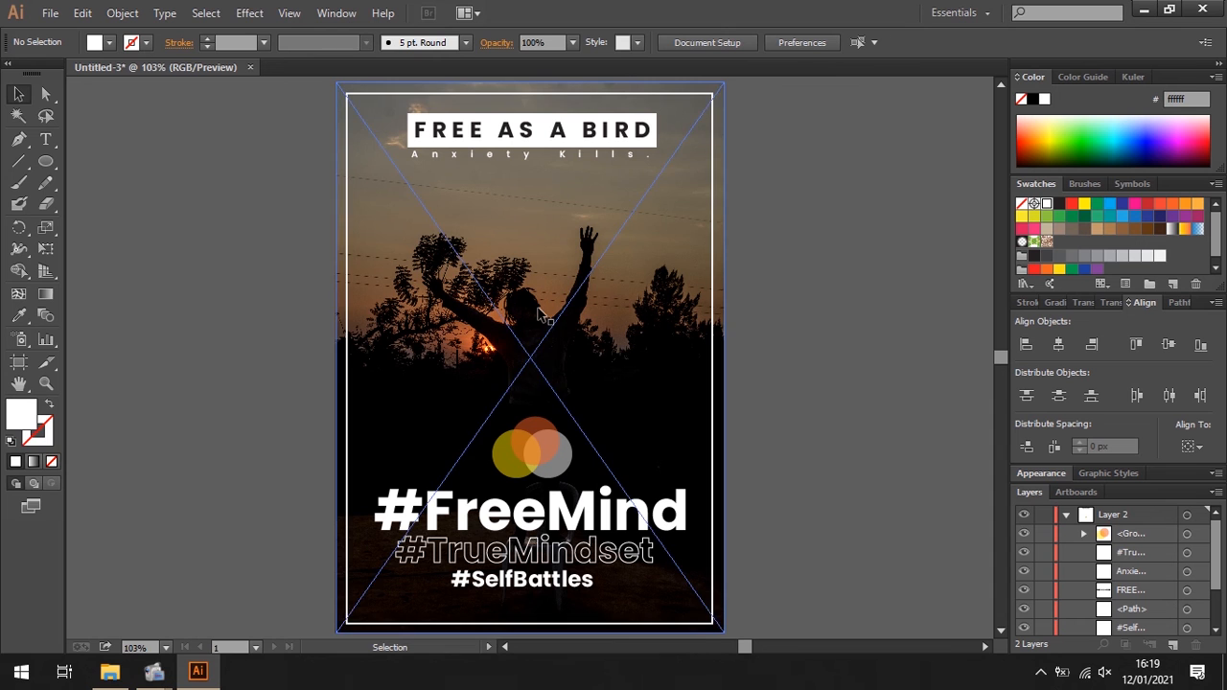
# - Switch to File Explorer and open the exported "poster" image from Local Disk (D:)
pyautogui.click(109, 671)
pyautogui.click(487, 435)
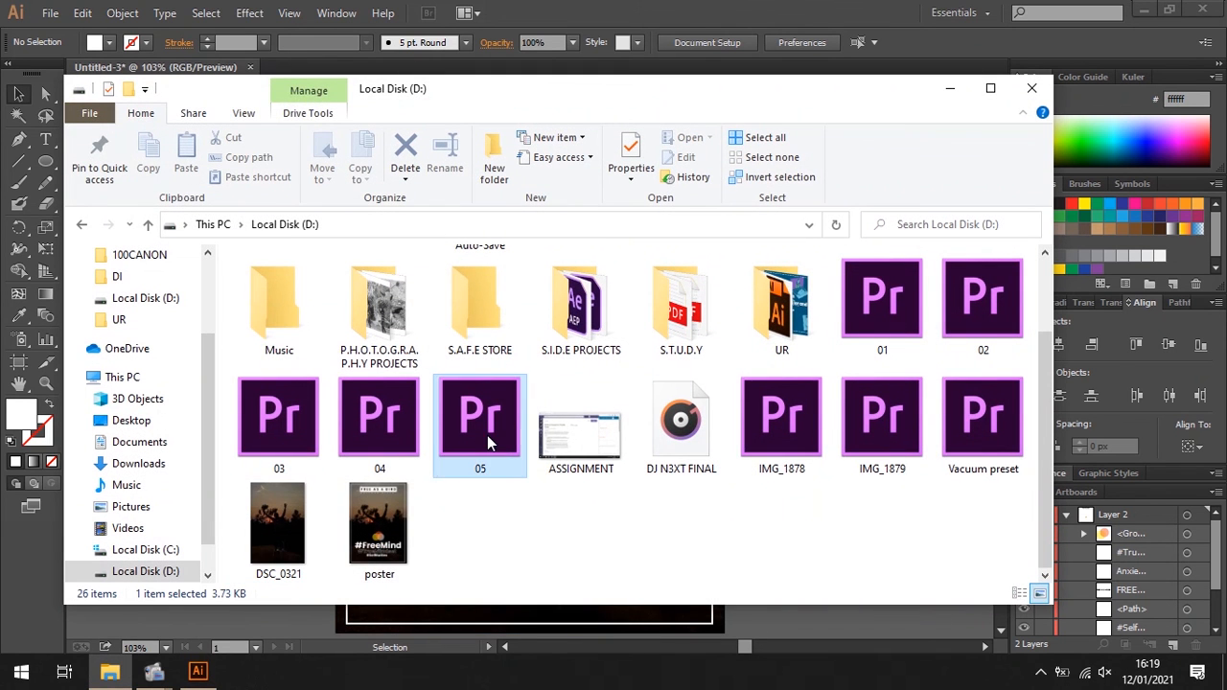
pyautogui.click(386, 522)
pyautogui.doubleClick(387, 521)
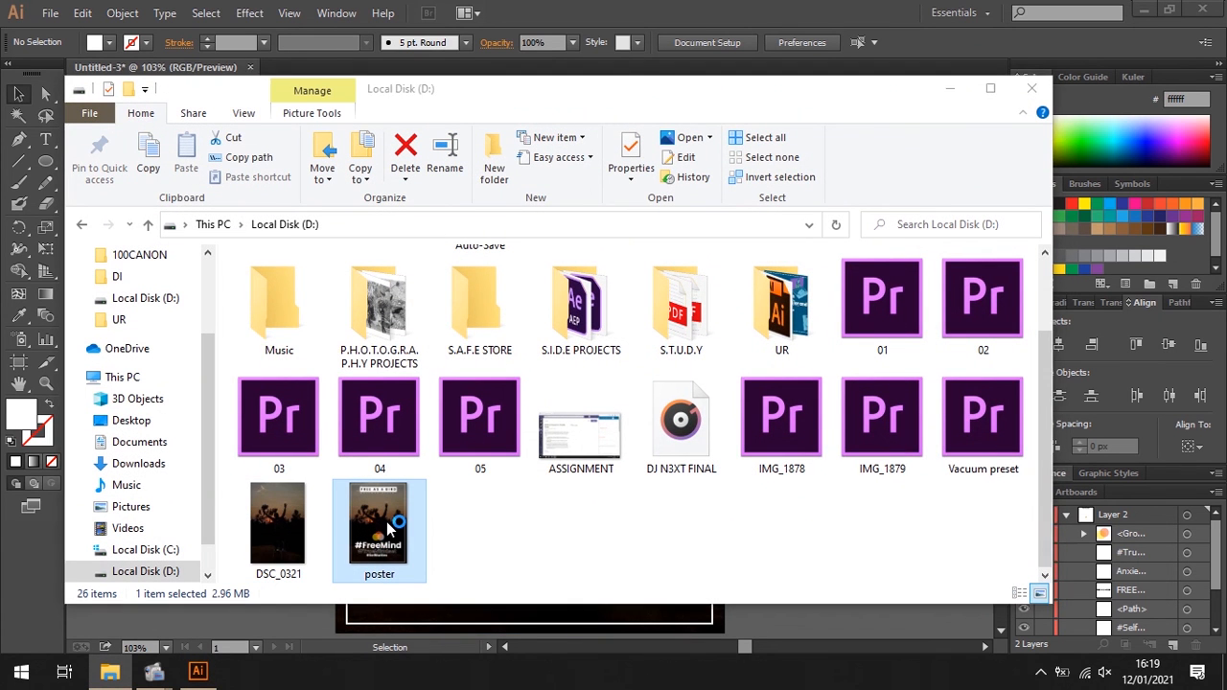